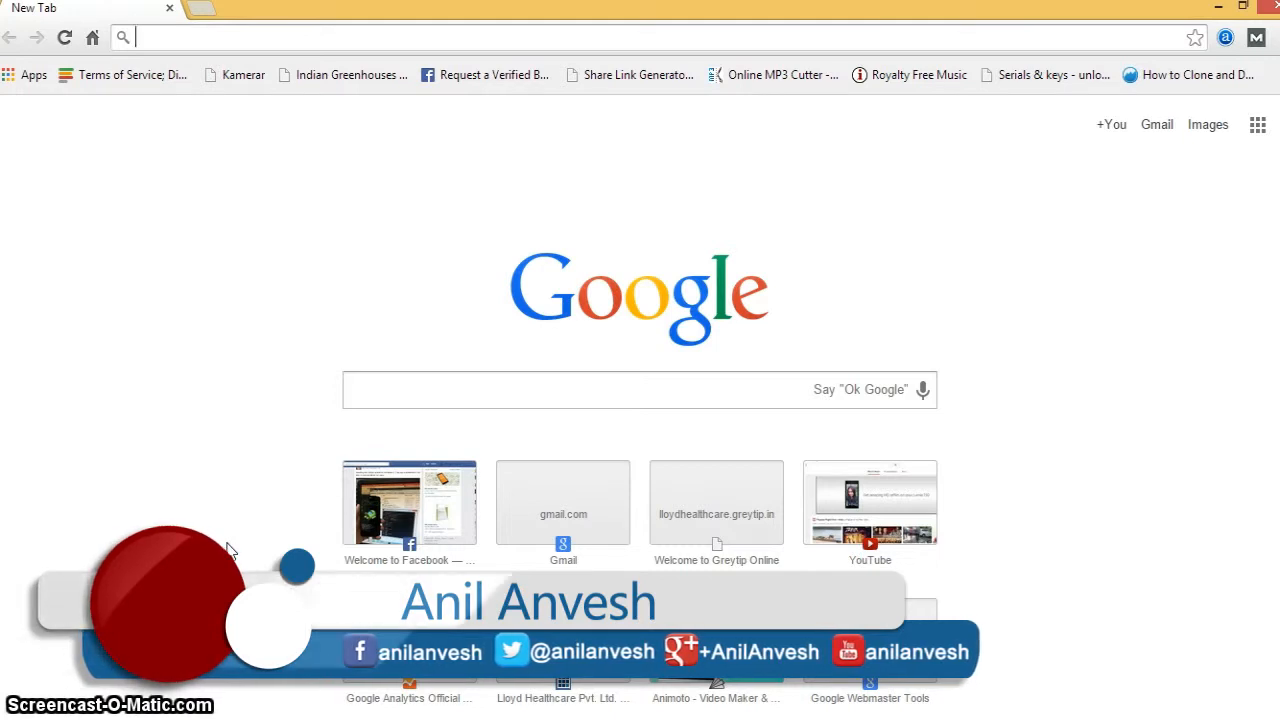
- Go to blogger.com, fill in the saved account username, and start entering the password
type("blog")
key("Return")
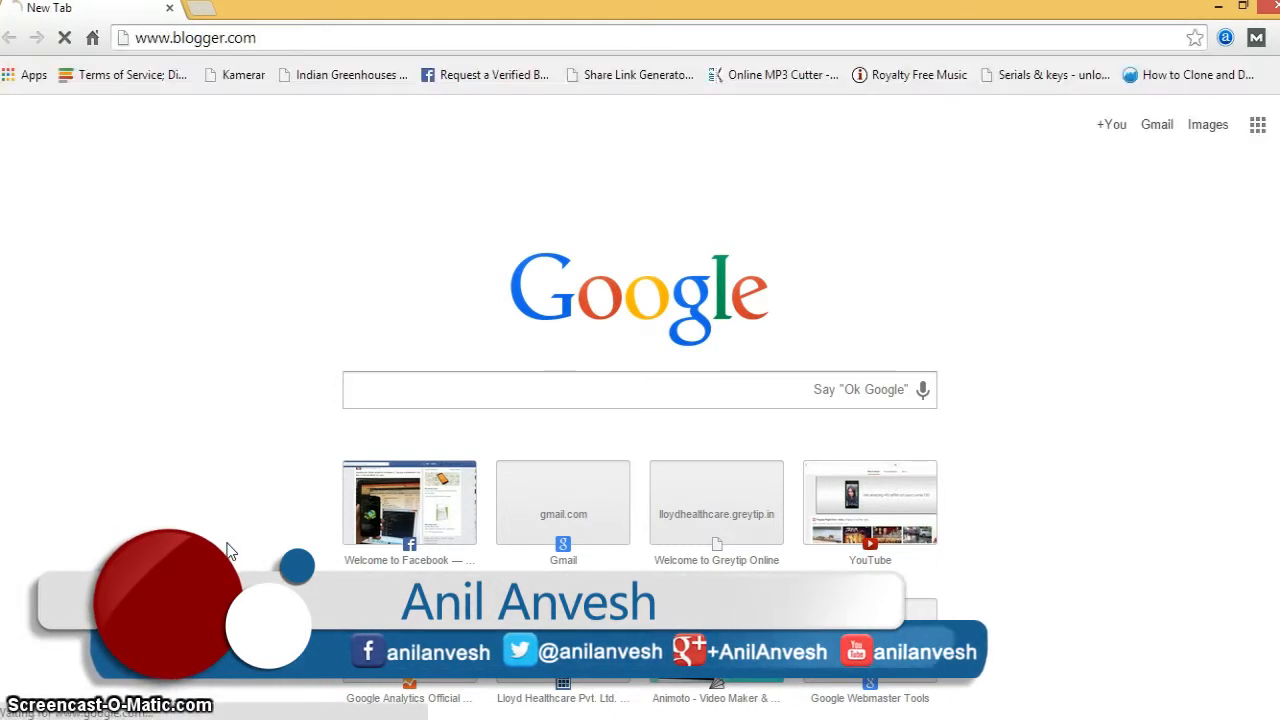
type("p")
key("Down")
key("Return")
key("Tab")
type("••••••••")
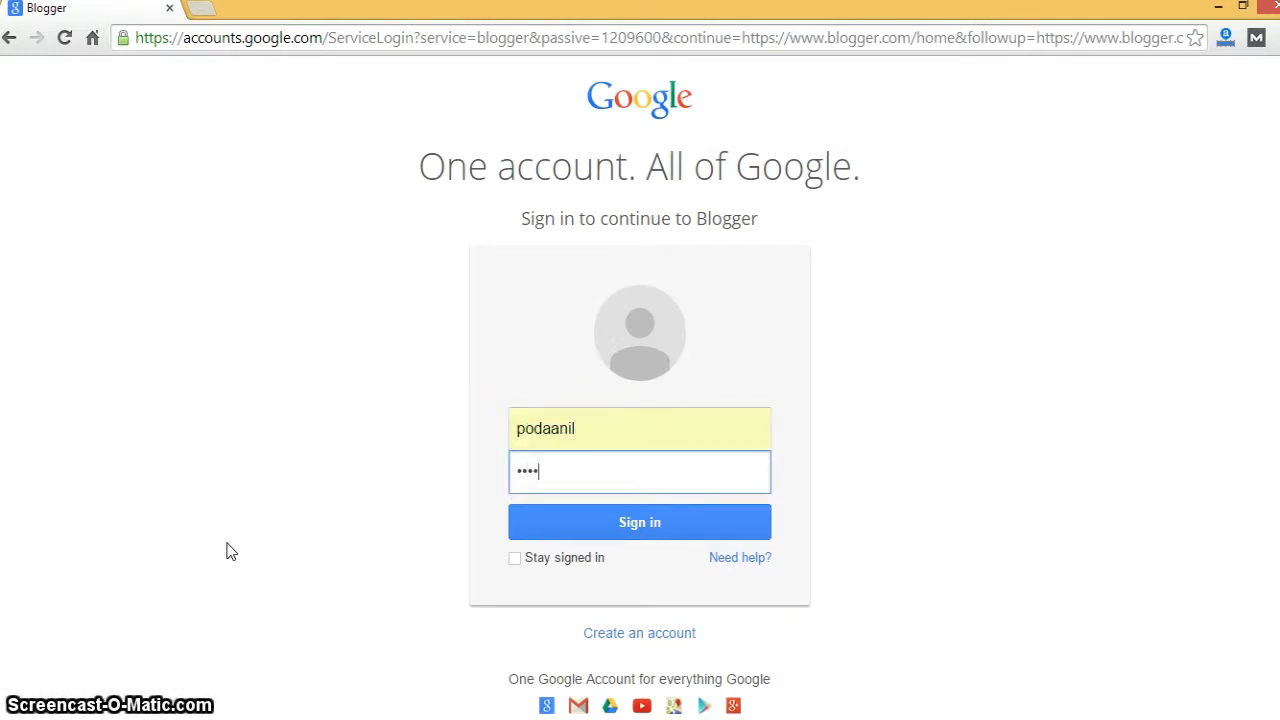
- Submit the account password to sign in to Blogger
key("Return")
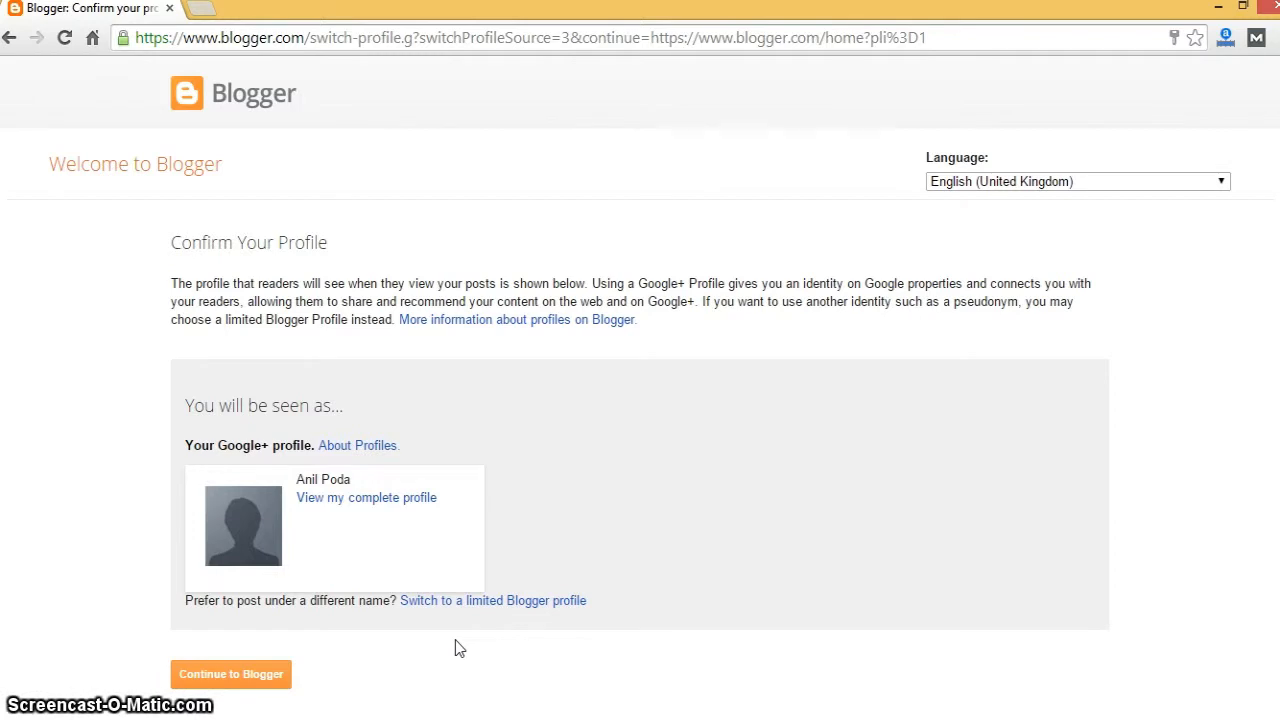
- Continue into Blogger with this profile and start a new blog from the dashboard
left_click(455, 649)
left_click(206, 684)
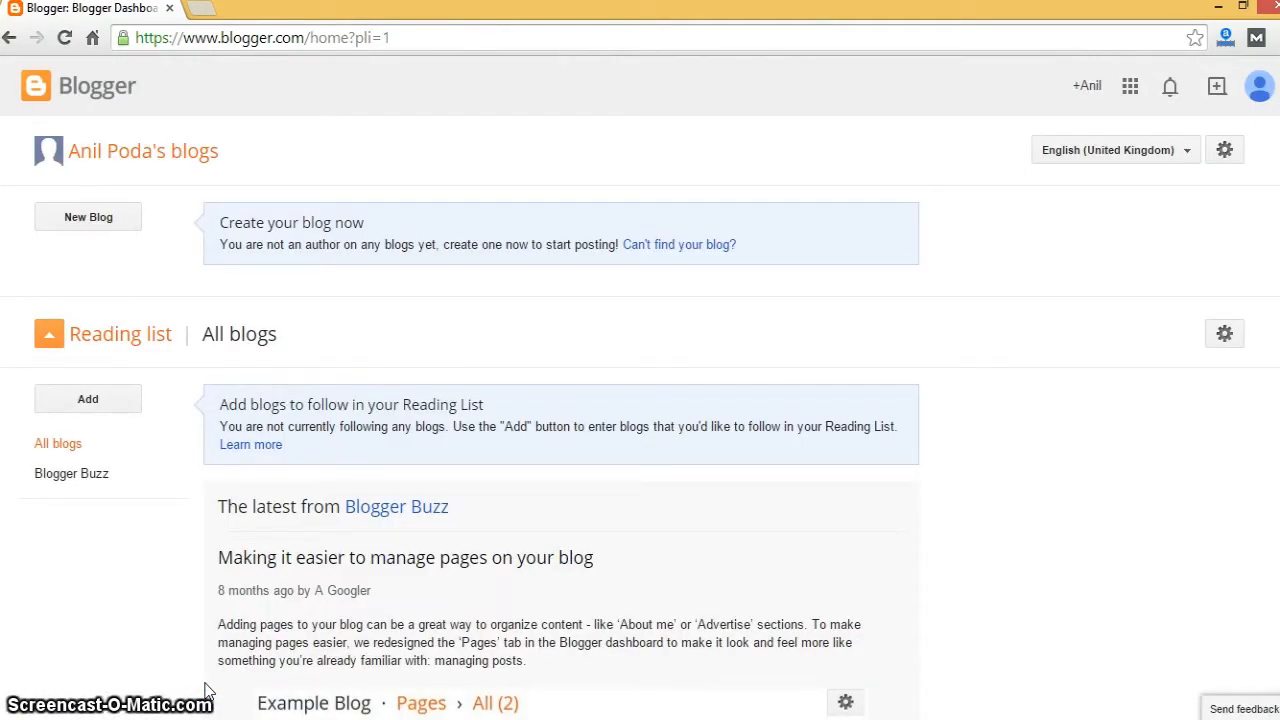
left_click(88, 220)
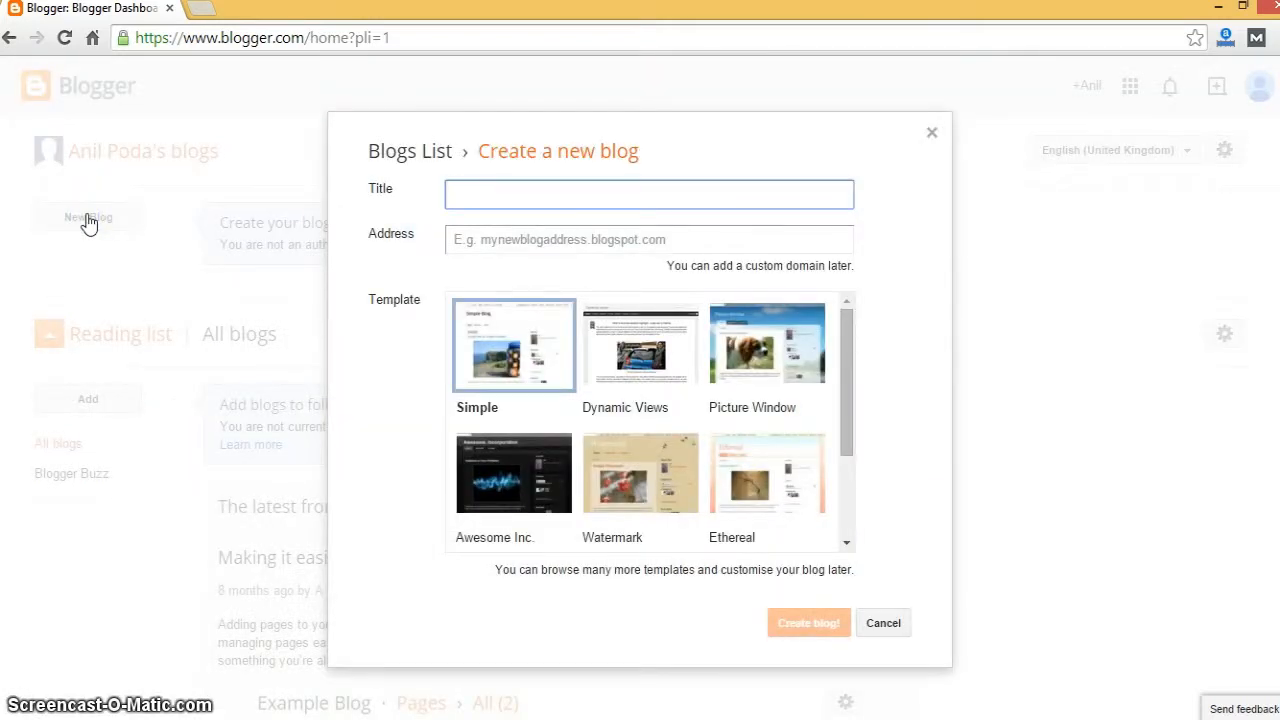
- Title the blog 'Coding Scholar' and give it the address codingscholar.blogspot.com
type("Coding Sch")
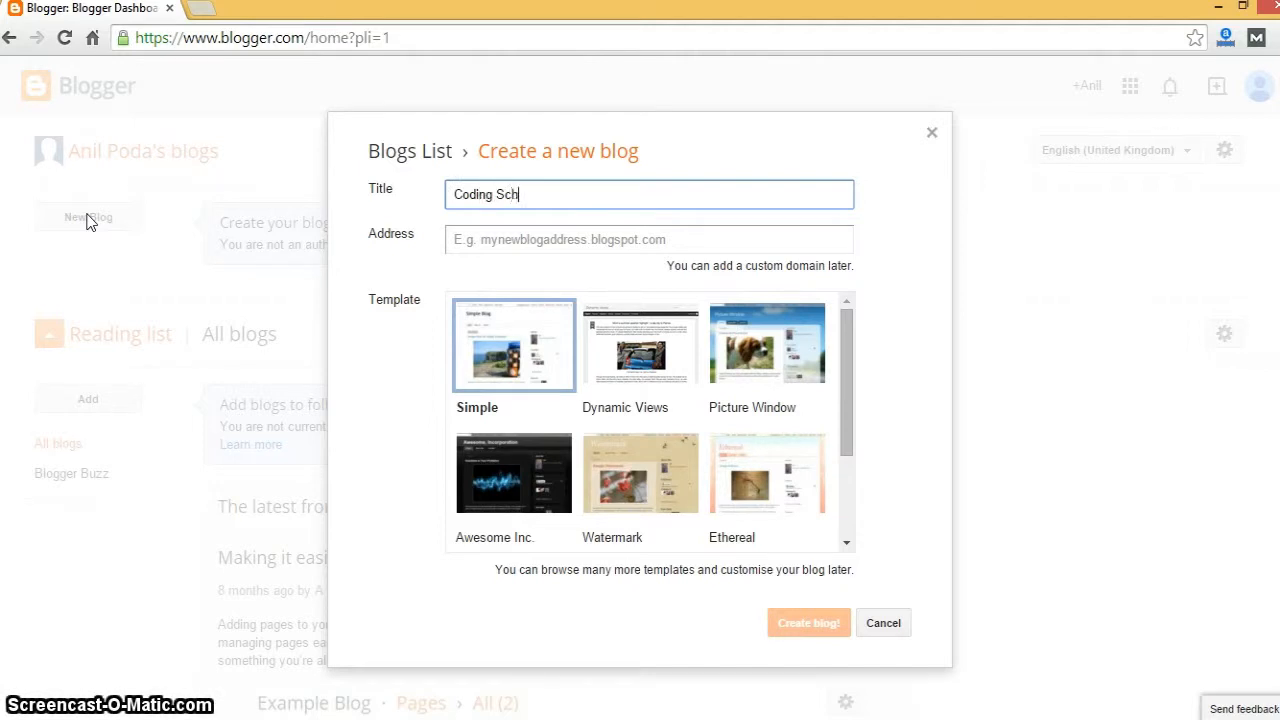
type("olar")
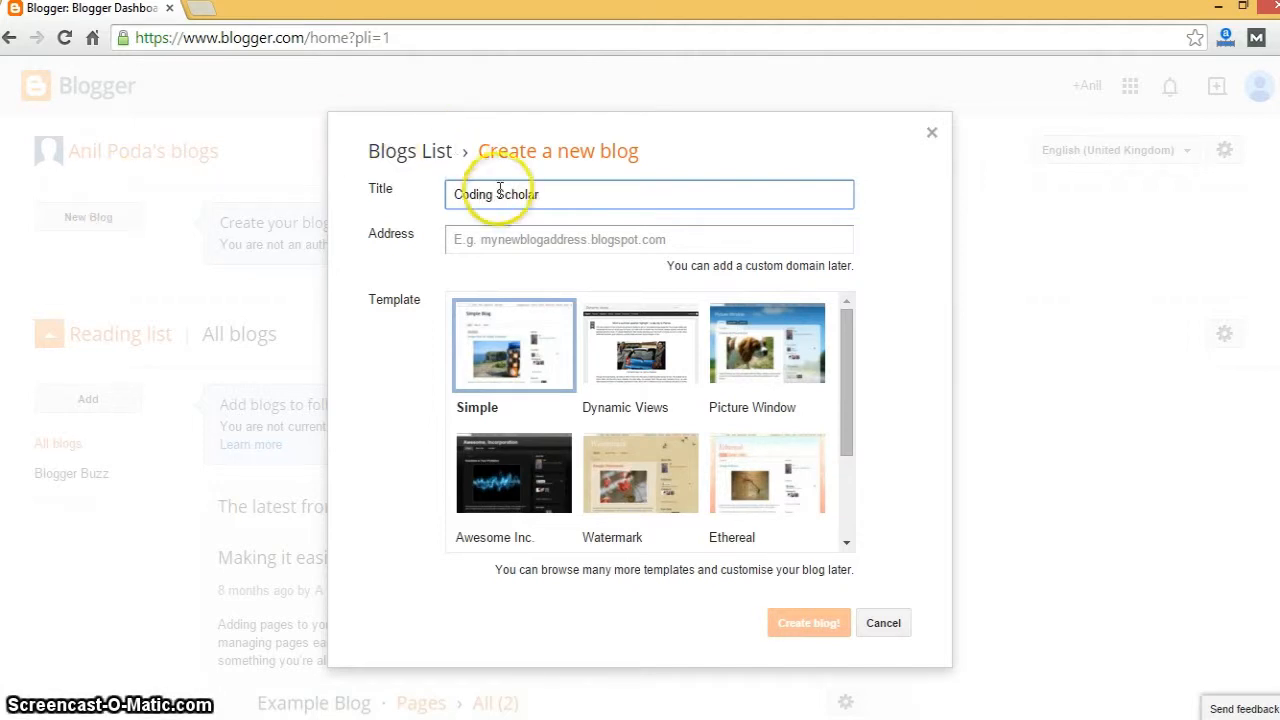
left_click(501, 237)
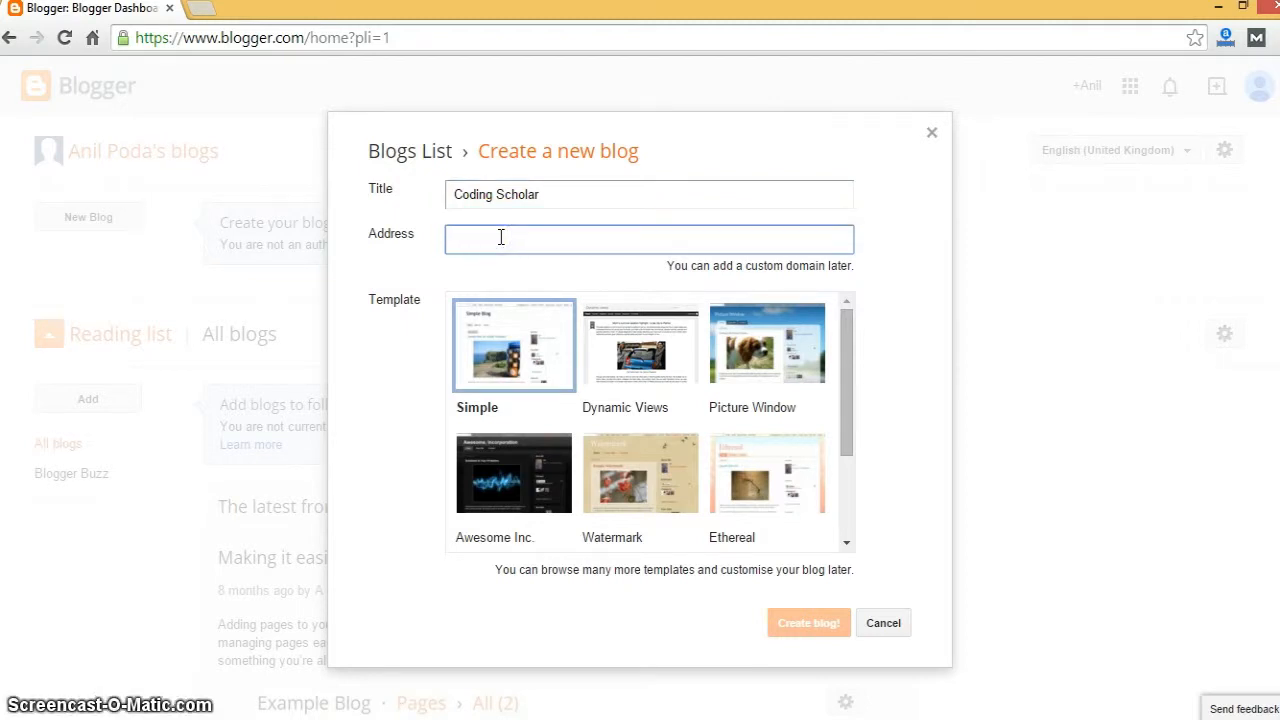
type("coding")
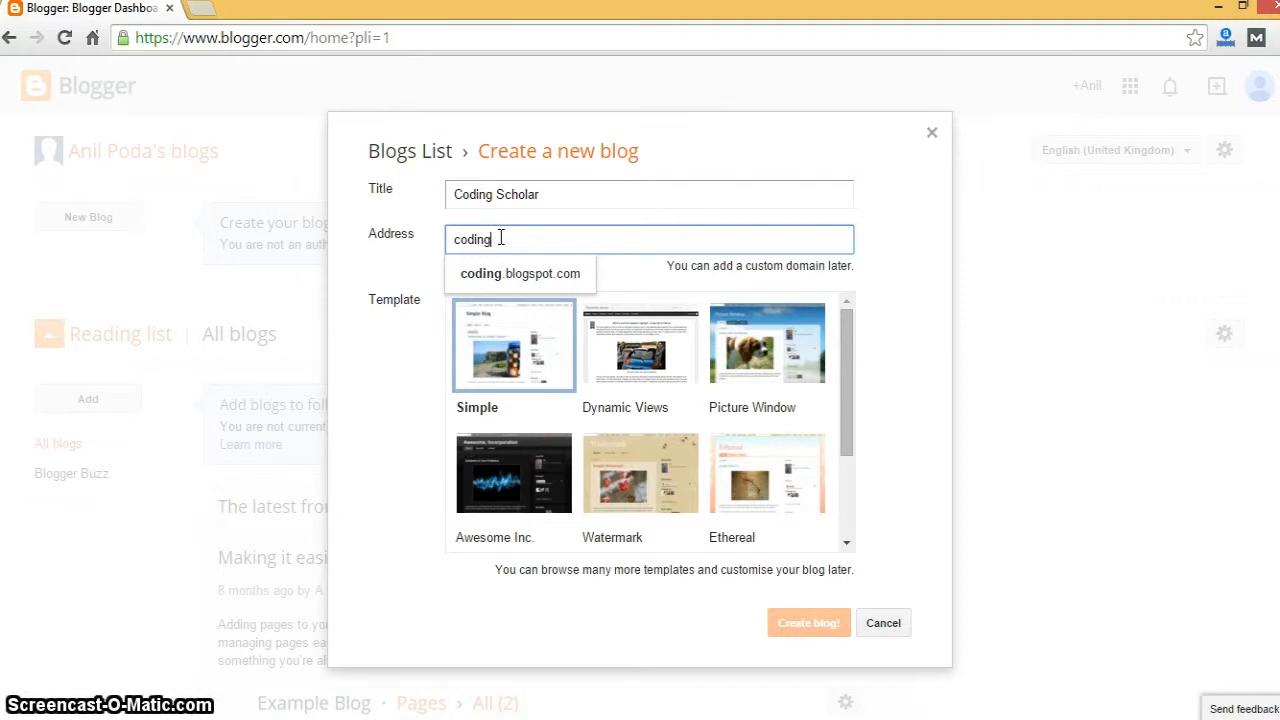
left_click(385, 268)
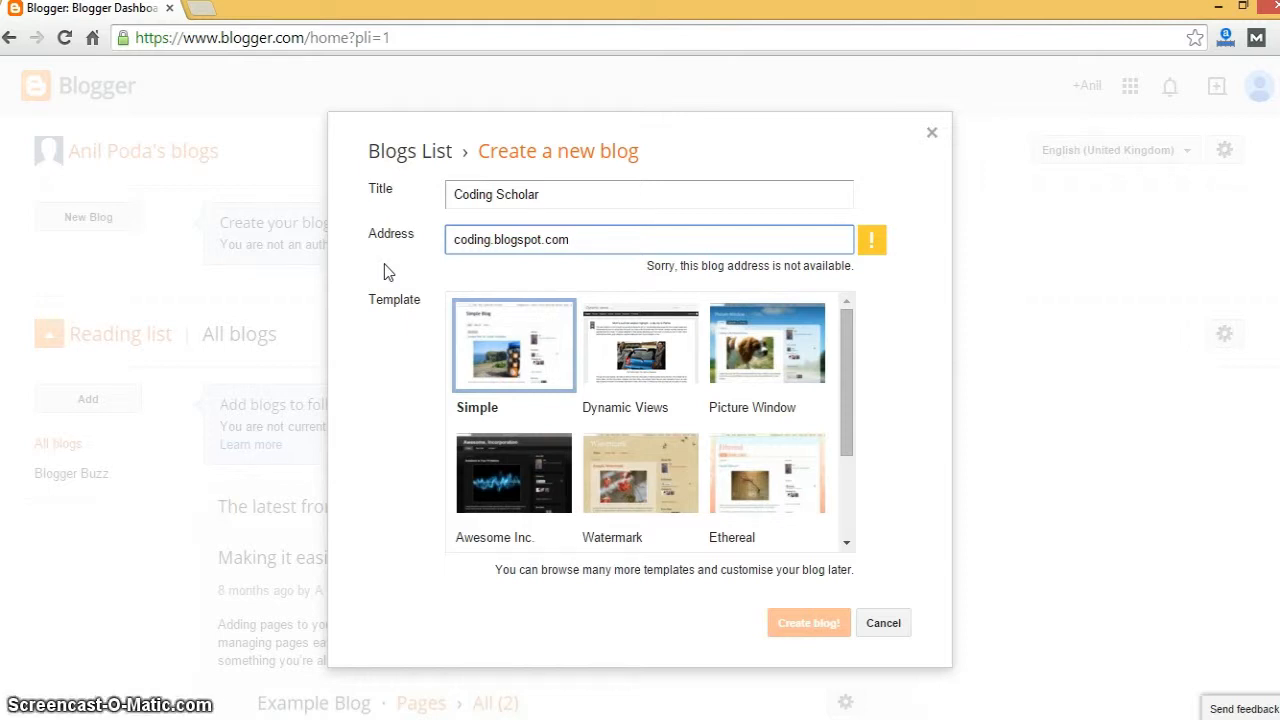
key("BackSpace")
key("BackSpace")
key("BackSpace")
key("BackSpace")
key("BackSpace")
key("BackSpace")
key("BackSpace")
key("BackSpace")
key("BackSpace")
key("BackSpace")
key("BackSpace")
key("BackSpace")
key("BackSpace")
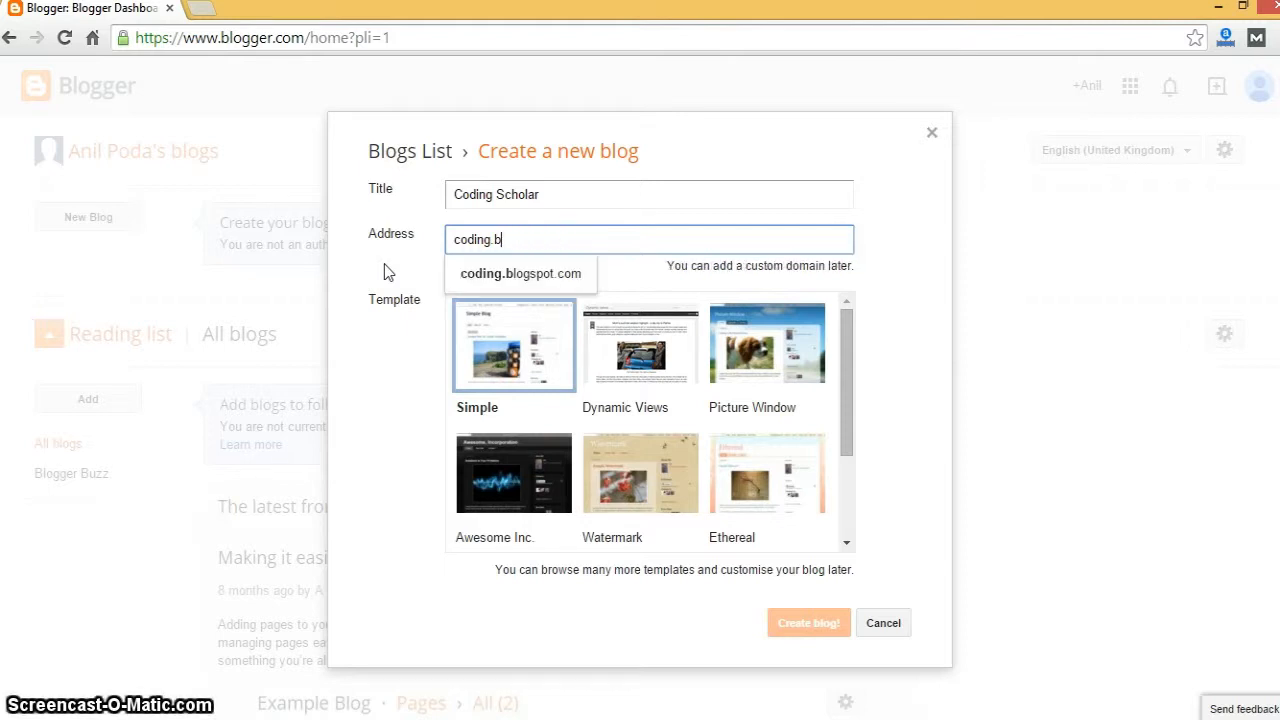
type("scho")
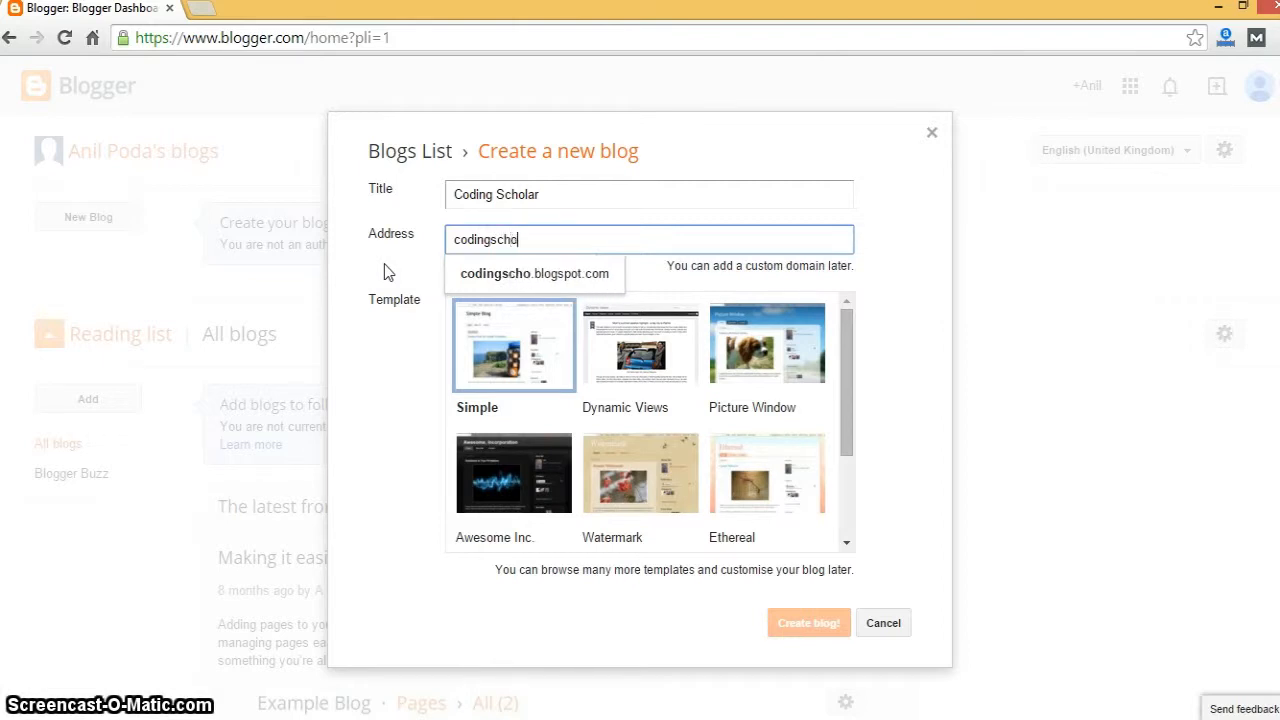
type("lar")
left_click(393, 271)
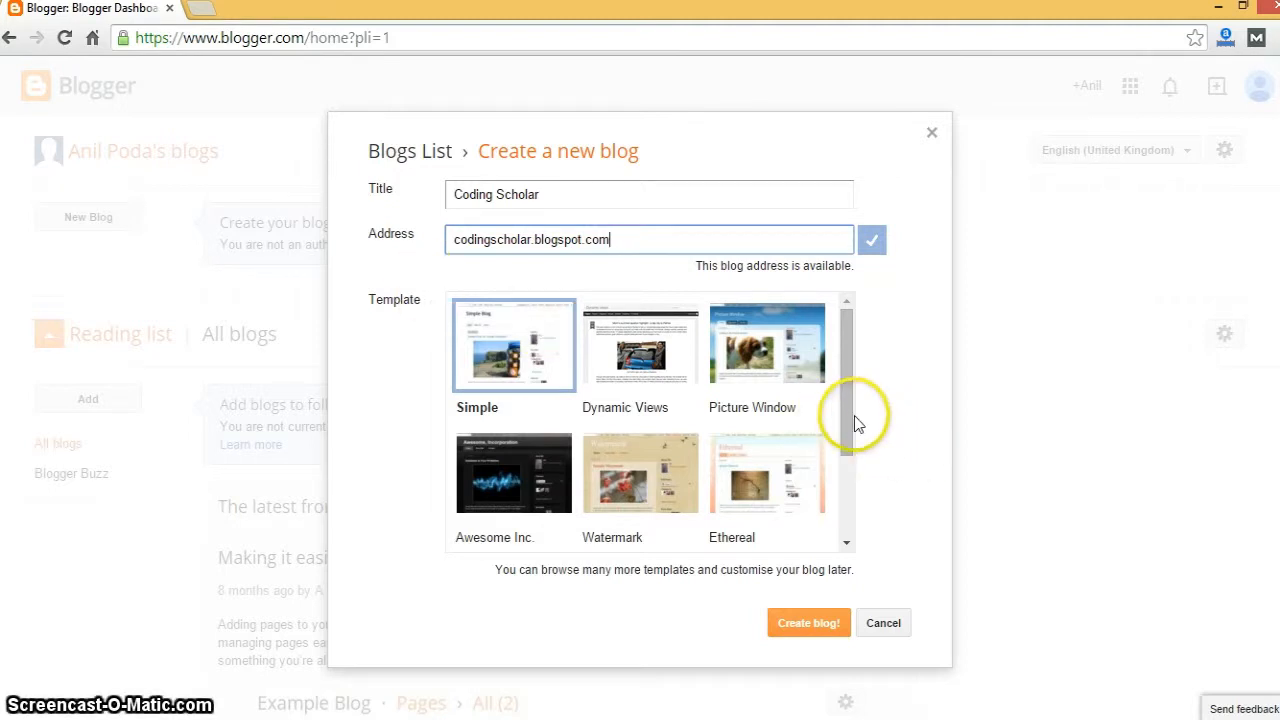
- Keep the Simple template selected and submit the new blog
mouse_move(845, 422)
left_mouse_down()
mouse_move(846, 514)
mouse_move(837, 388)
left_mouse_up()
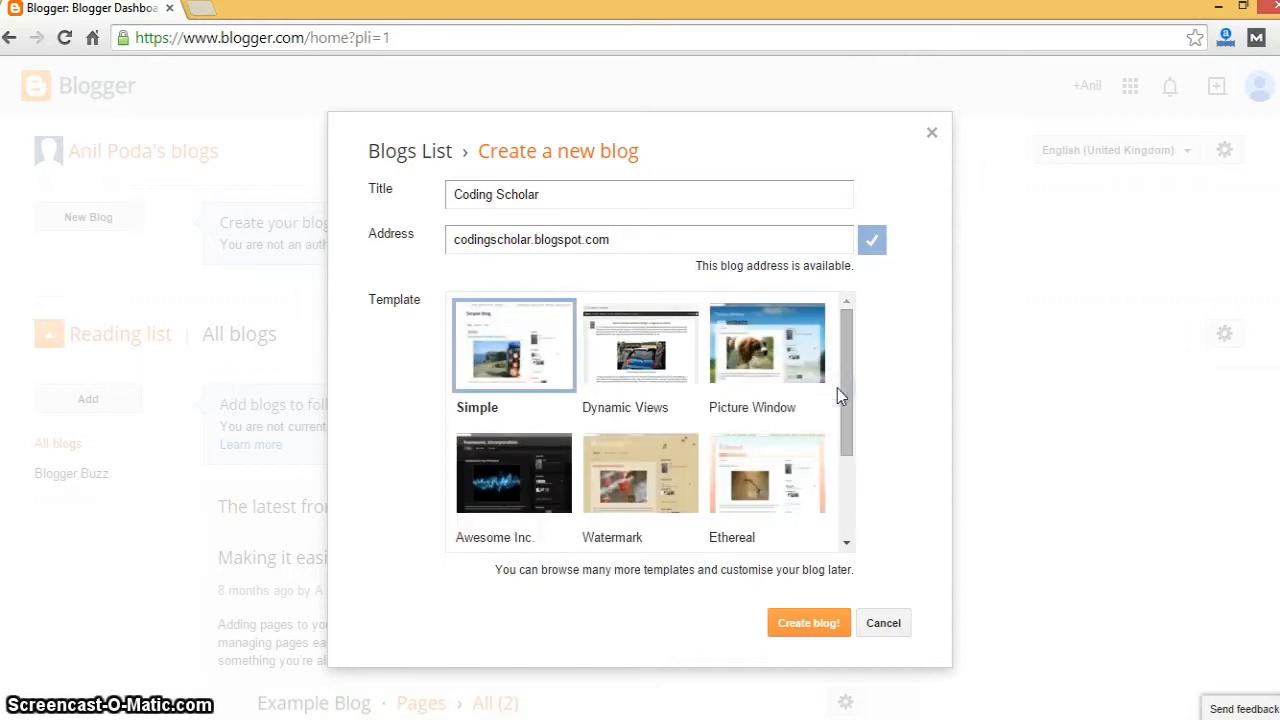
left_click(357, 412)
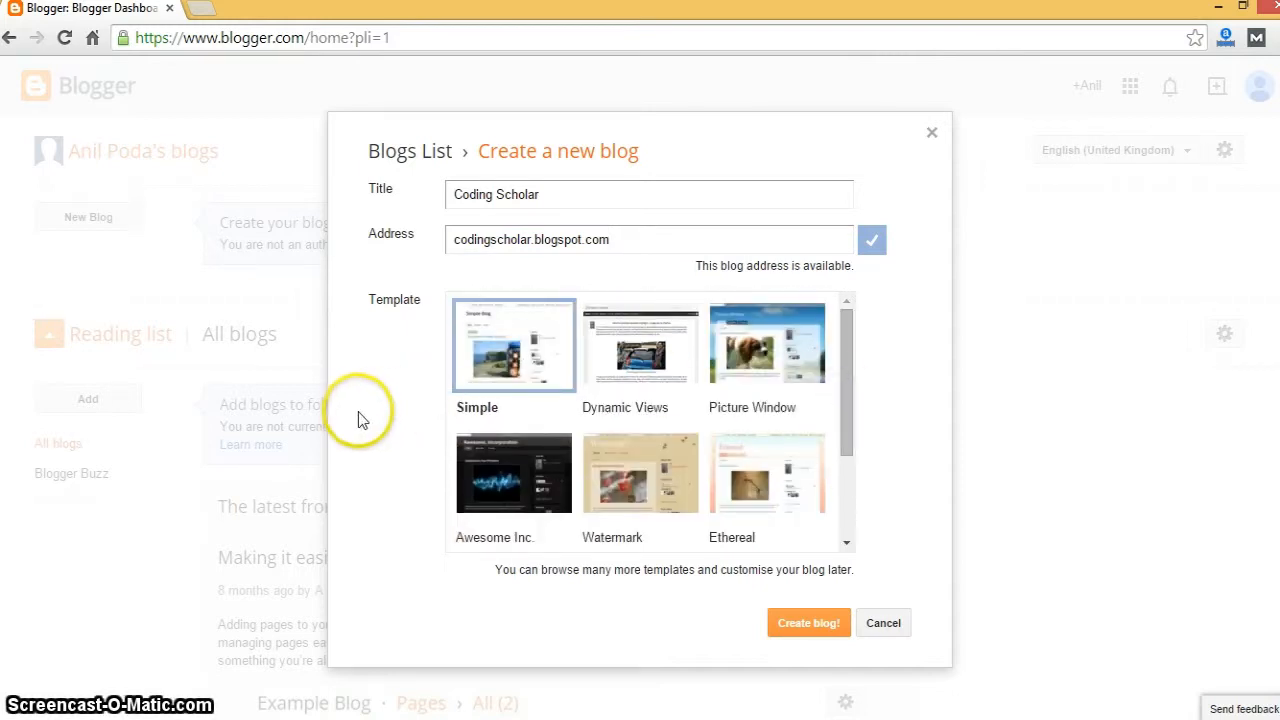
left_click(497, 388)
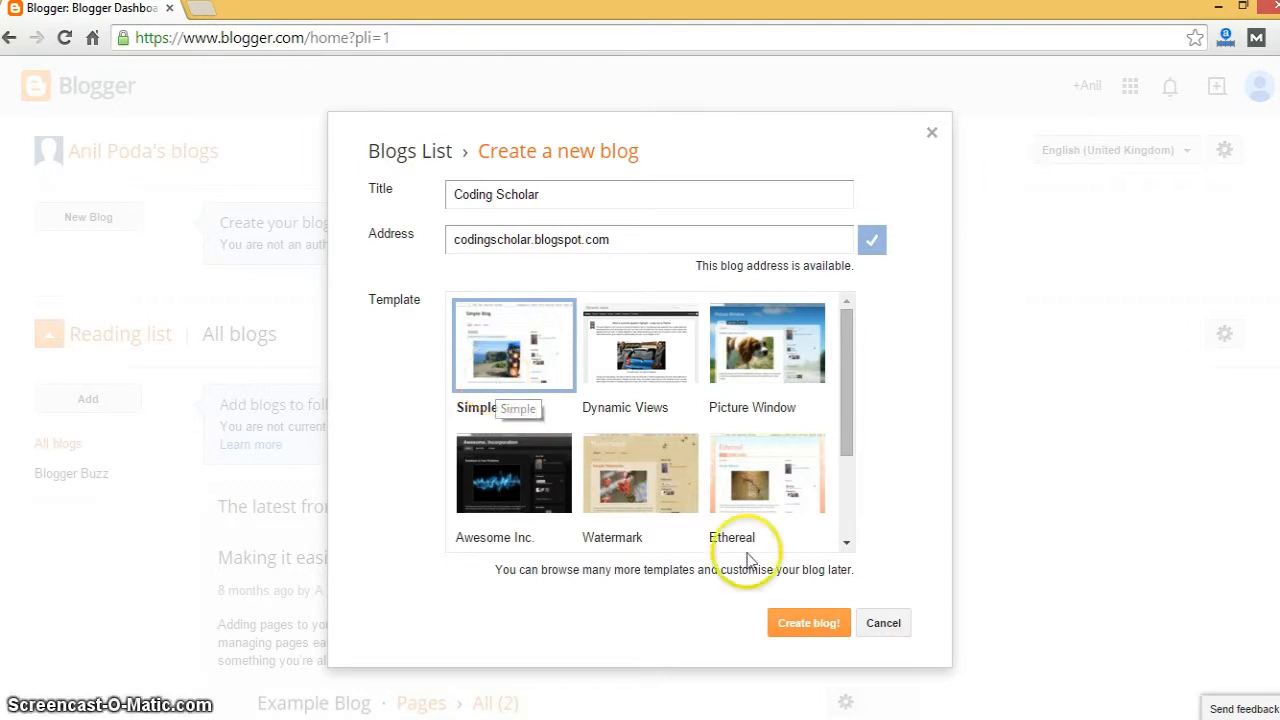
left_click(797, 626)
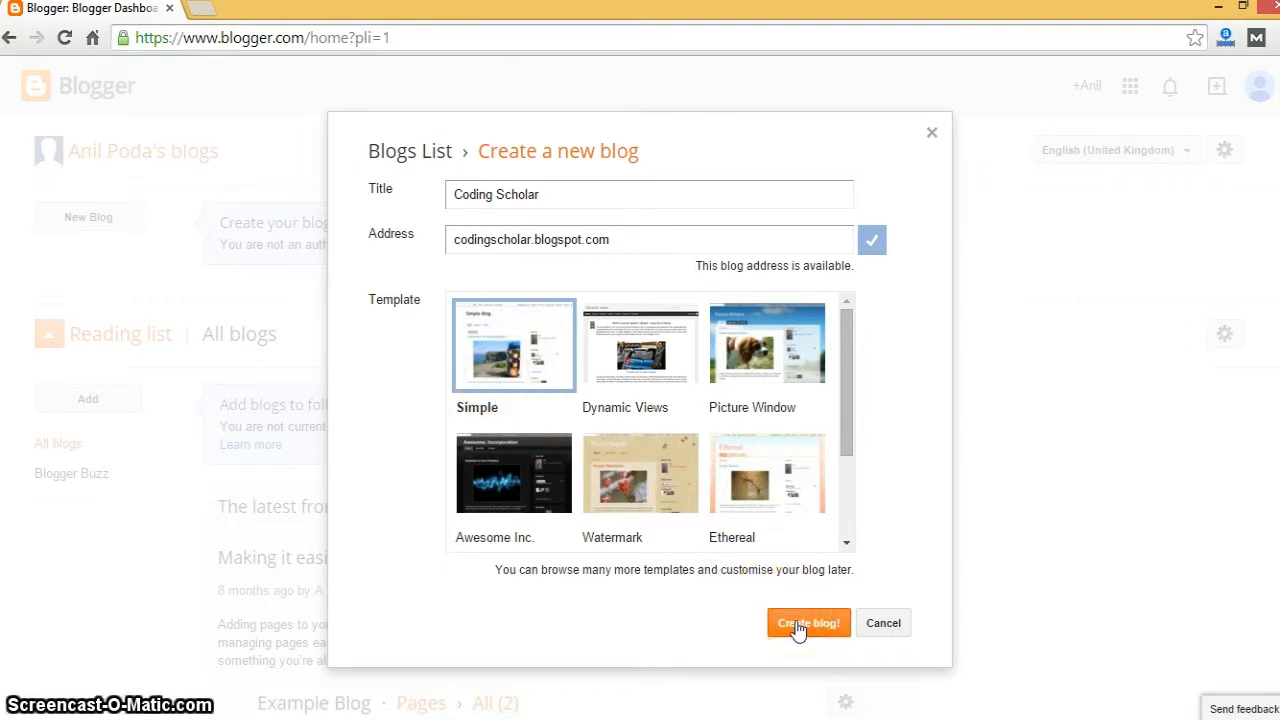
- Confirm creation of the Coding Scholar blog and go to its Settings page
left_click(797, 626)
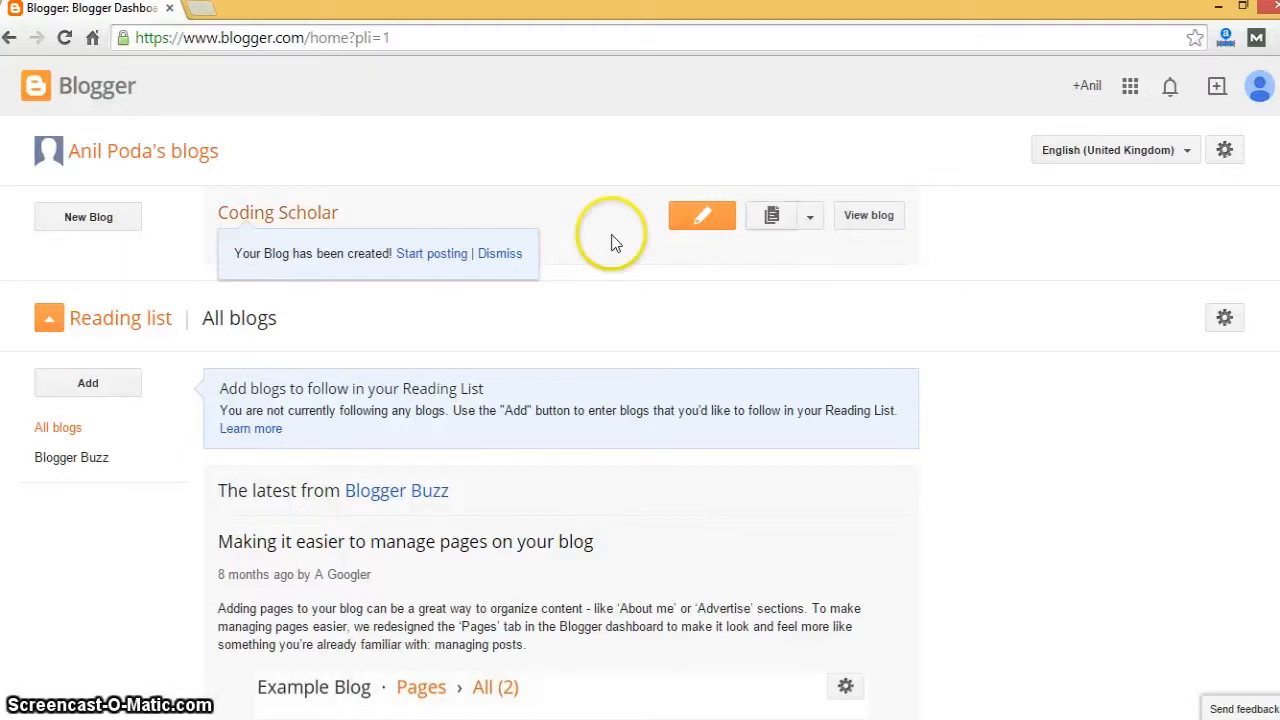
left_click(808, 222)
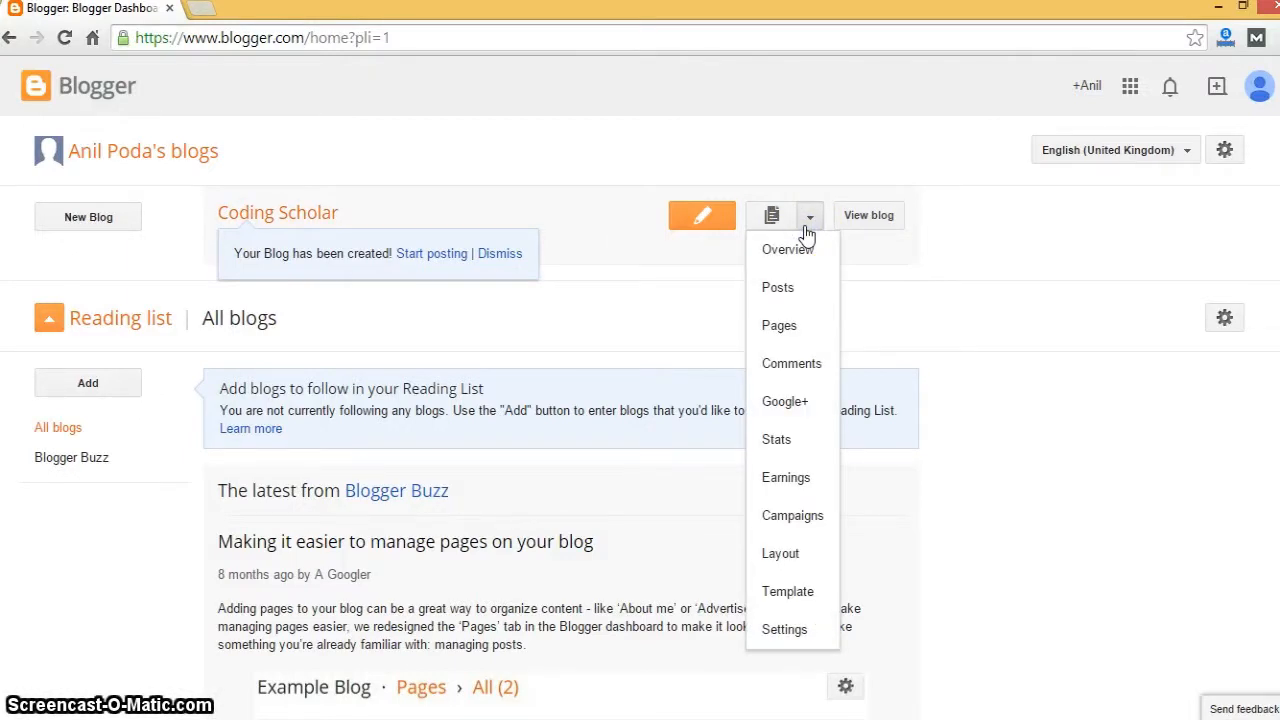
left_click(800, 630)
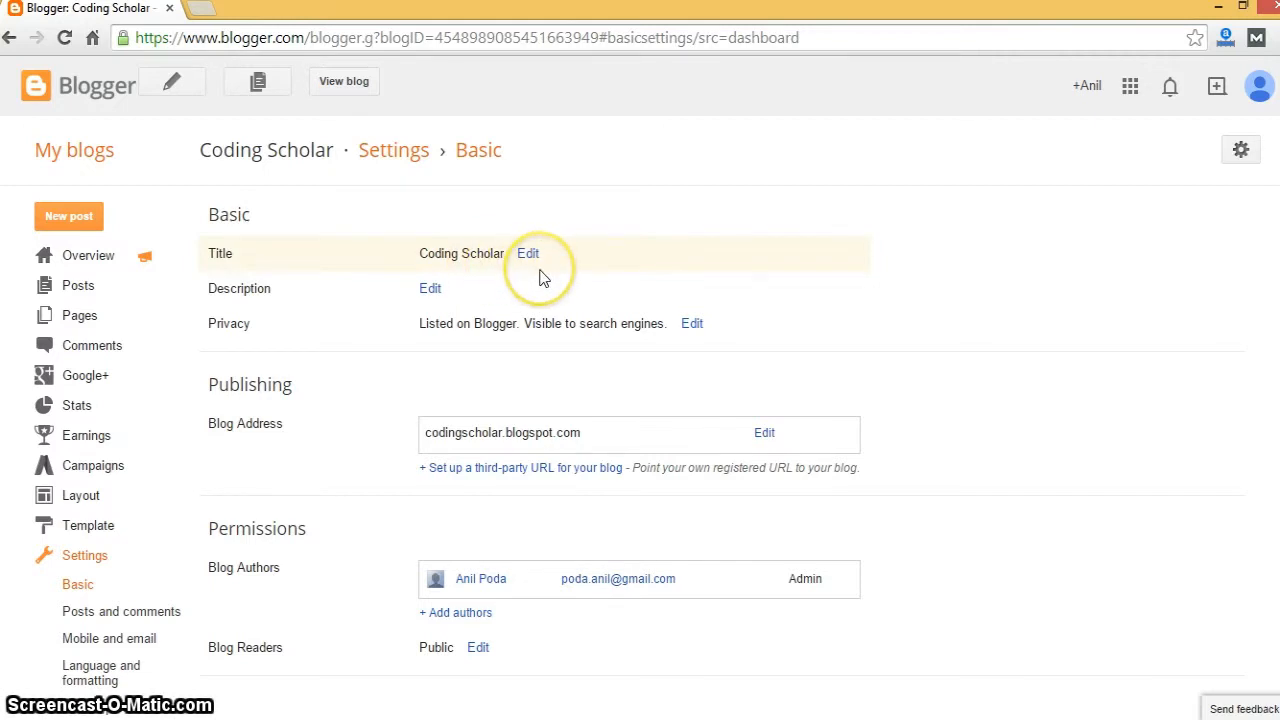
- Open the blog Description for editing, then open a new browser tab
left_click(430, 288)
left_click(474, 312)
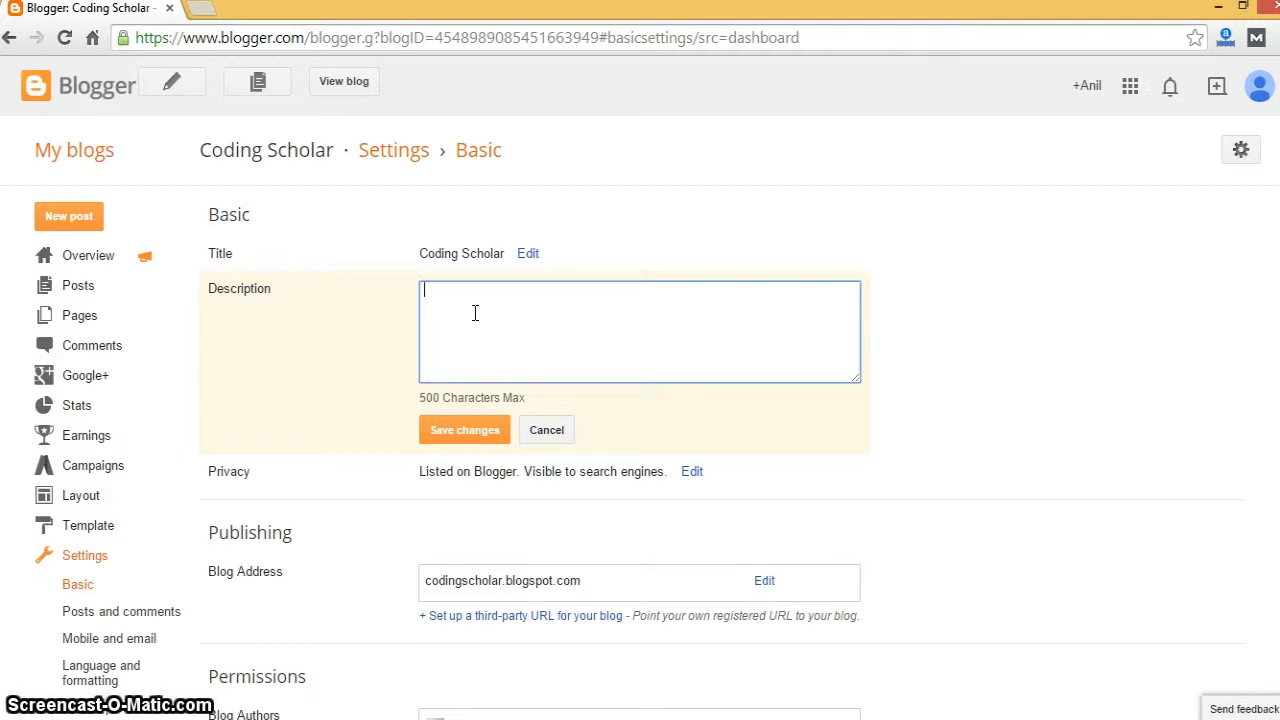
left_click(200, 9)
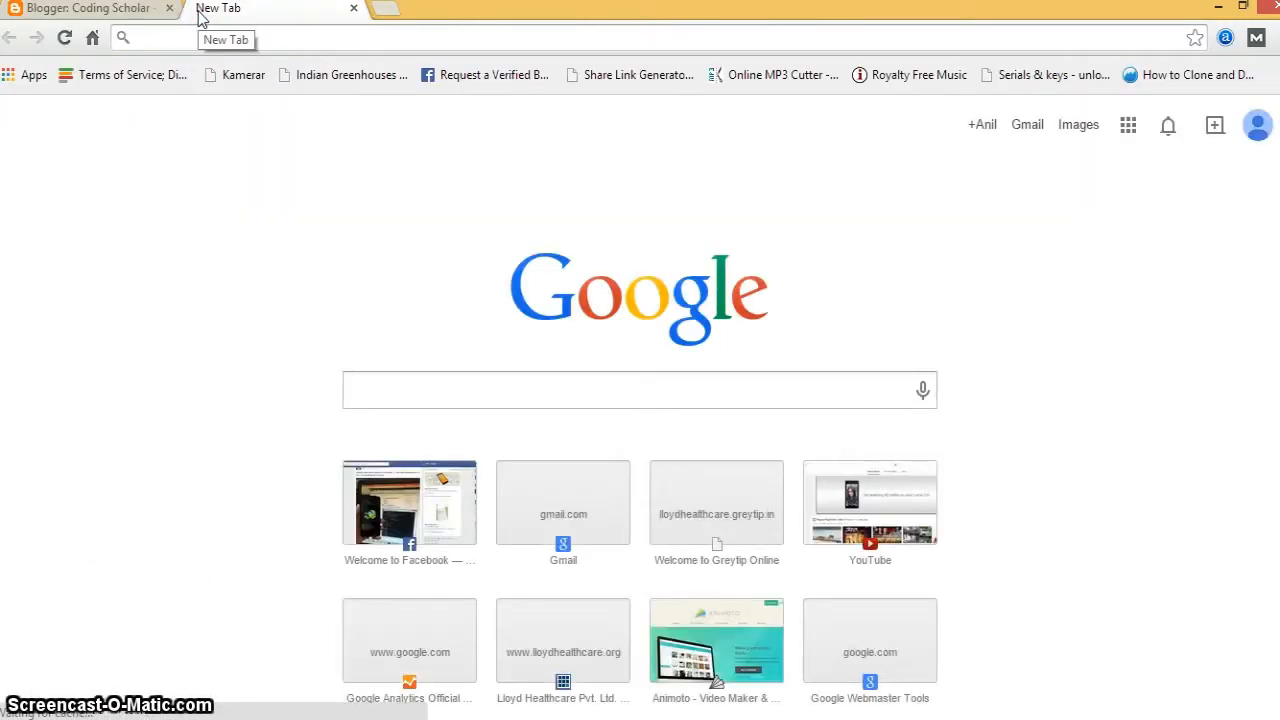
- Search Google for 'tech knol' in the new tab, then return to the Blogger description box
type("tech kno")
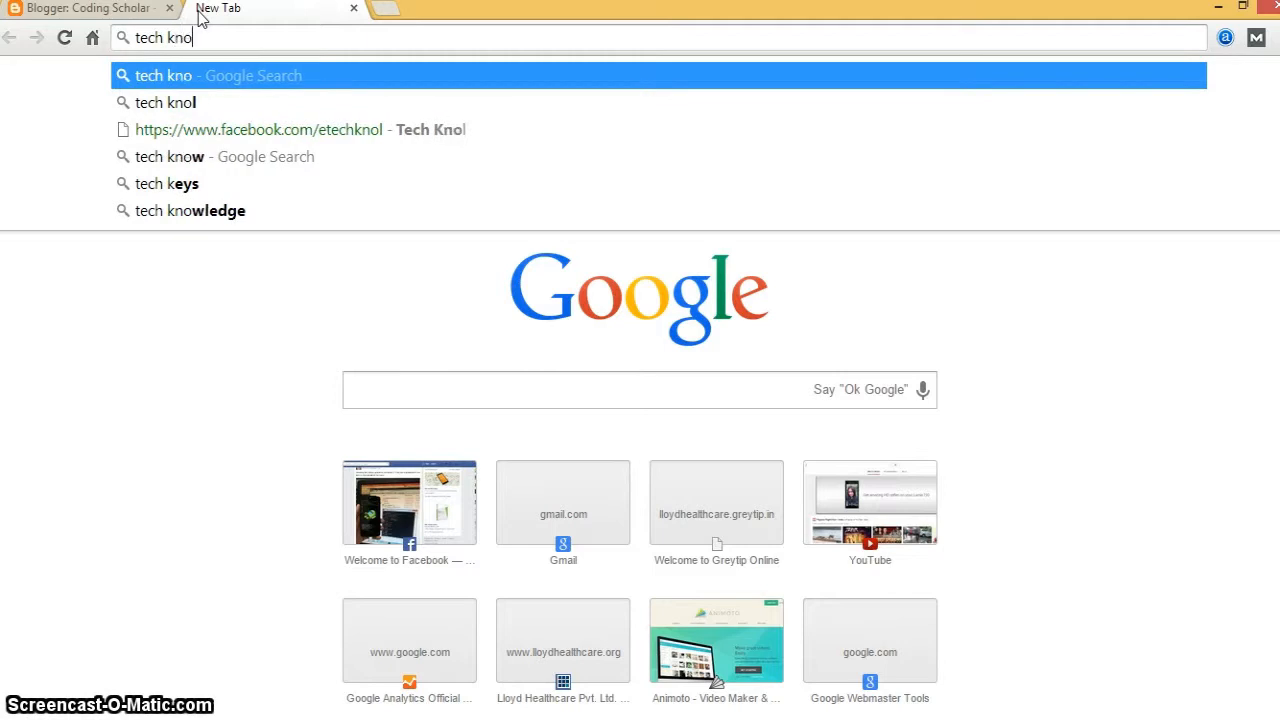
type("l")
key("Return")
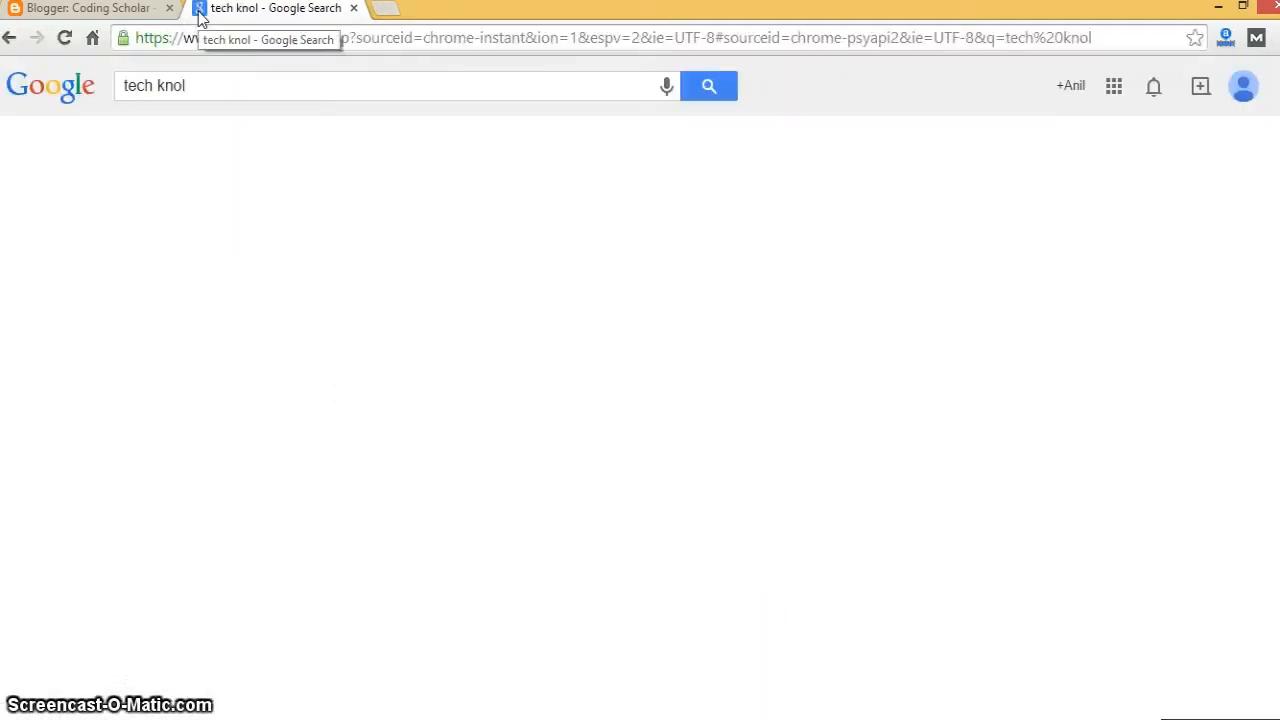
left_click(30, 255)
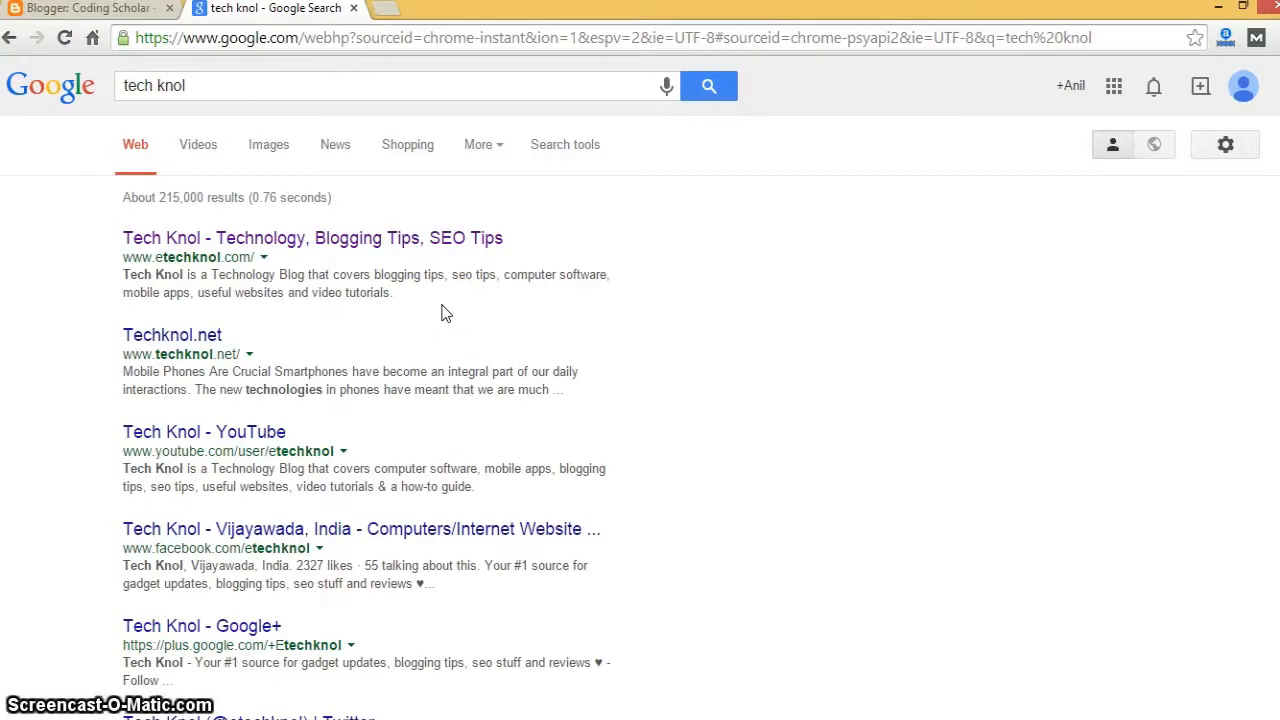
left_click(58, 9)
left_click(323, 158)
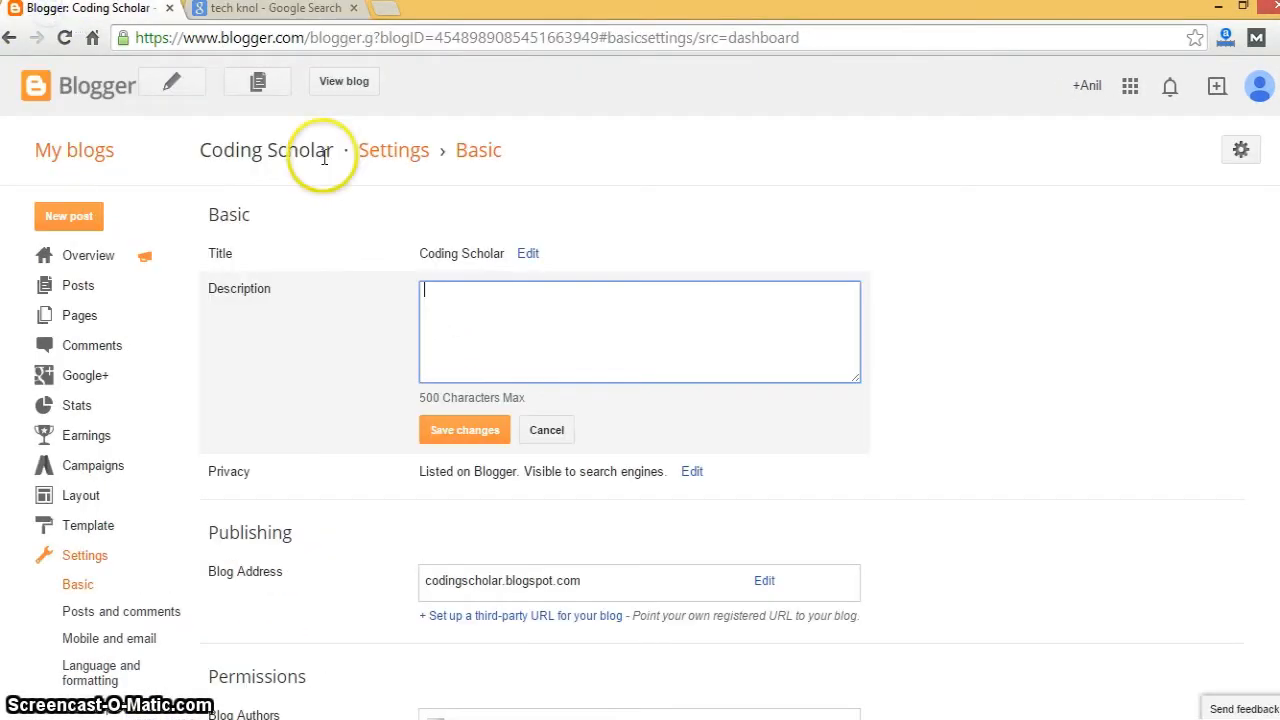
left_click(297, 10)
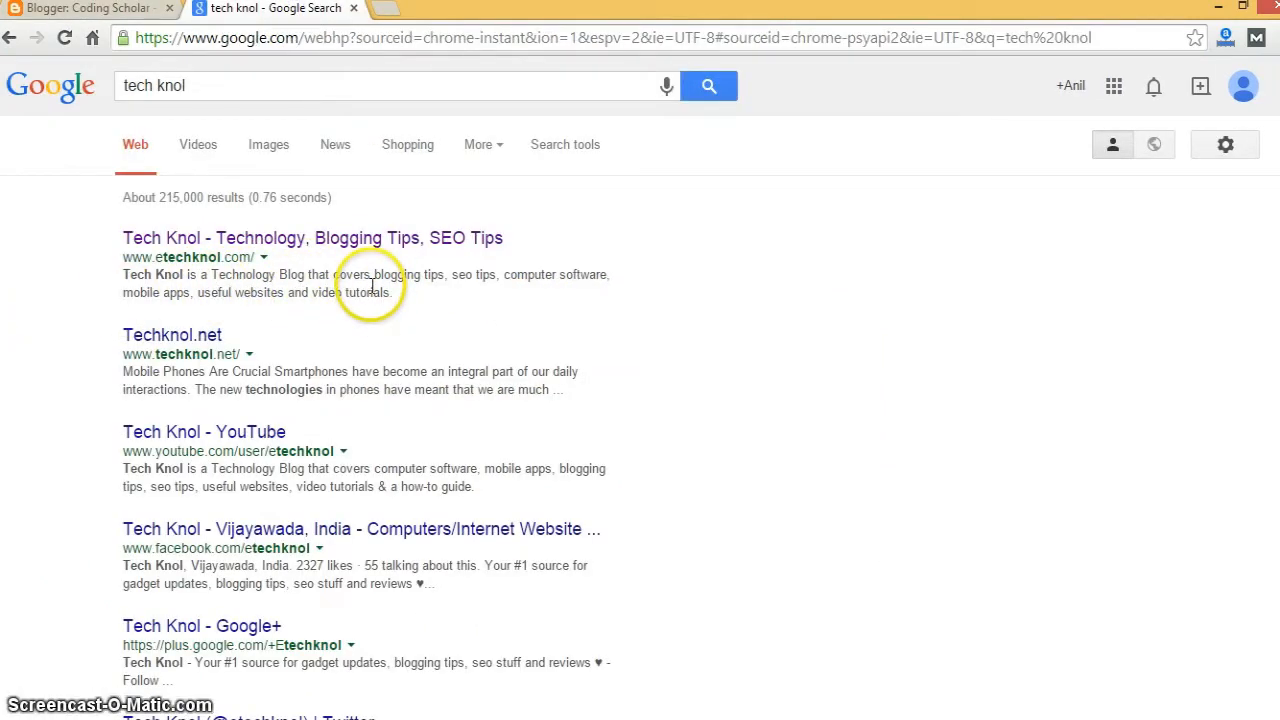
left_click(116, 10)
left_click(527, 320)
- Save the description 'Coding Scholar is your #1 source to learn coding. Here we cover Java, C programming tutorials.'
type("Codi")
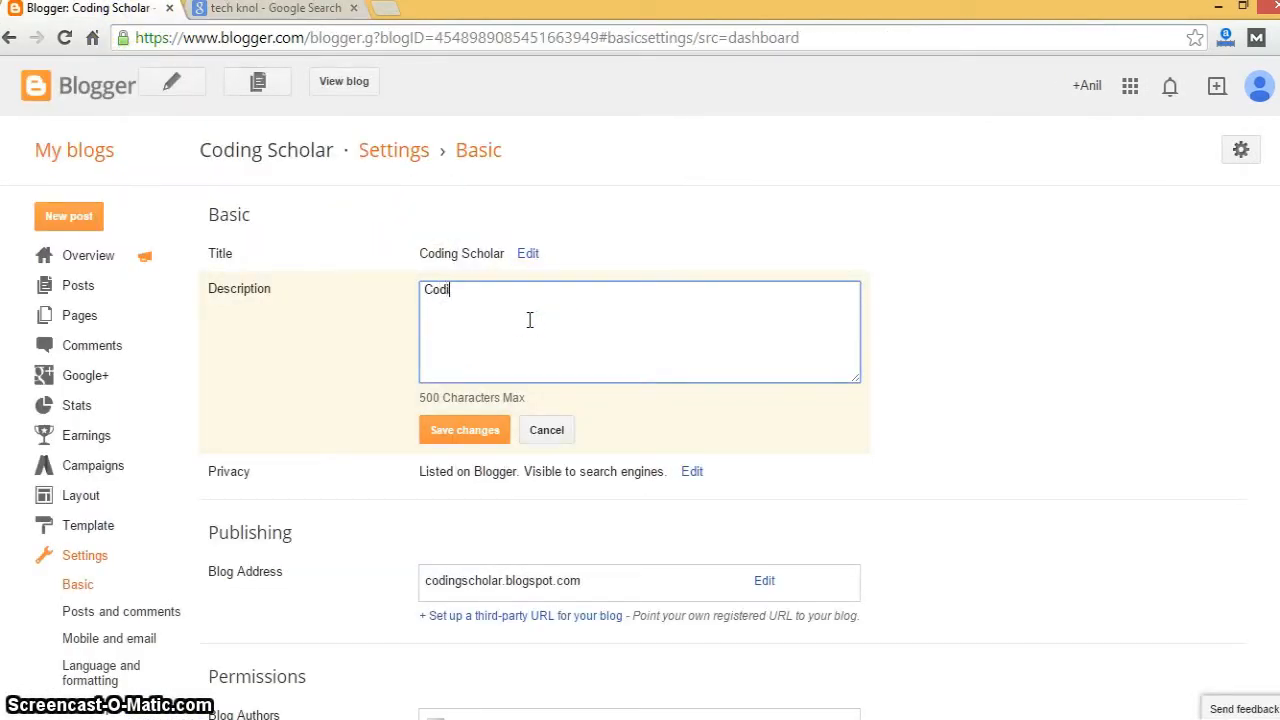
type("ng Sch")
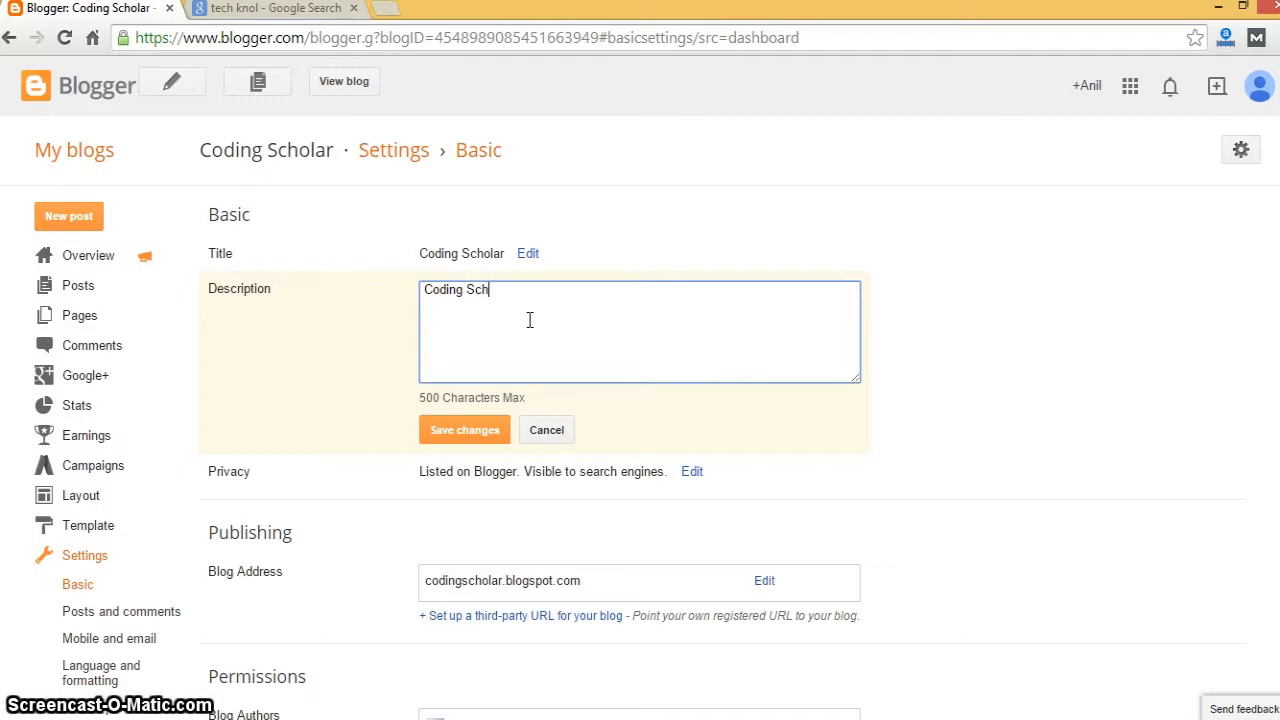
type("olar is ")
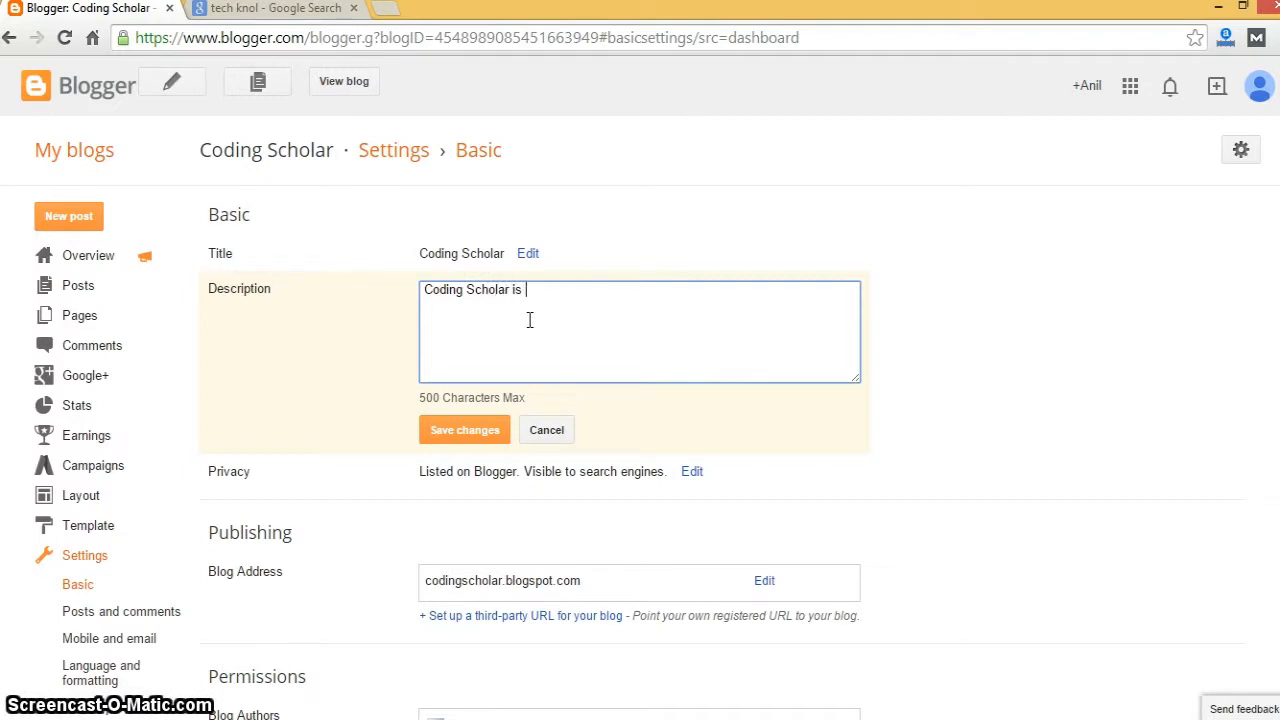
type("your #")
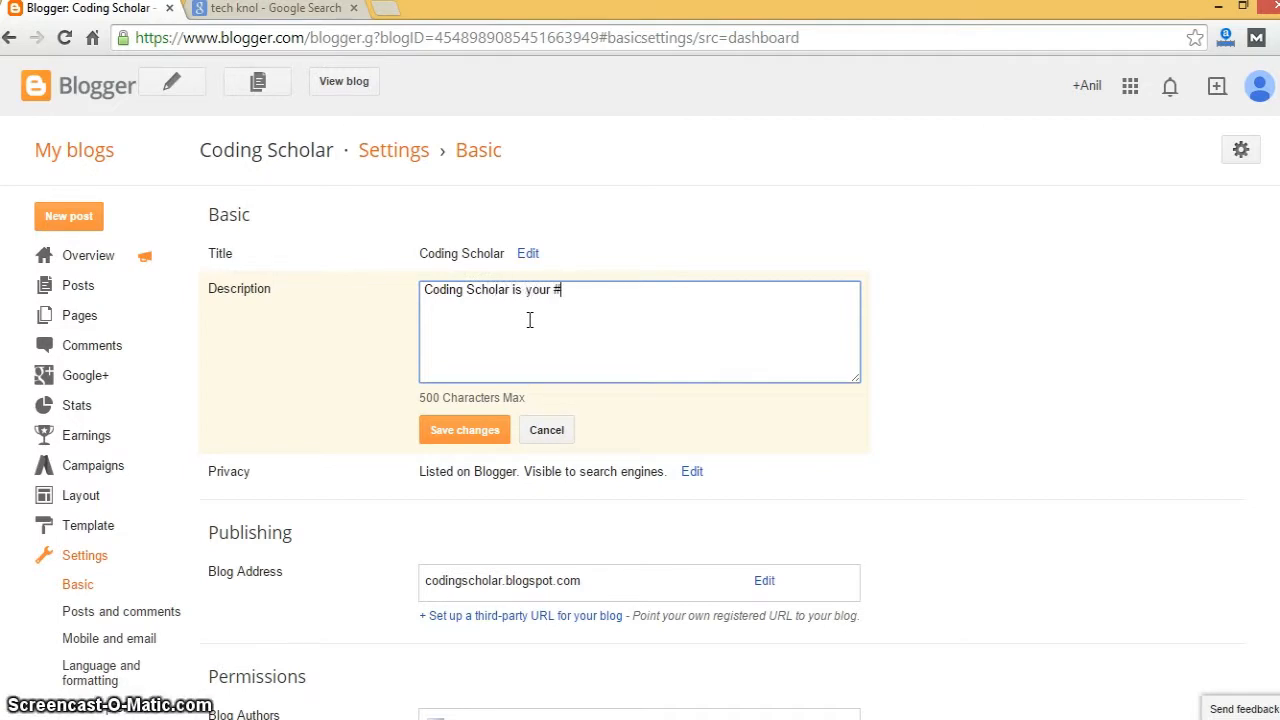
type("1 source")
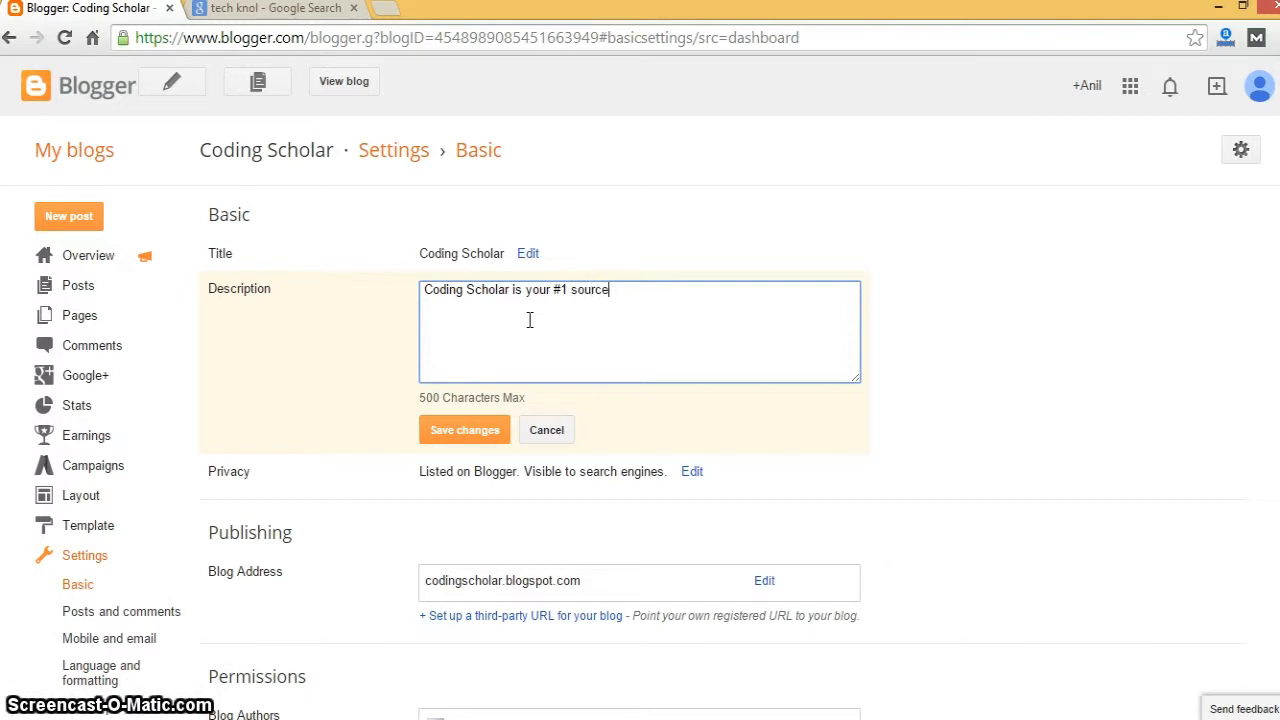
type(" to lea")
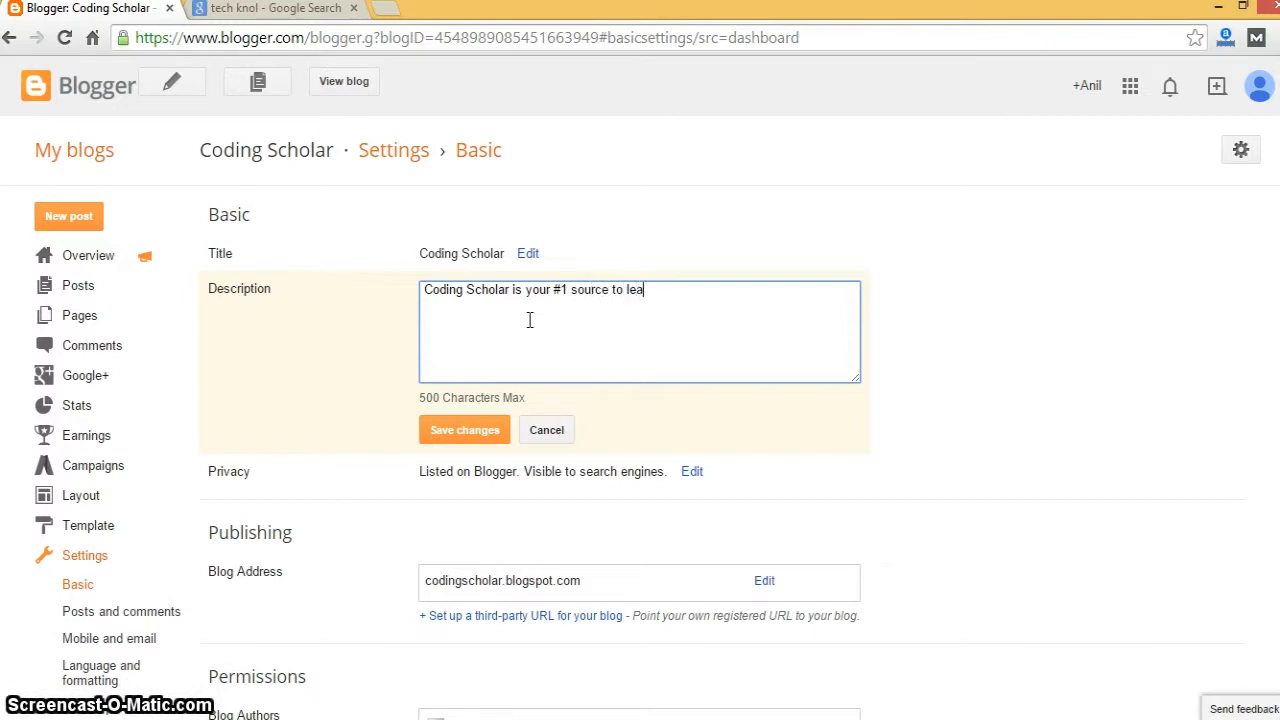
type("rn co")
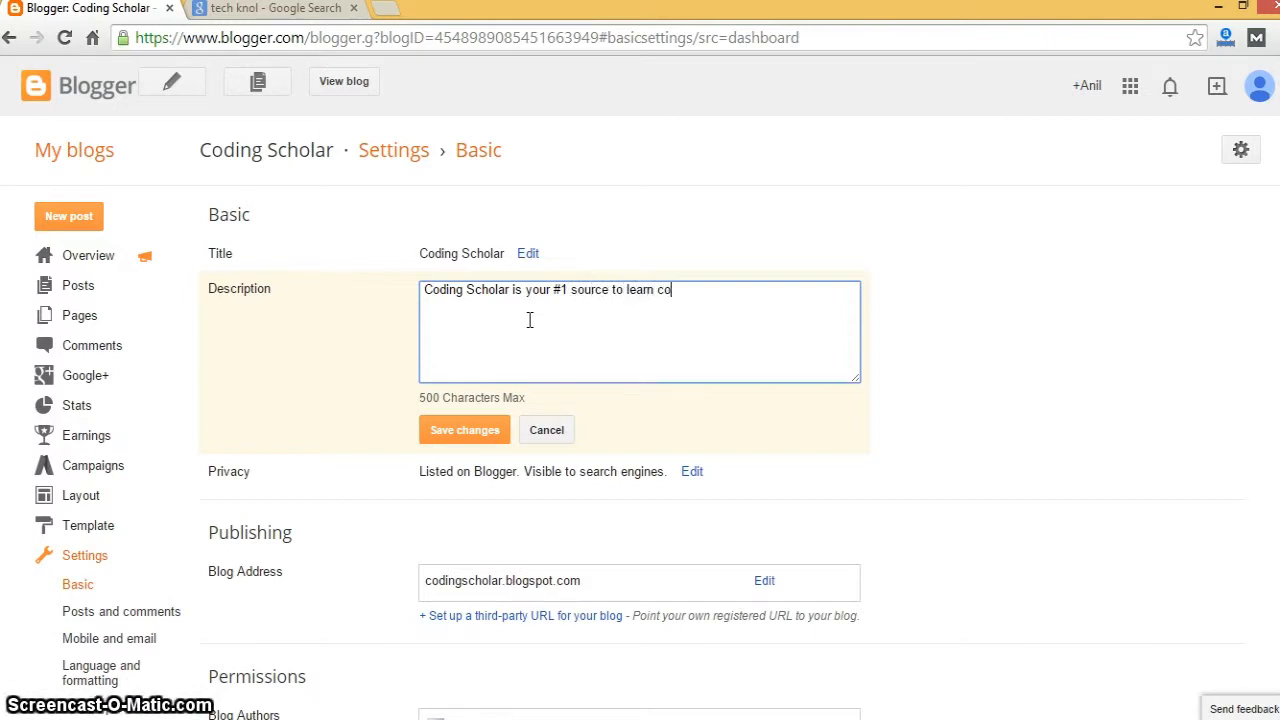
type("ding.")
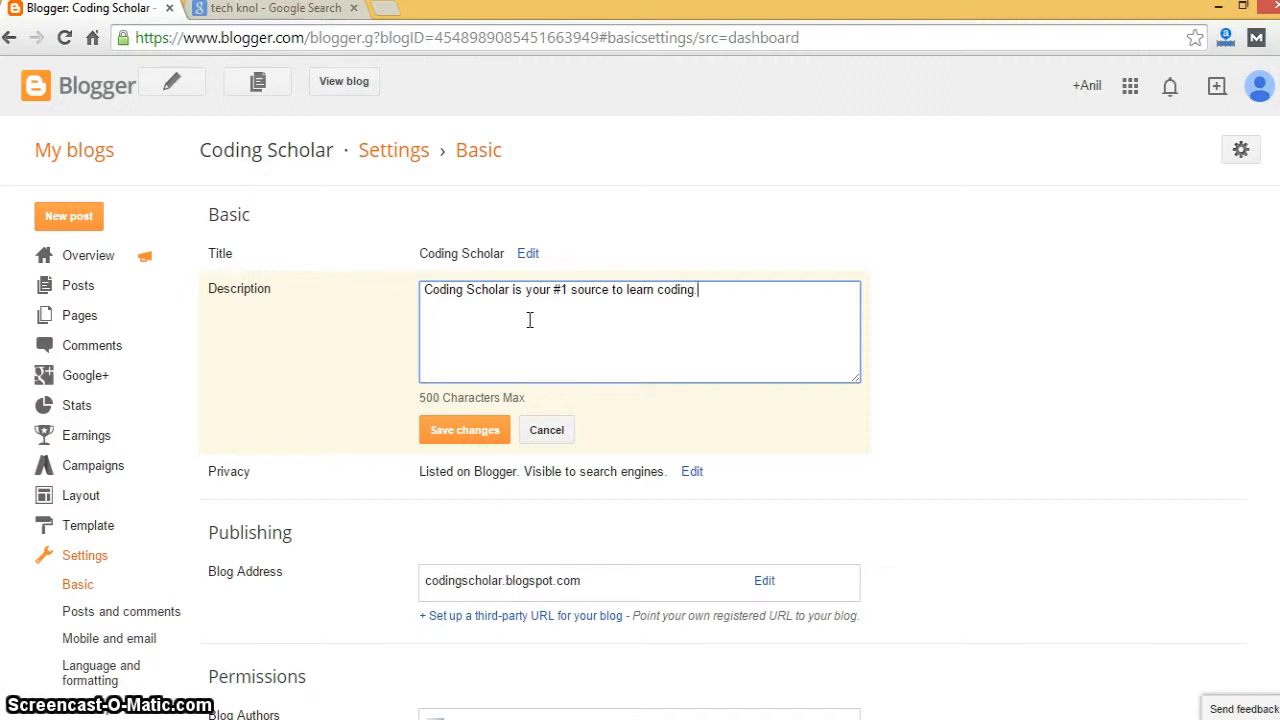
left_click(478, 432)
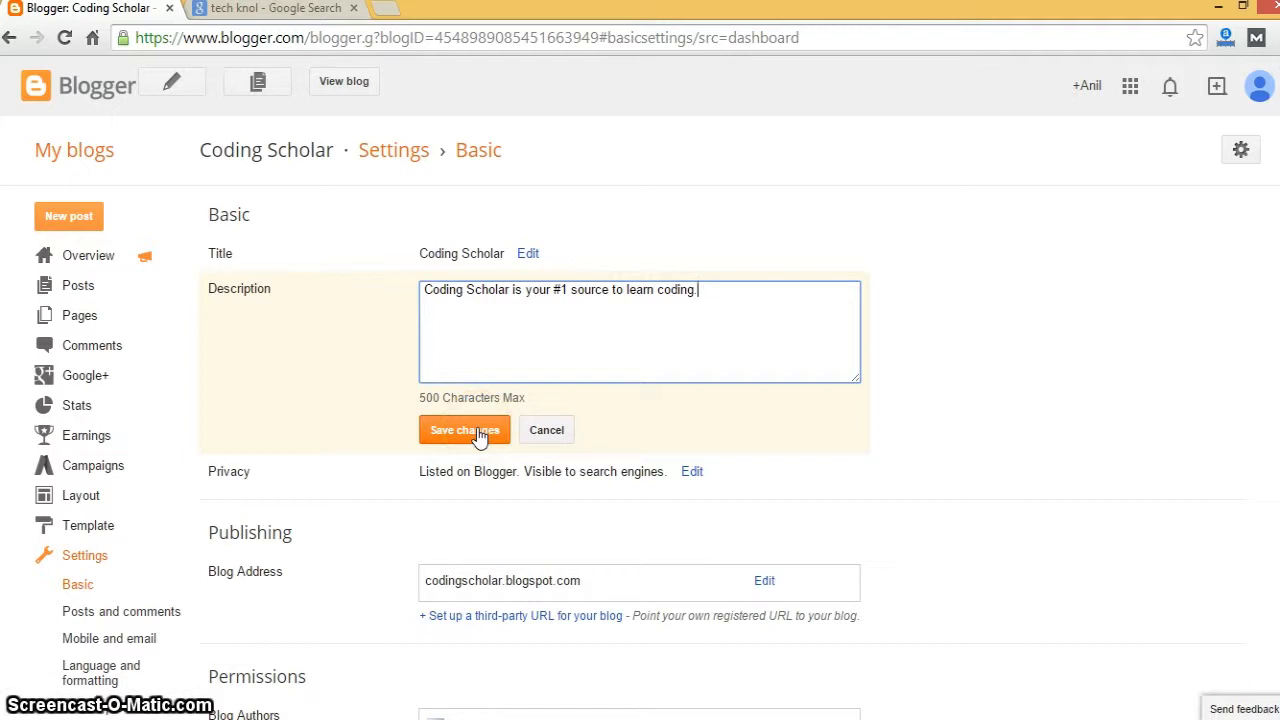
type("Here")
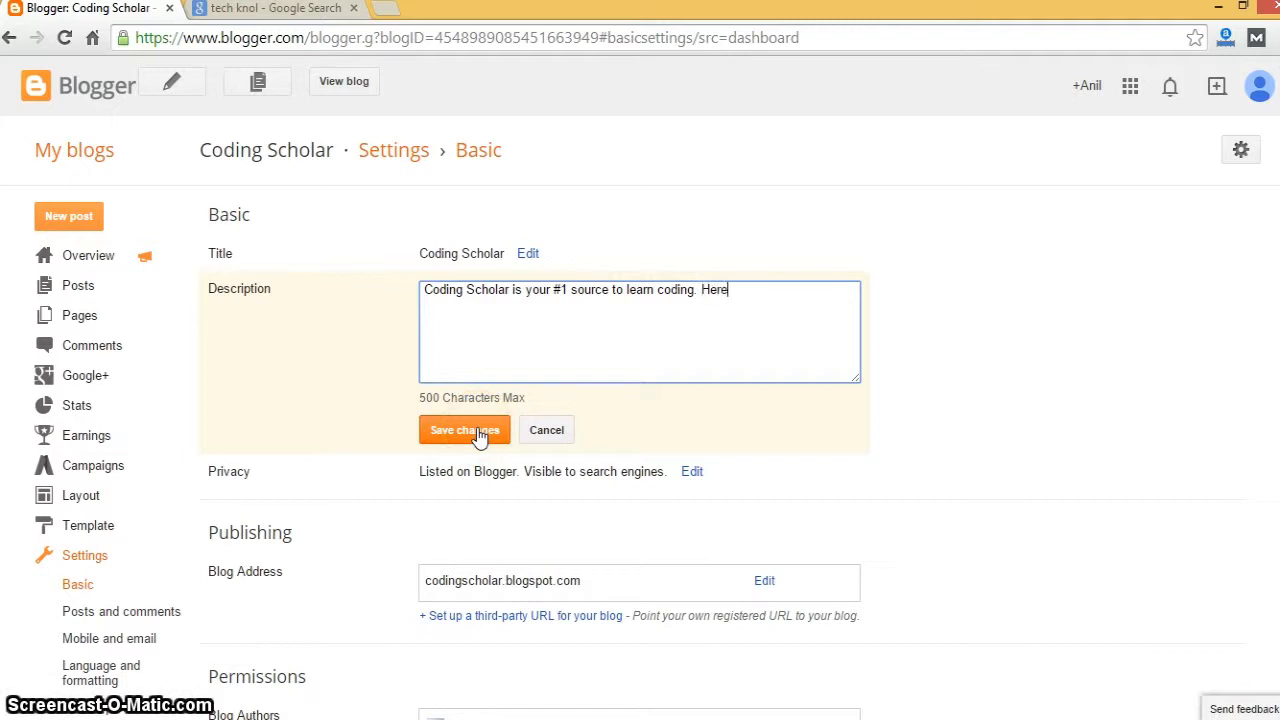
type(" we cover ")
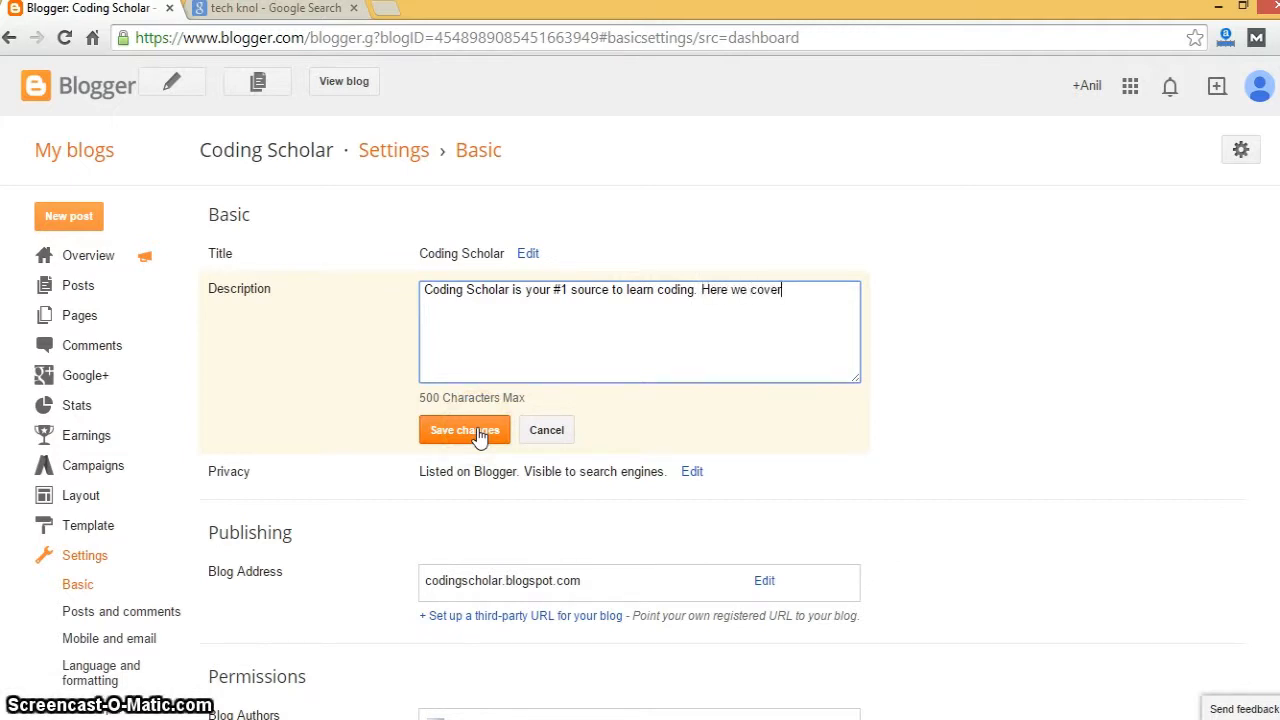
type("Java, C pr")
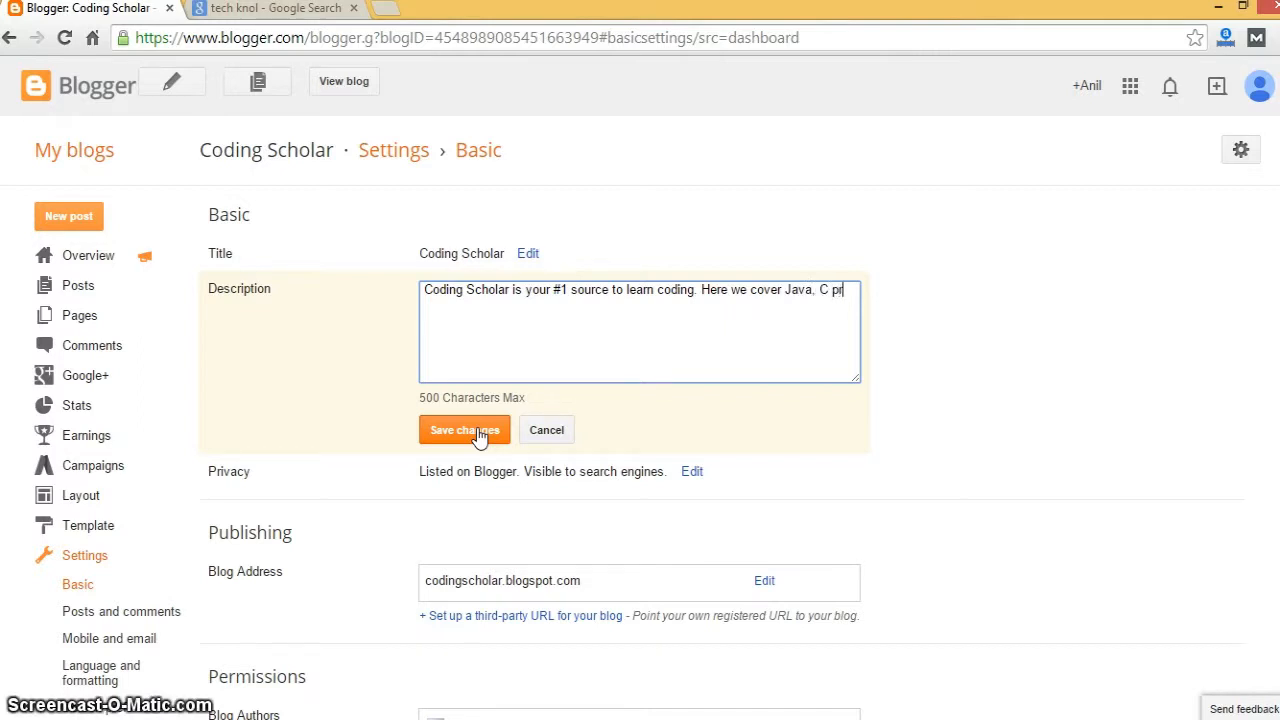
type("ogramming tutorials.")
left_click(467, 433)
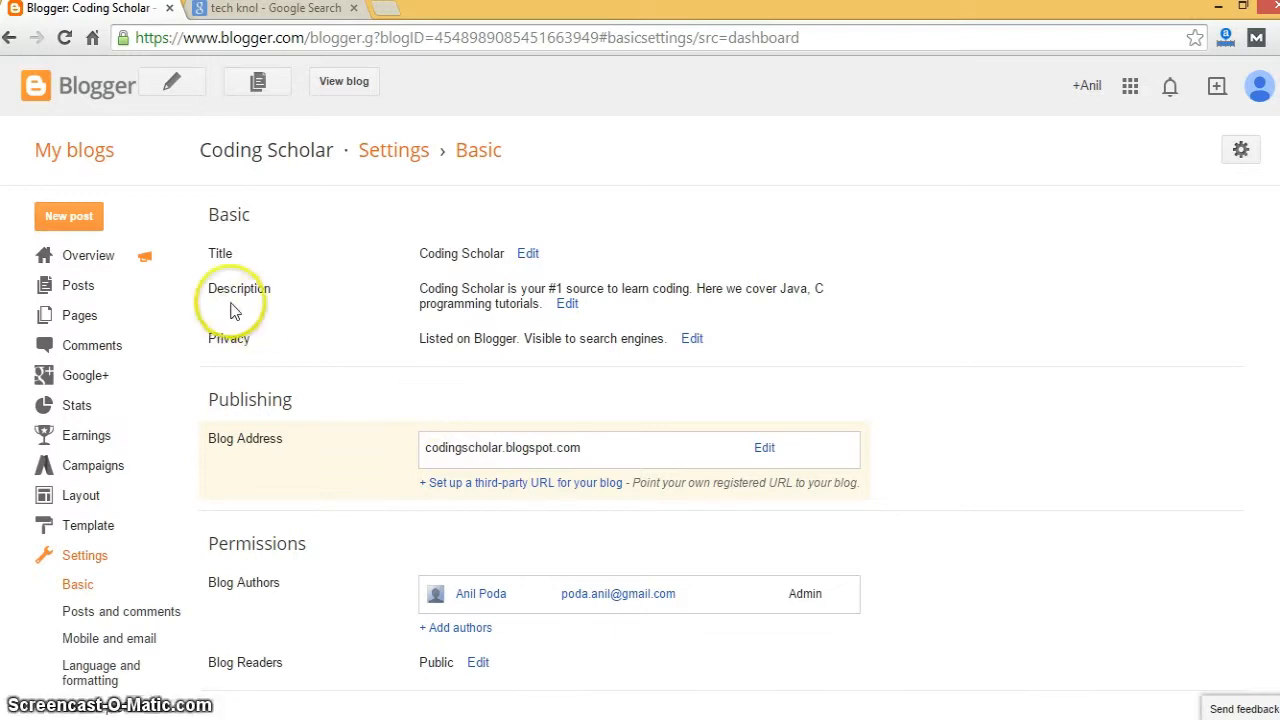
left_click(690, 339)
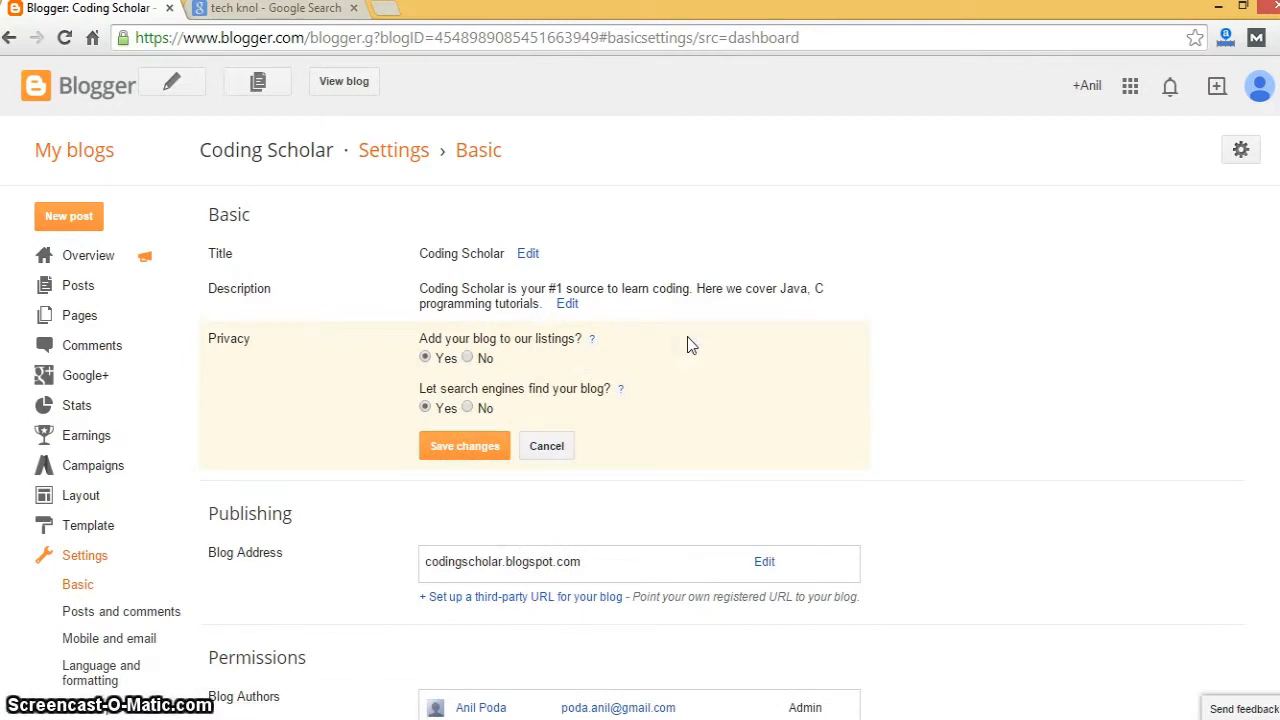
left_click(549, 446)
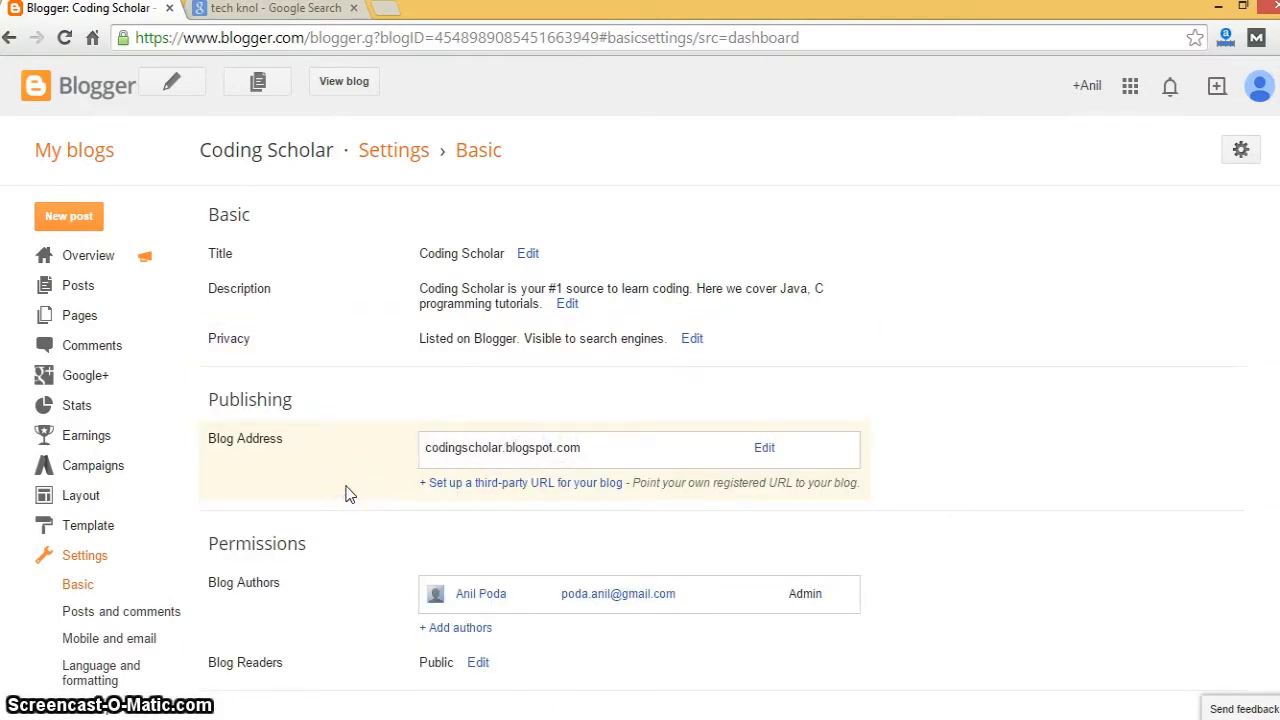
scroll(349, 494, "down", 1)
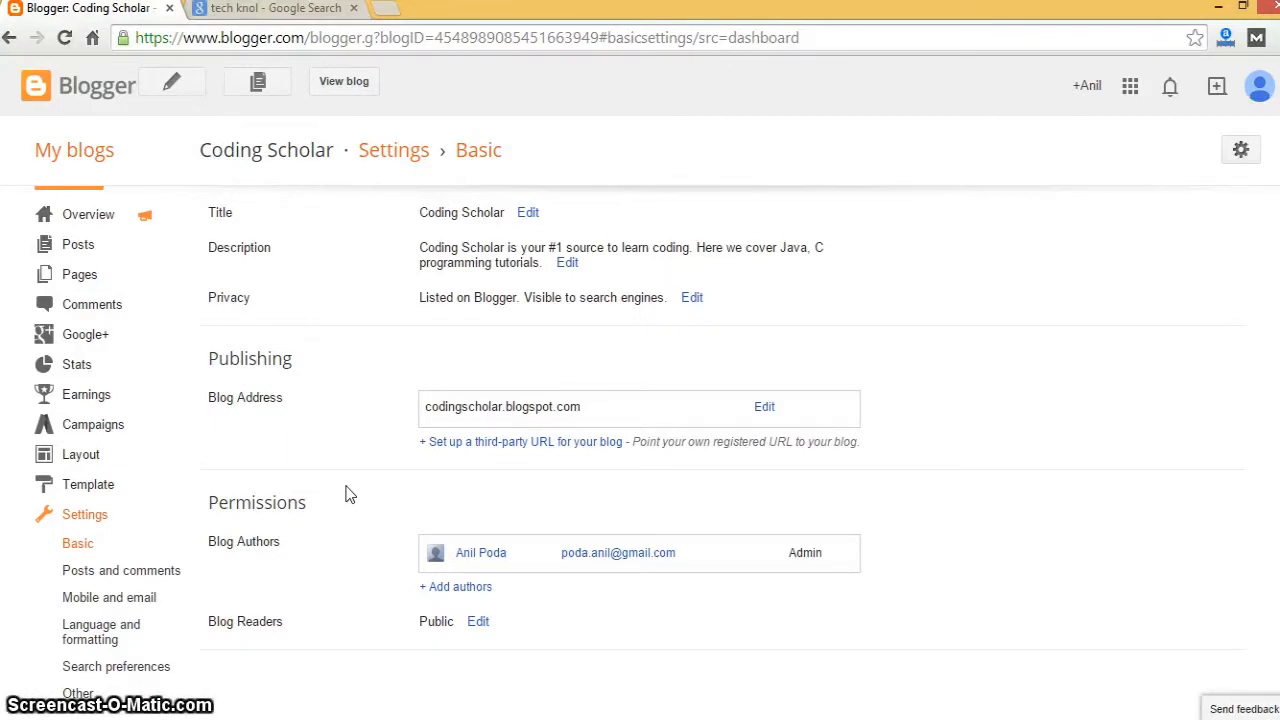
left_click(540, 442)
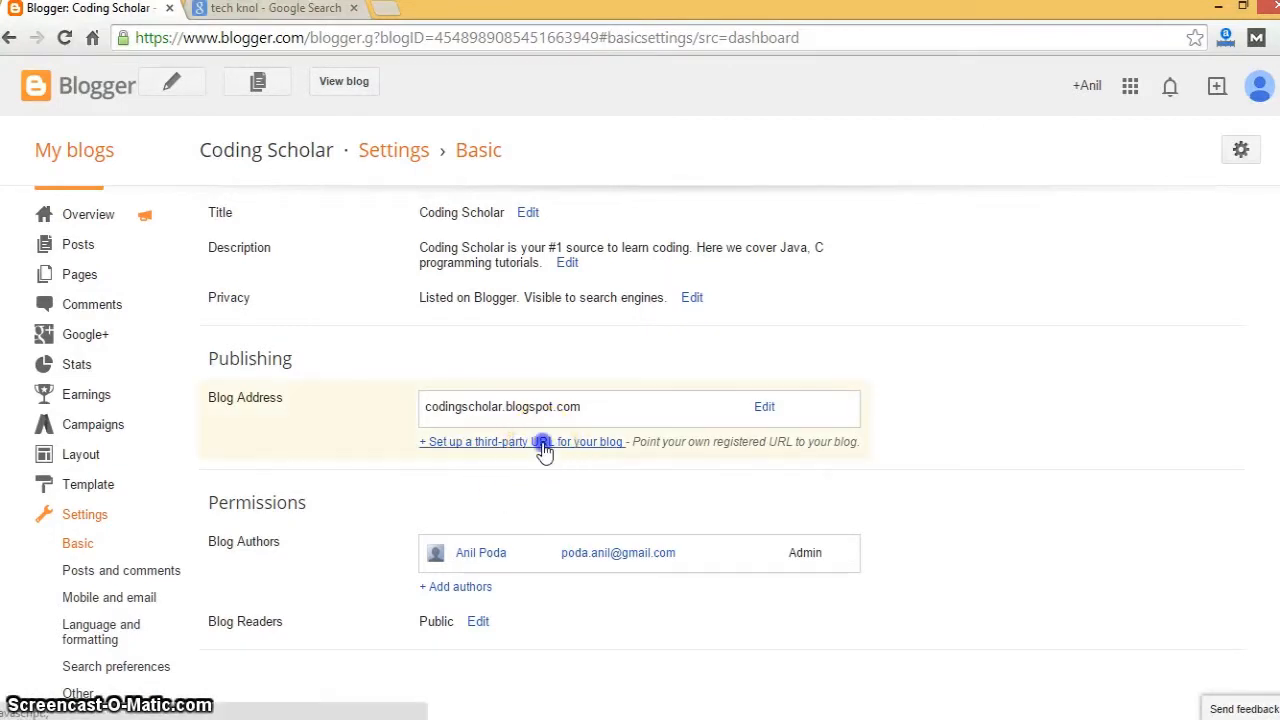
left_click(516, 438)
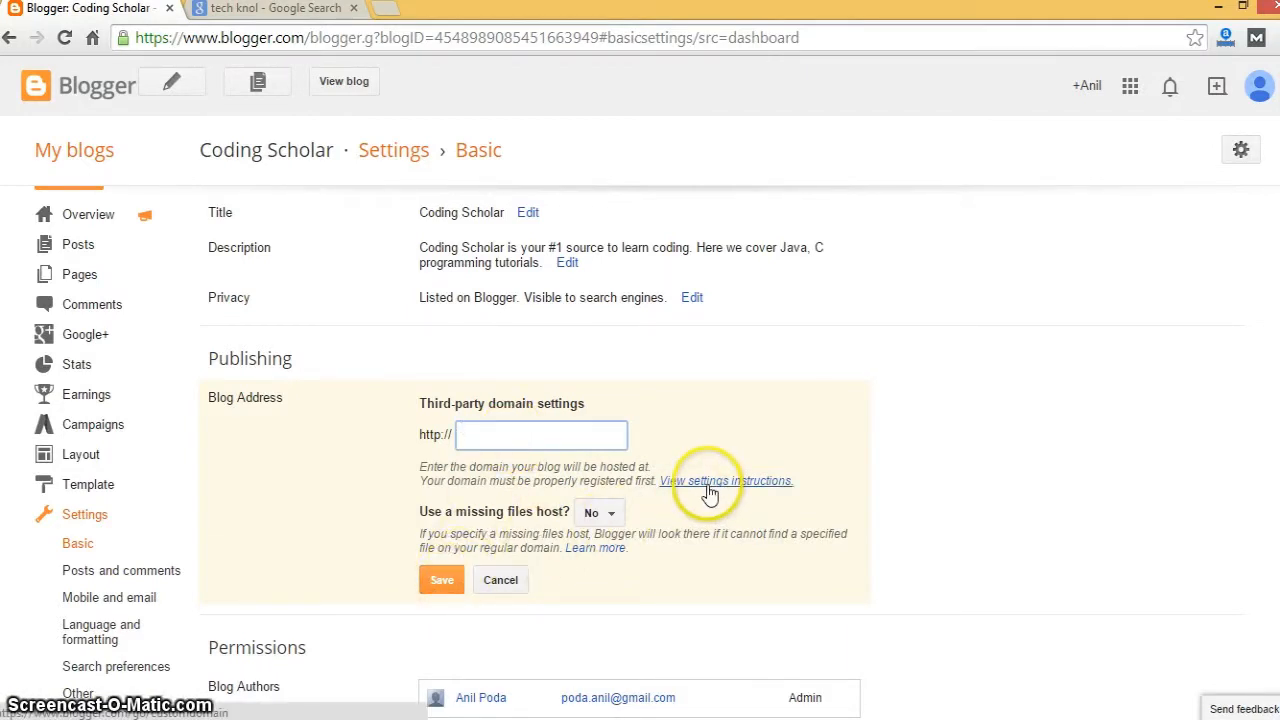
left_click(357, 434)
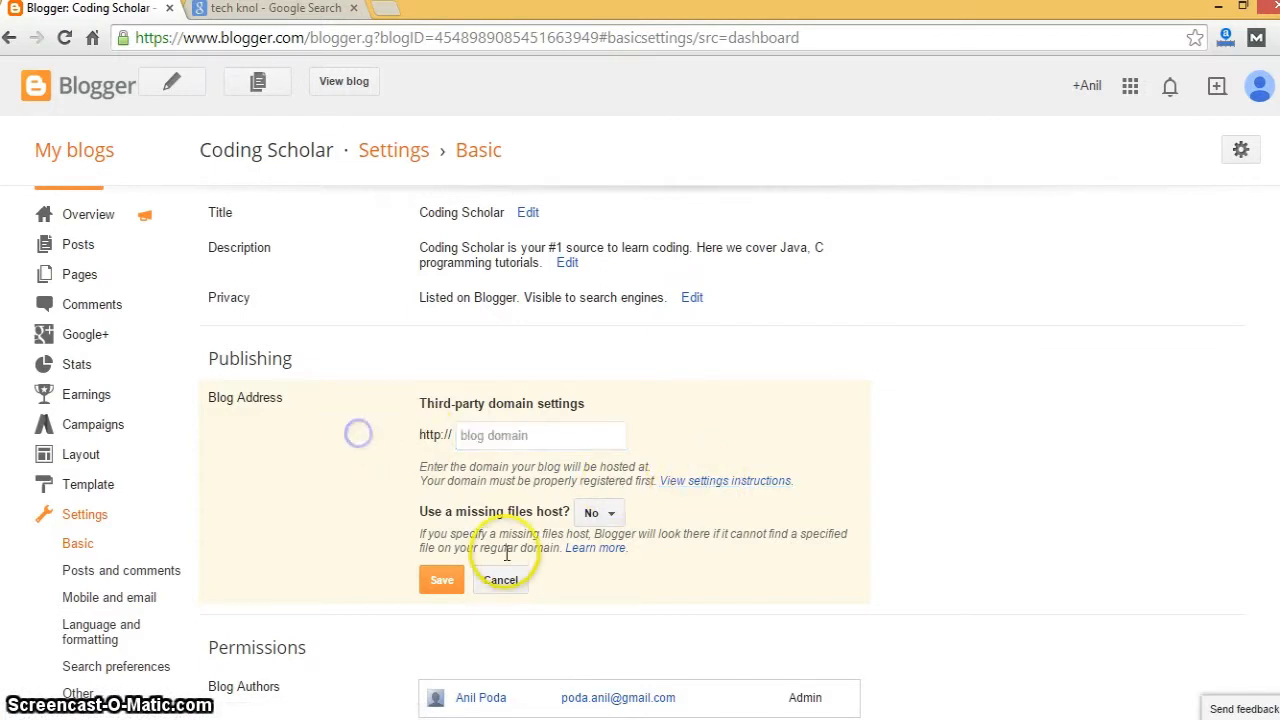
left_click(501, 580)
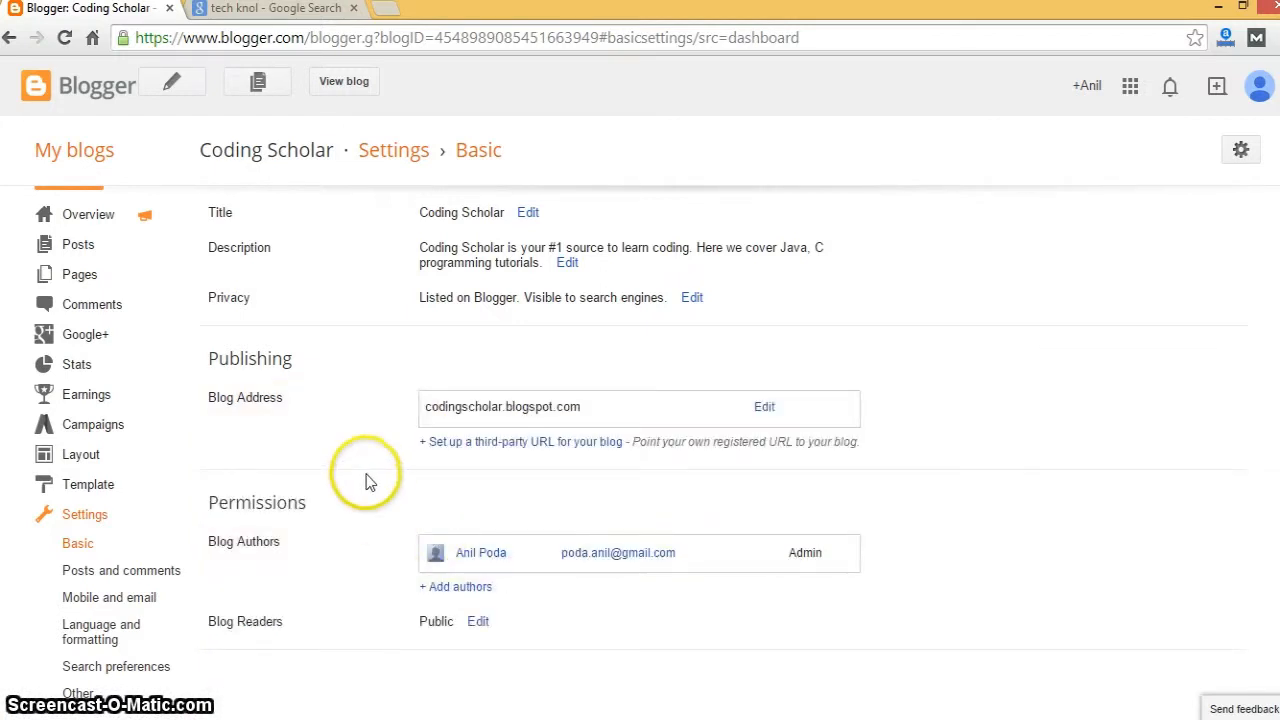
left_click(709, 594)
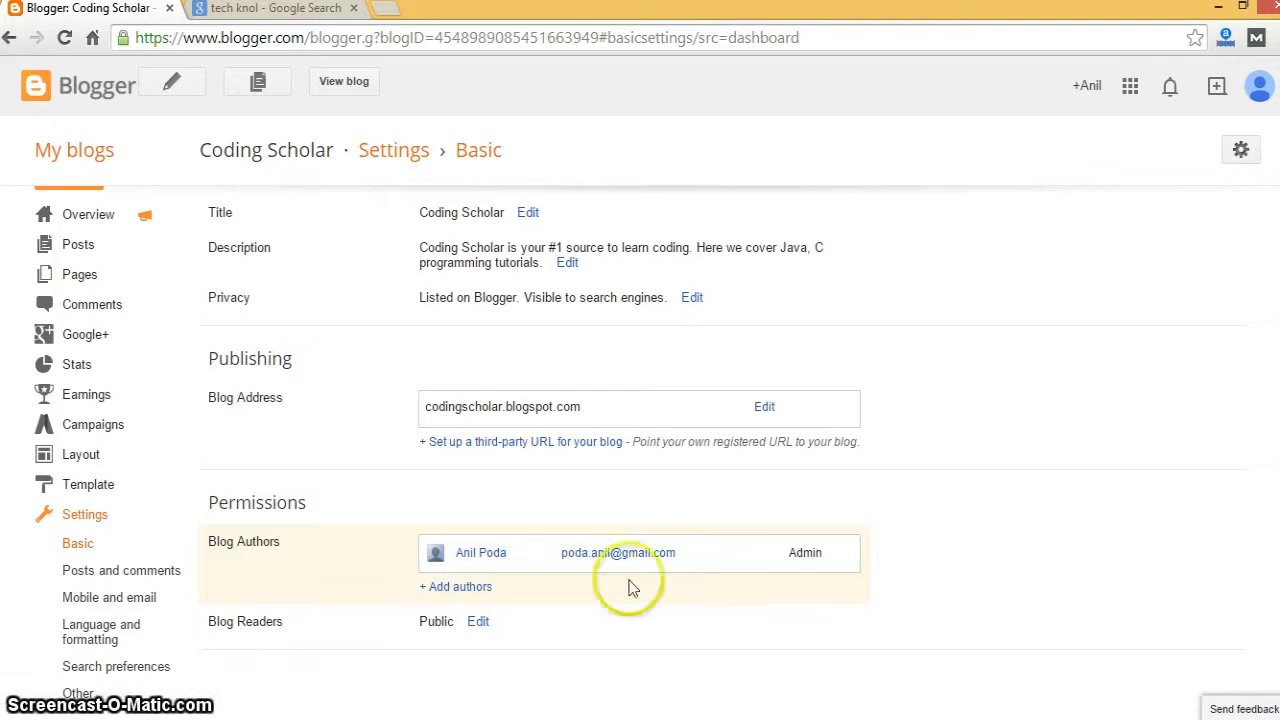
- Open Add authors under Permissions and enter the new author's e-mail address
left_click(446, 587)
left_click(551, 644)
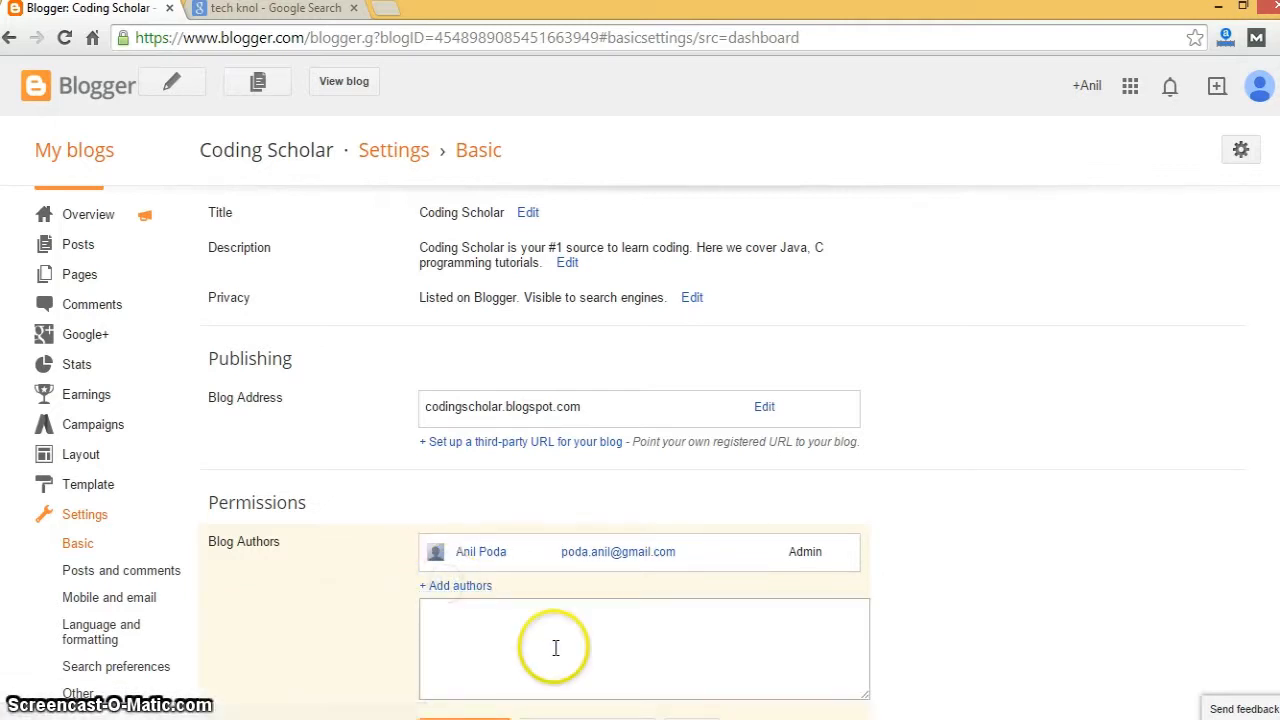
scroll(1143, 614, "down", 1)
left_click(630, 562)
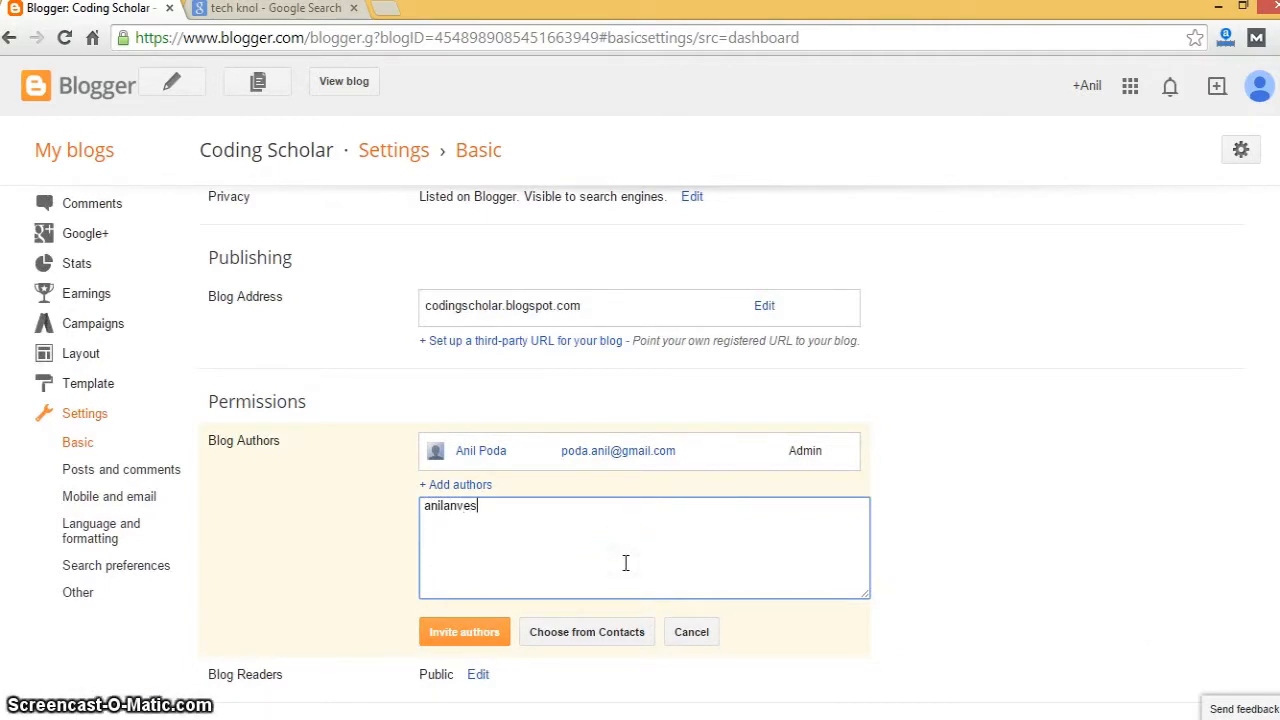
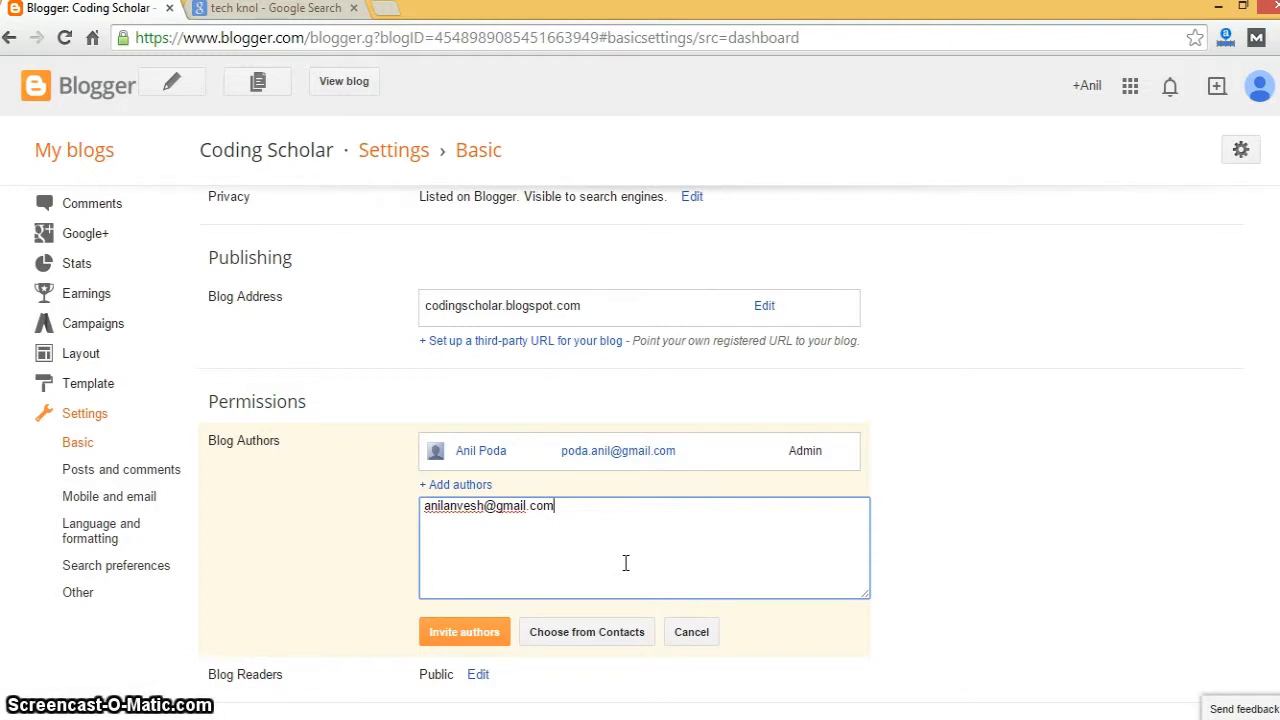
left_click(815, 451)
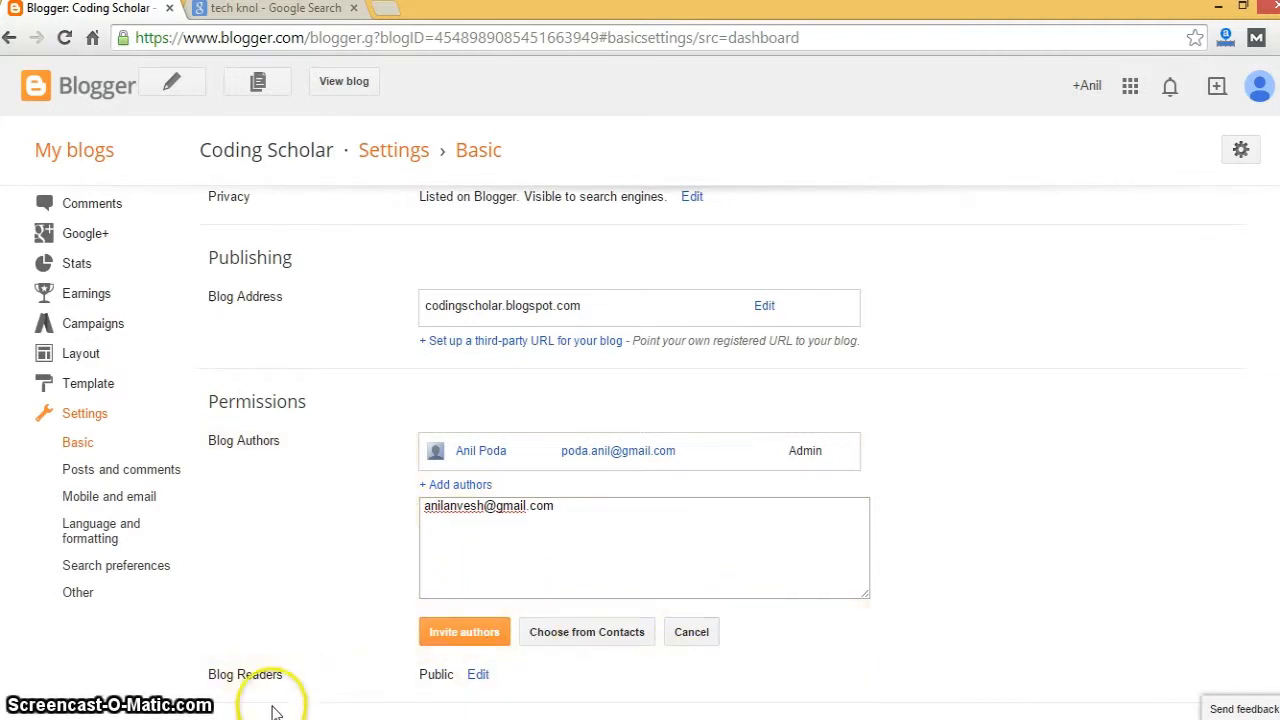
- Review the Blog Readers options and cancel, leaving the blog Public
left_click(479, 675)
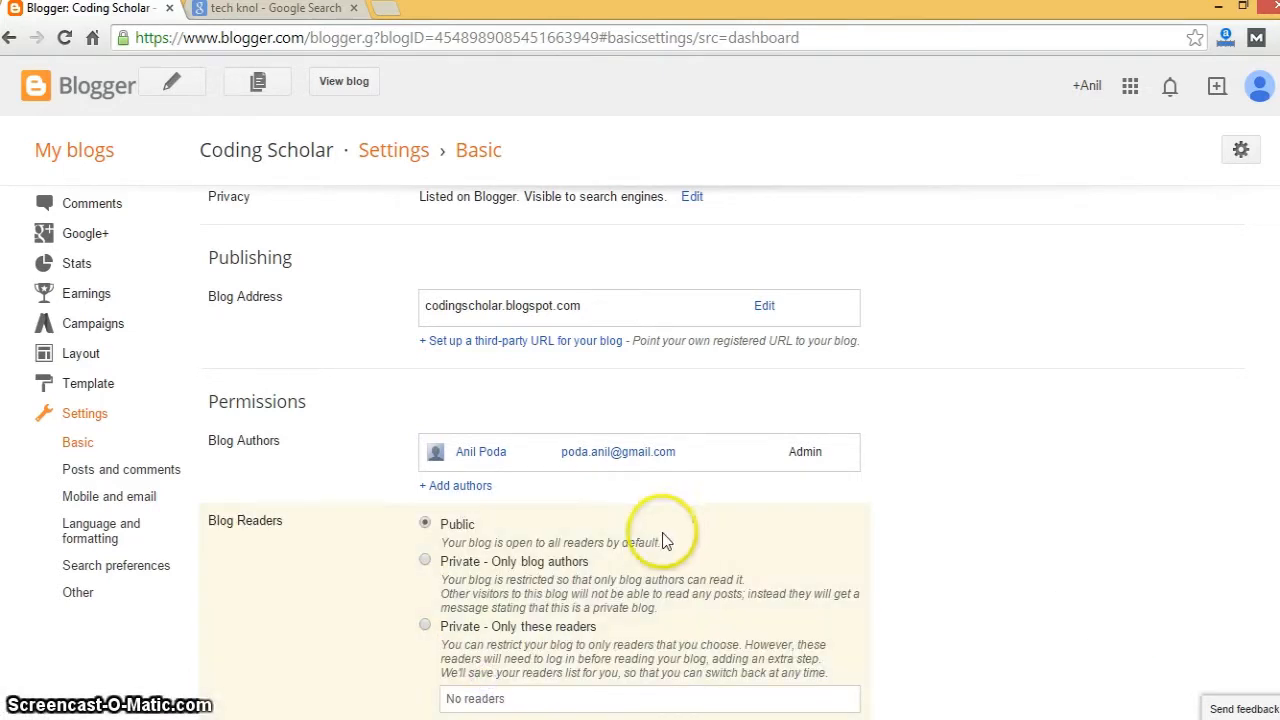
left_click(1080, 607)
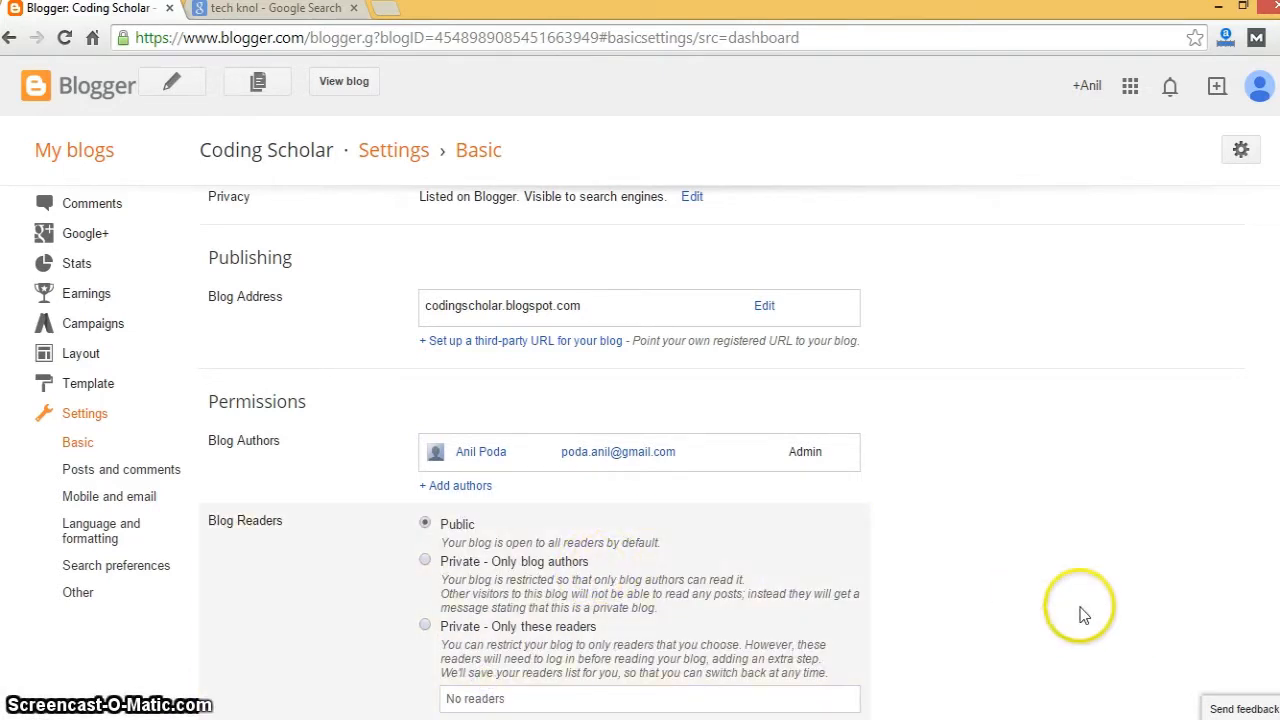
scroll(1080, 607, "down", 1)
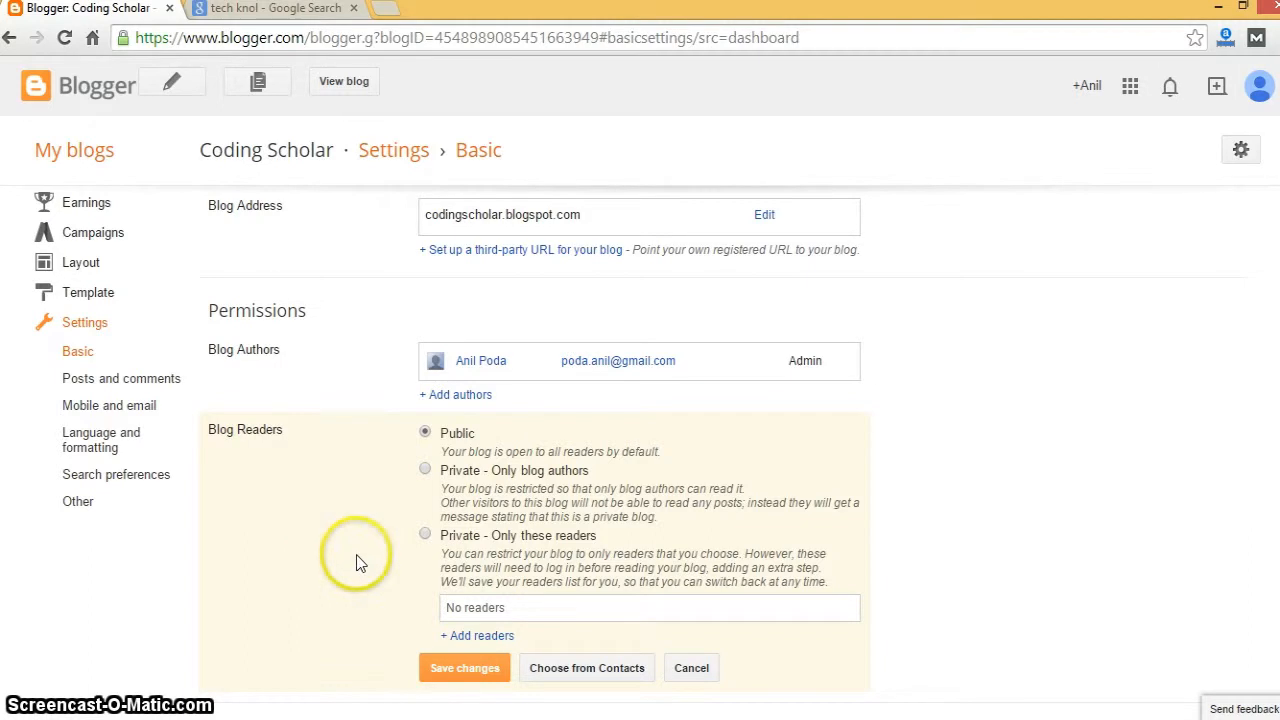
left_click(513, 612)
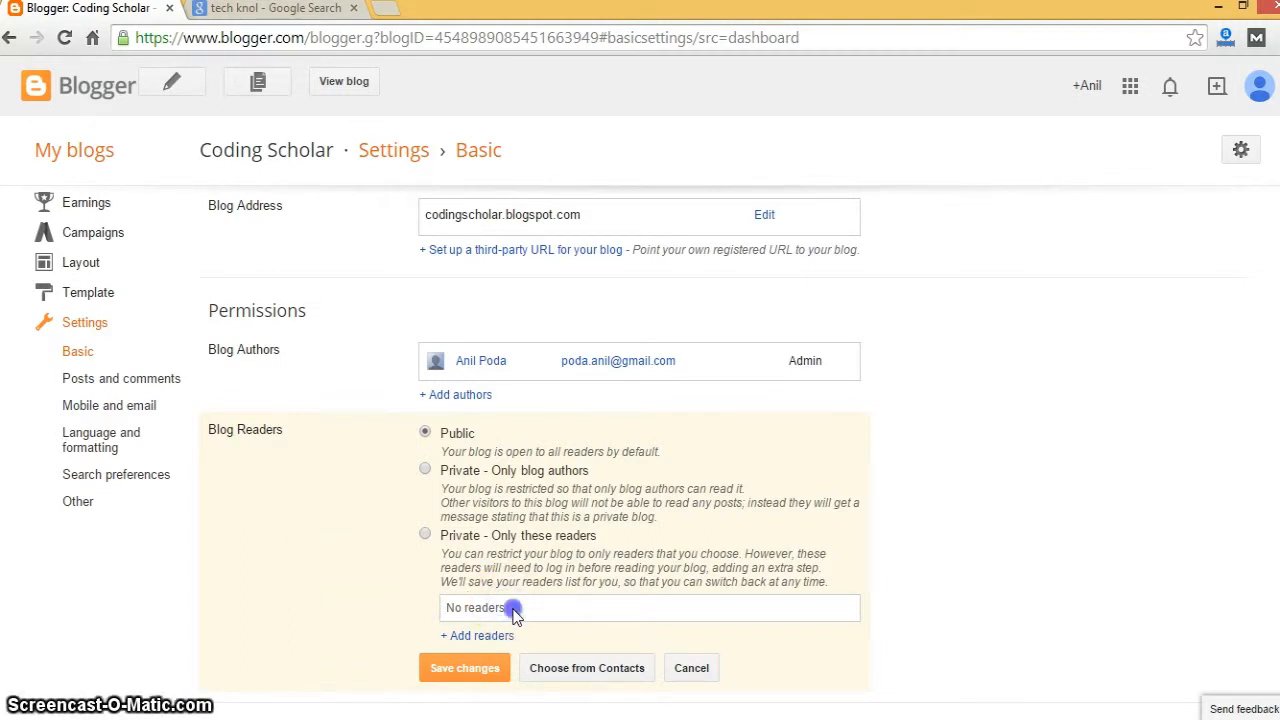
left_click(691, 668)
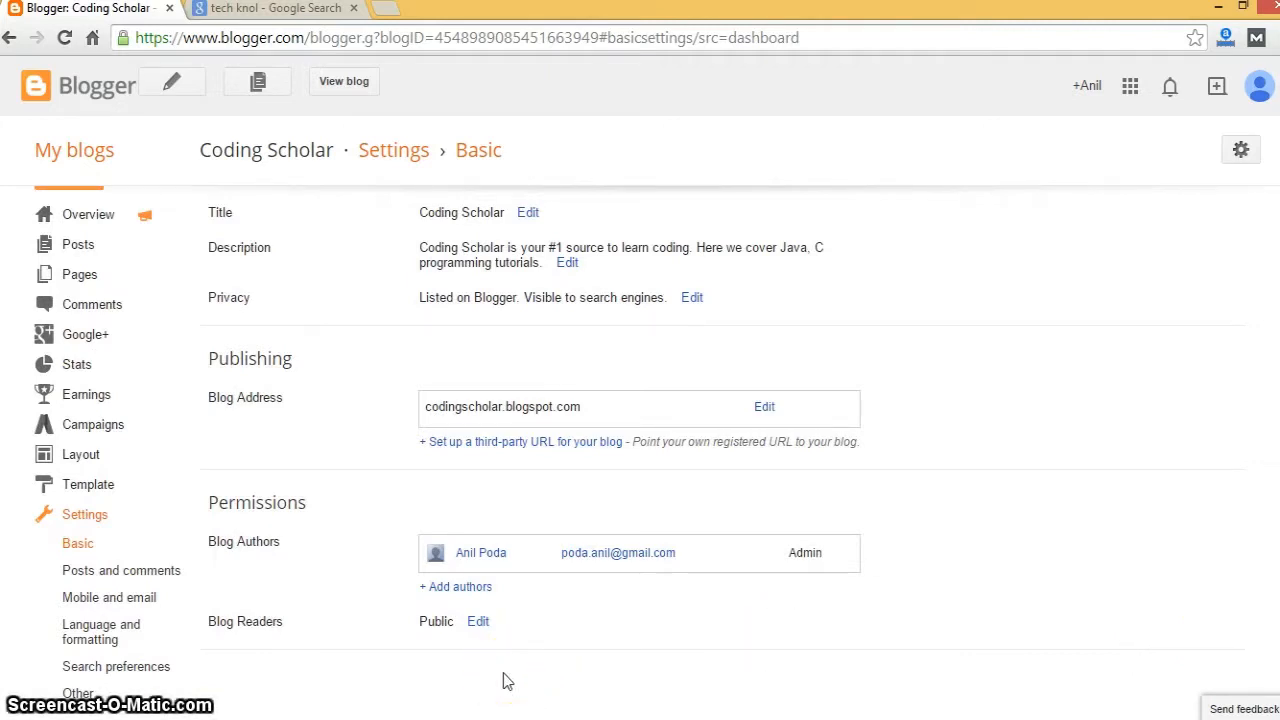
- In Posts and comments, set the main page's 'Show at most' count to 5 posts
left_click(119, 578)
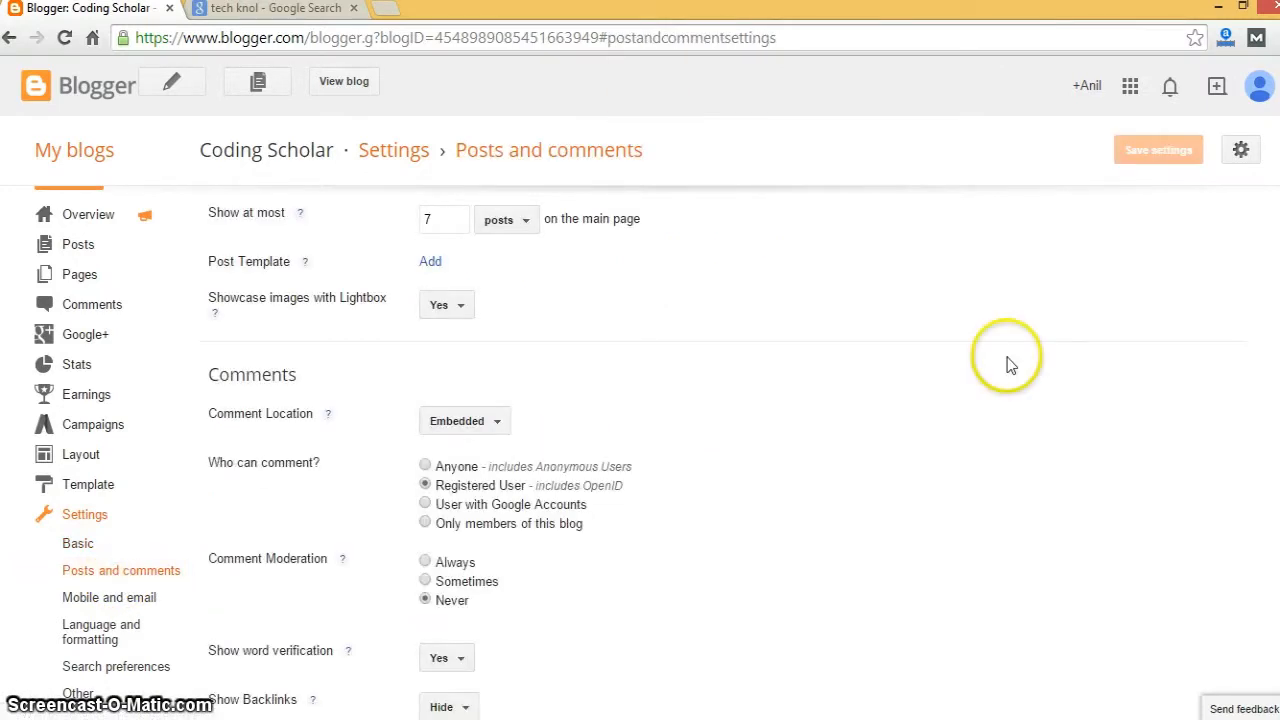
scroll(720, 450, "up", 1)
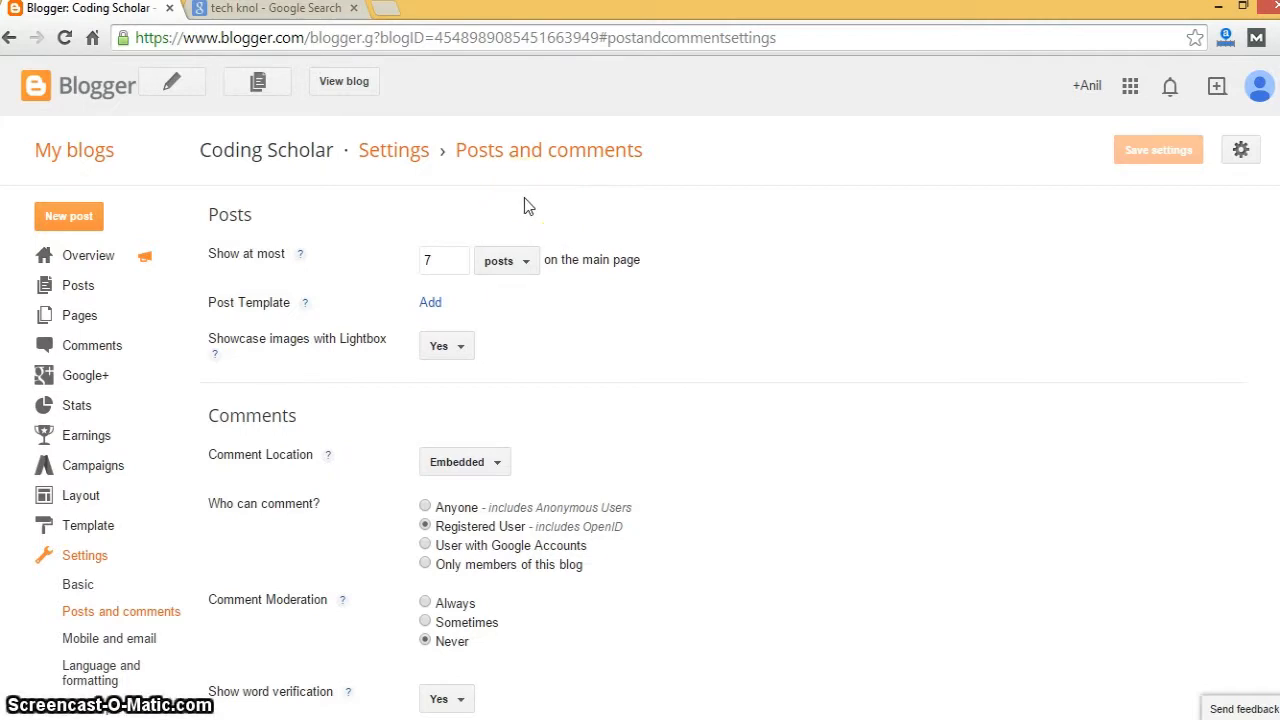
left_click(465, 250)
key("BackSpace")
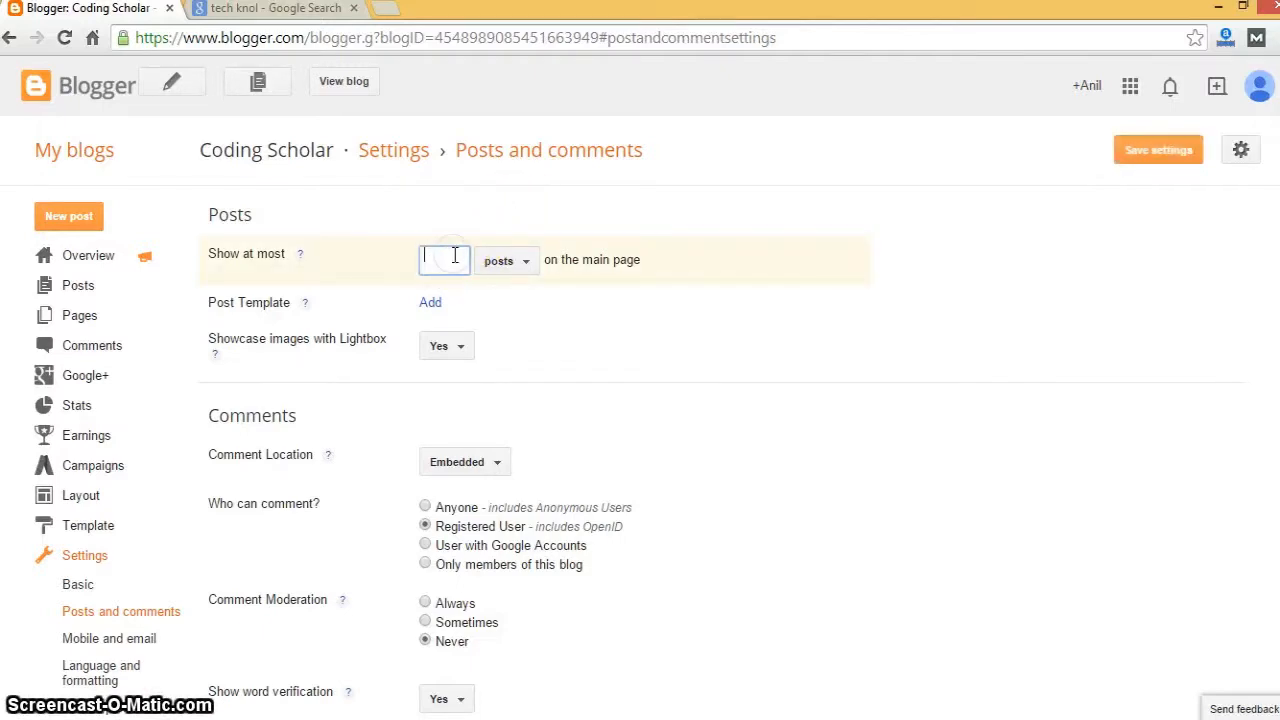
type("5")
left_click(468, 246)
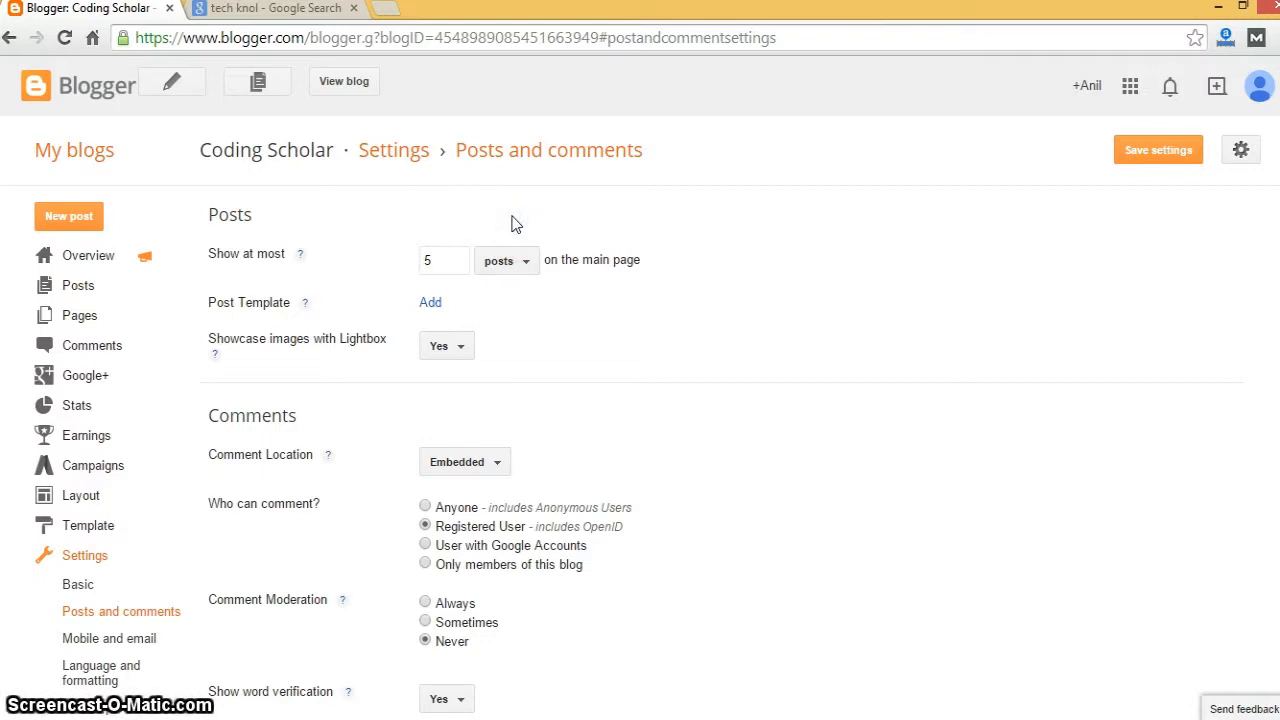
left_click(466, 249)
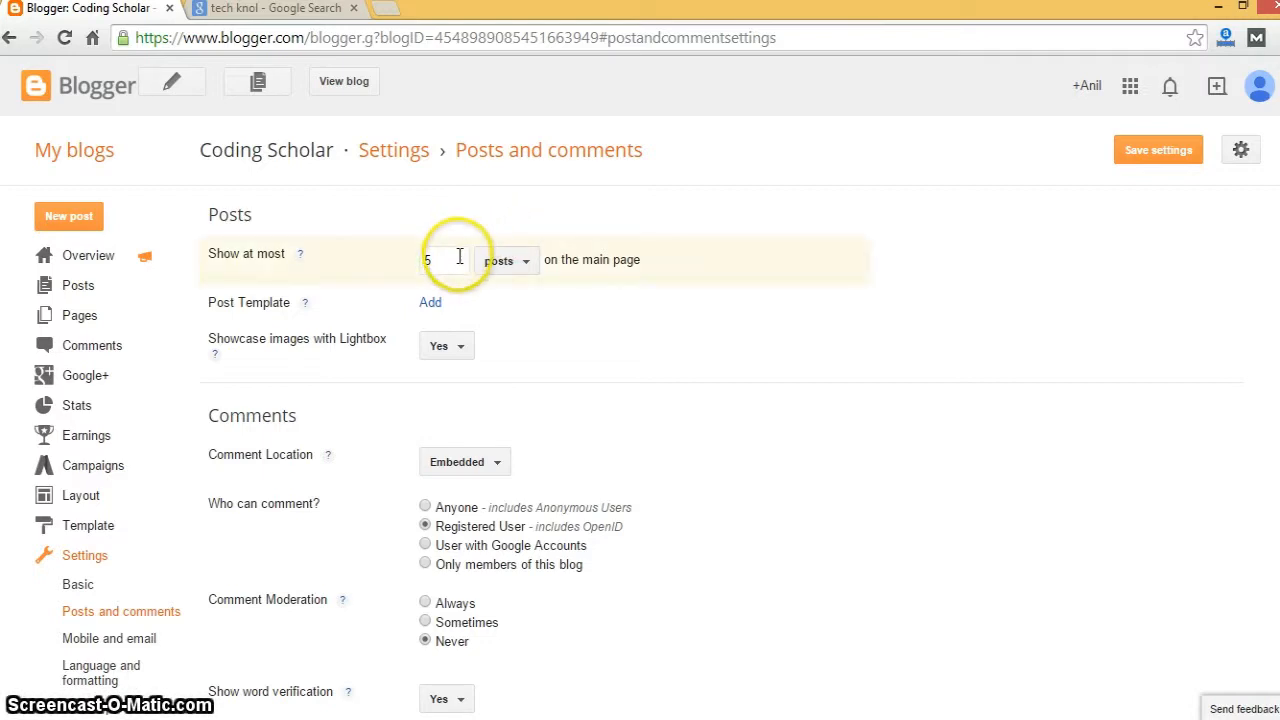
key("BackSpace")
type("10")
left_click(590, 180)
key("BackSpace")
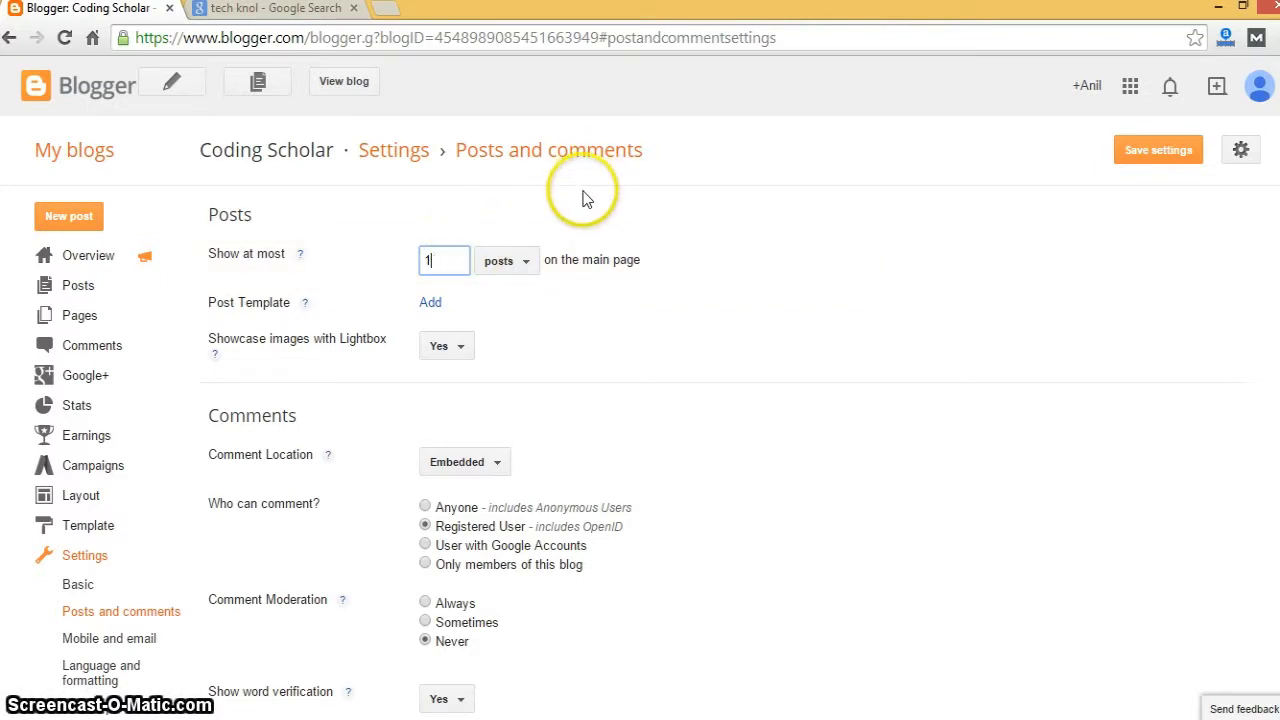
key("BackSpace")
type("5")
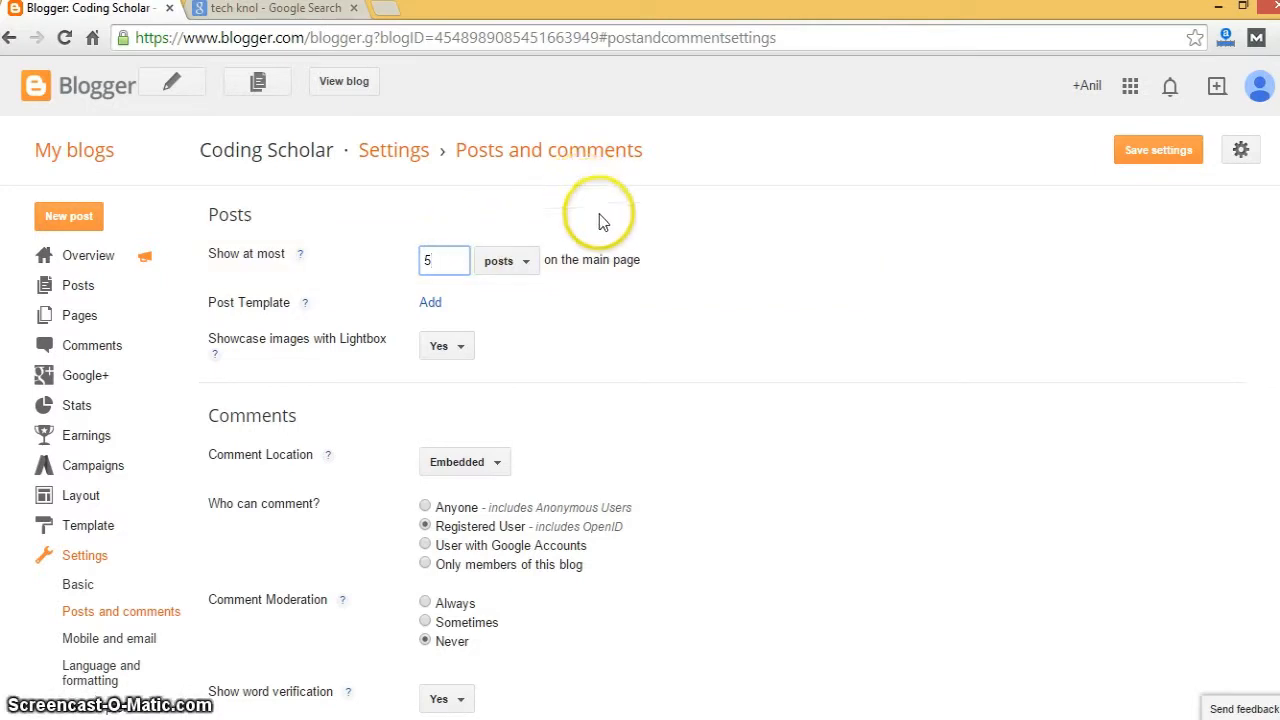
left_click(603, 222)
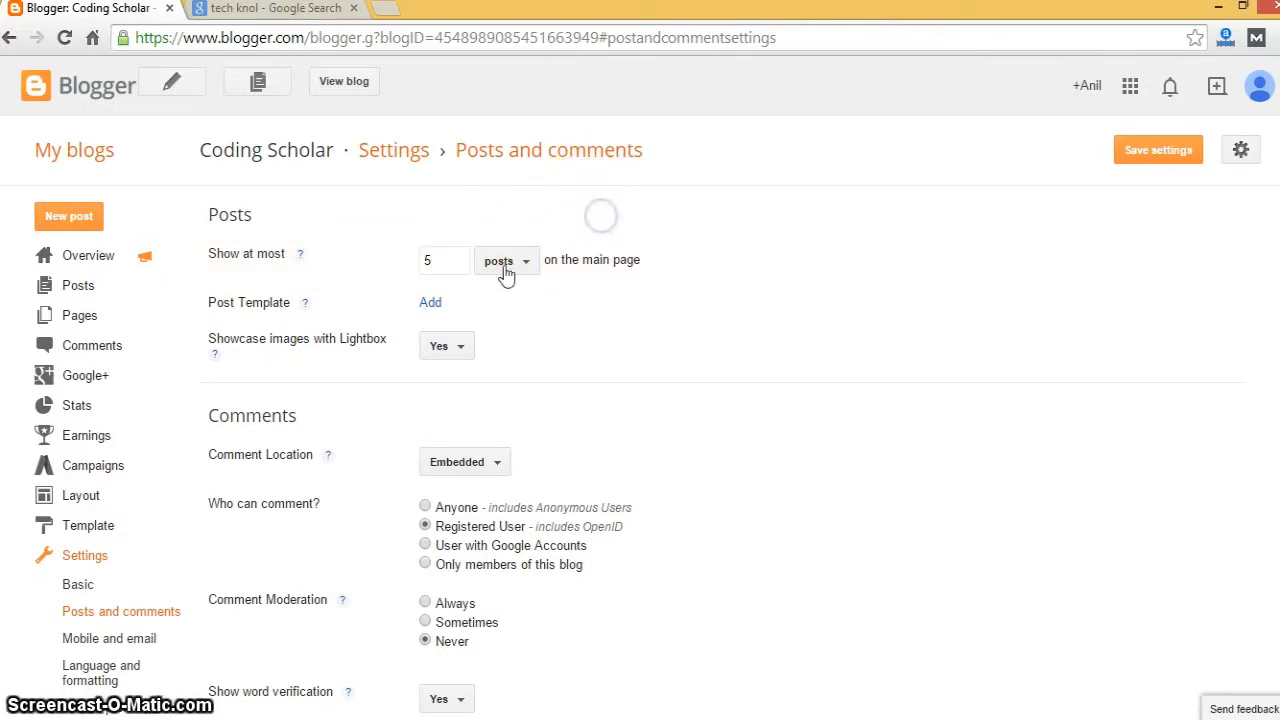
left_click(431, 304)
left_click(491, 338)
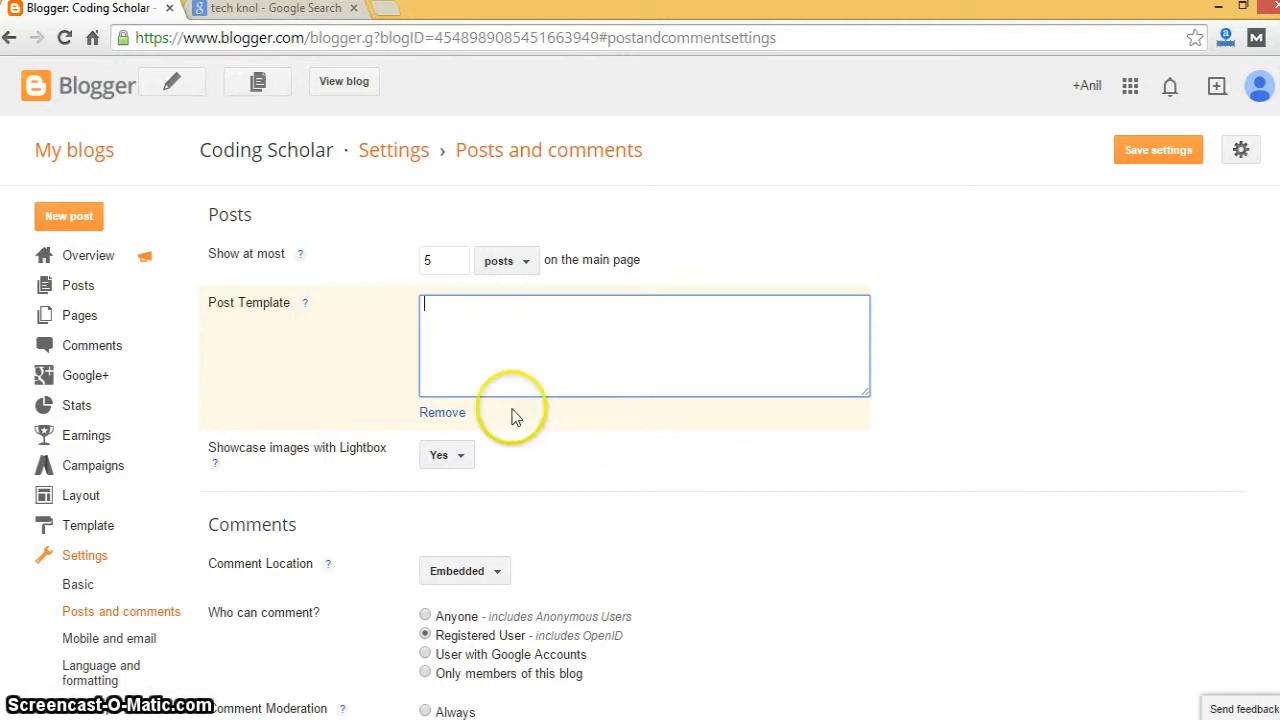
left_click(455, 414)
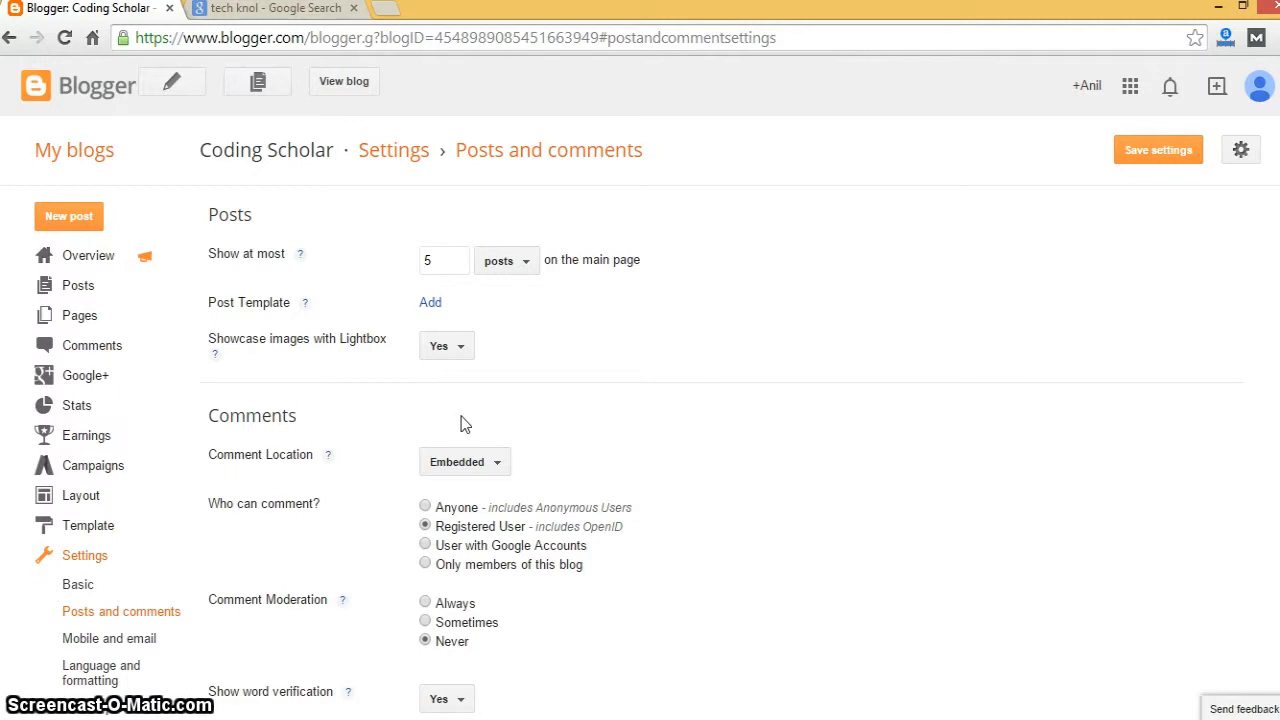
- Review Lightbox, comment location and commenter options, keeping Lightbox on Yes and Registered User commenting
left_click(449, 347)
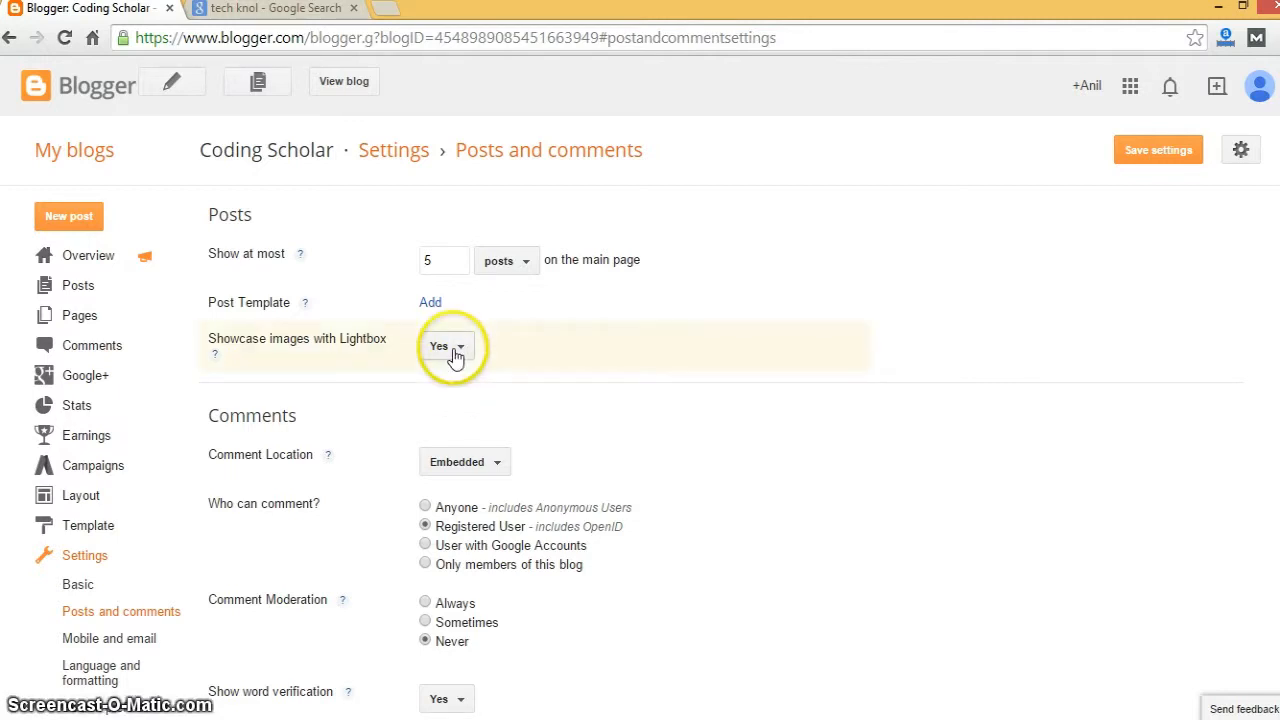
left_click(362, 388)
scroll(363, 388, "down", 2)
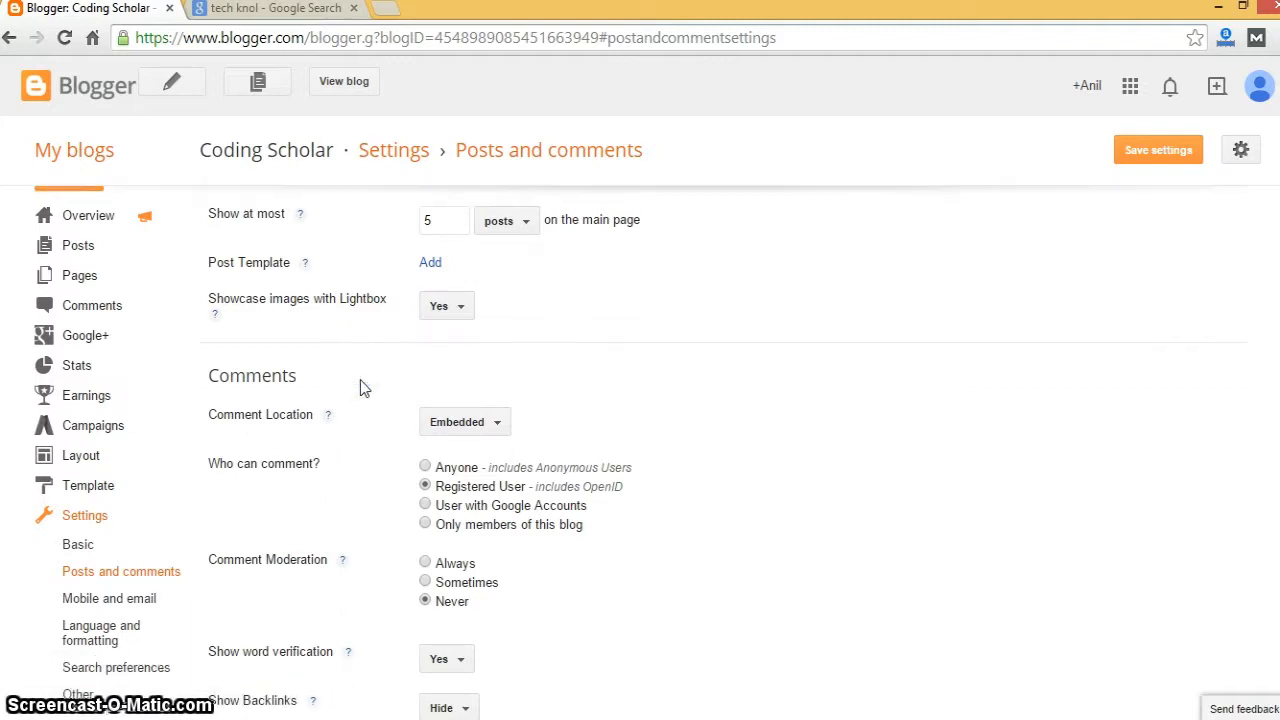
left_click(462, 349)
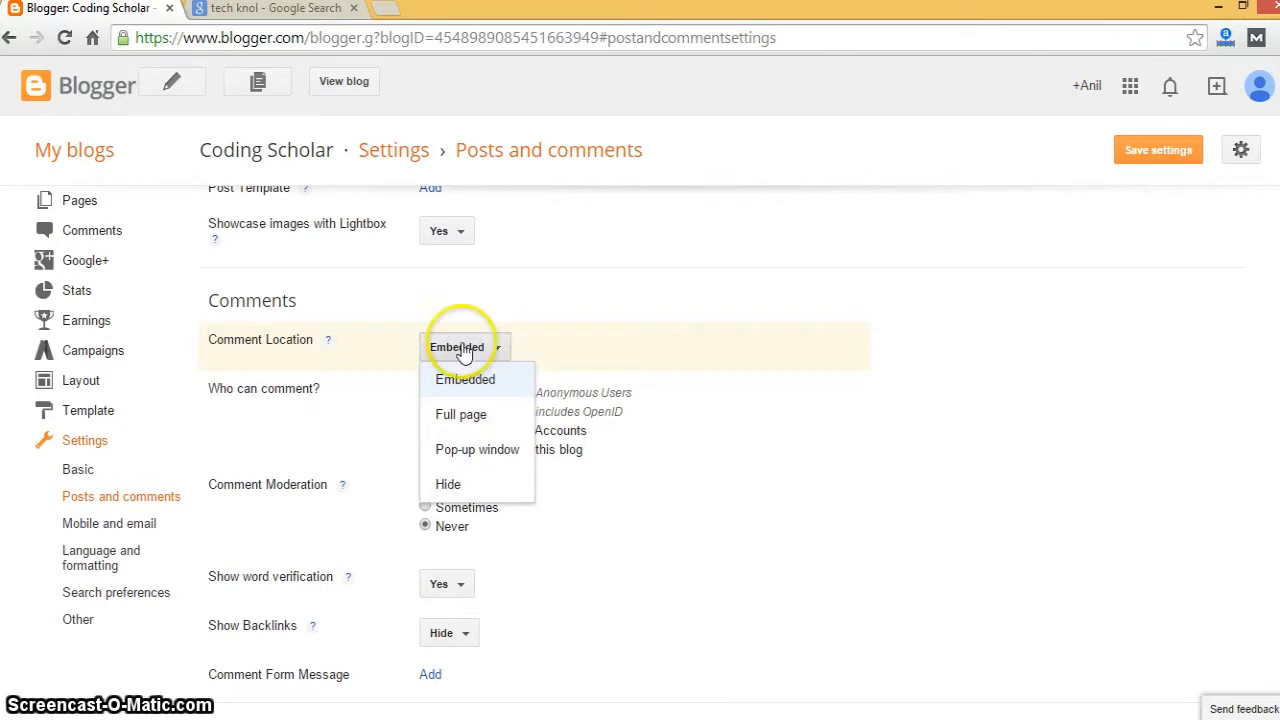
left_click(429, 298)
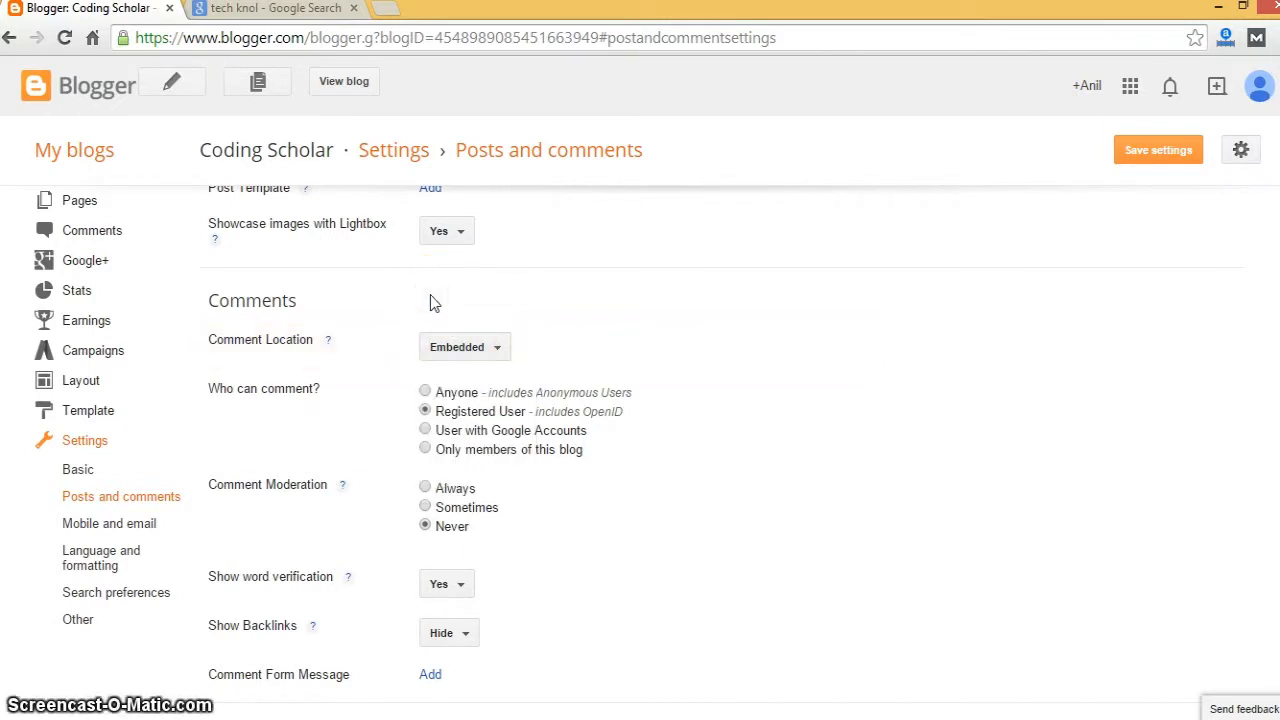
left_click(425, 396)
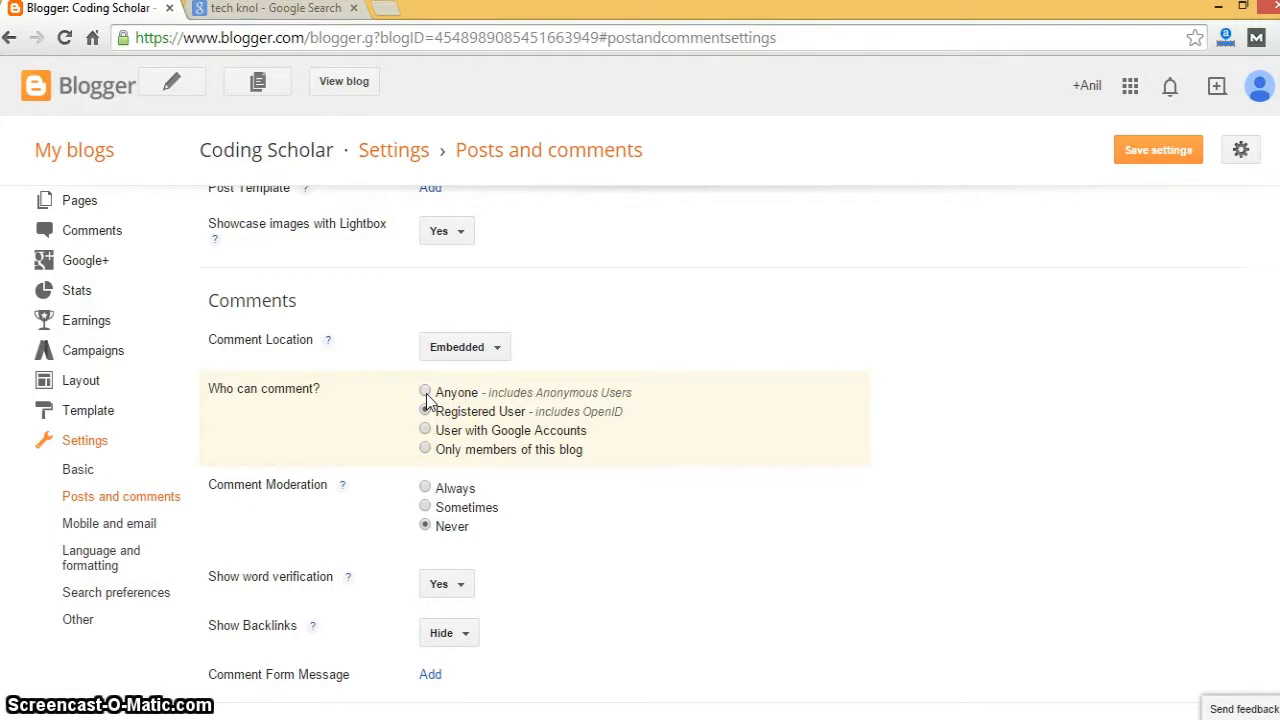
left_click(392, 415)
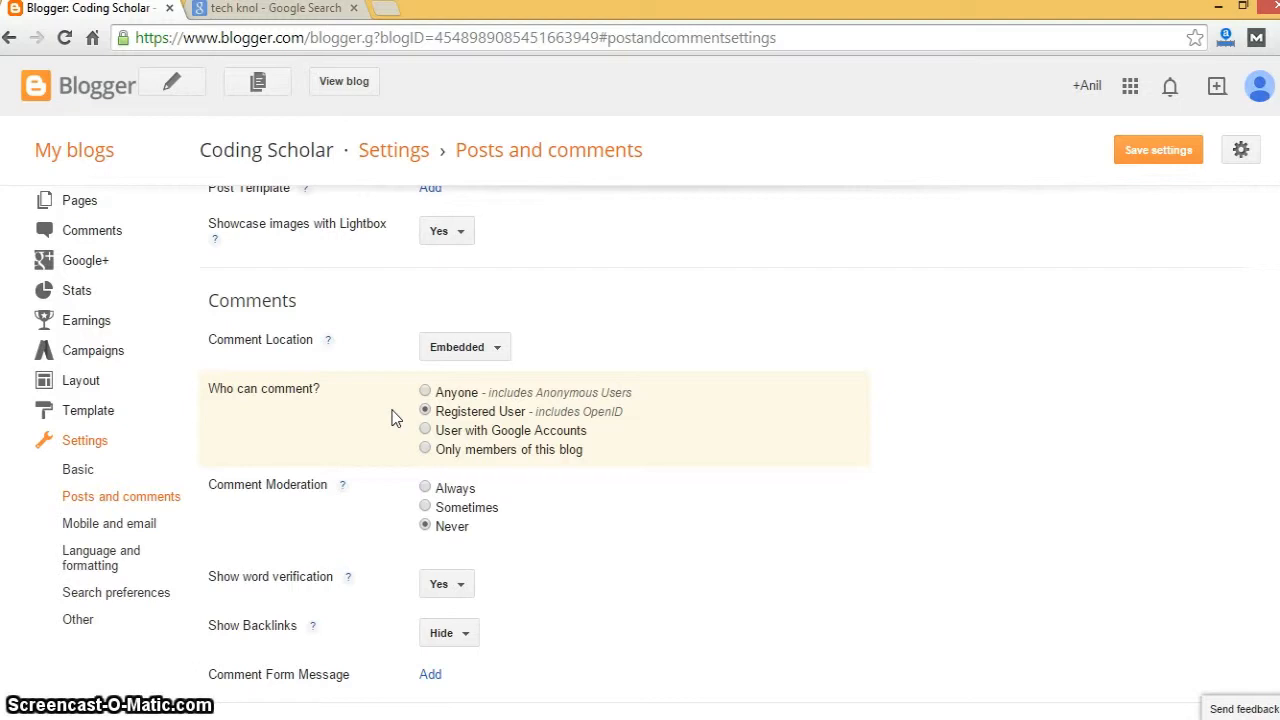
left_click(424, 411)
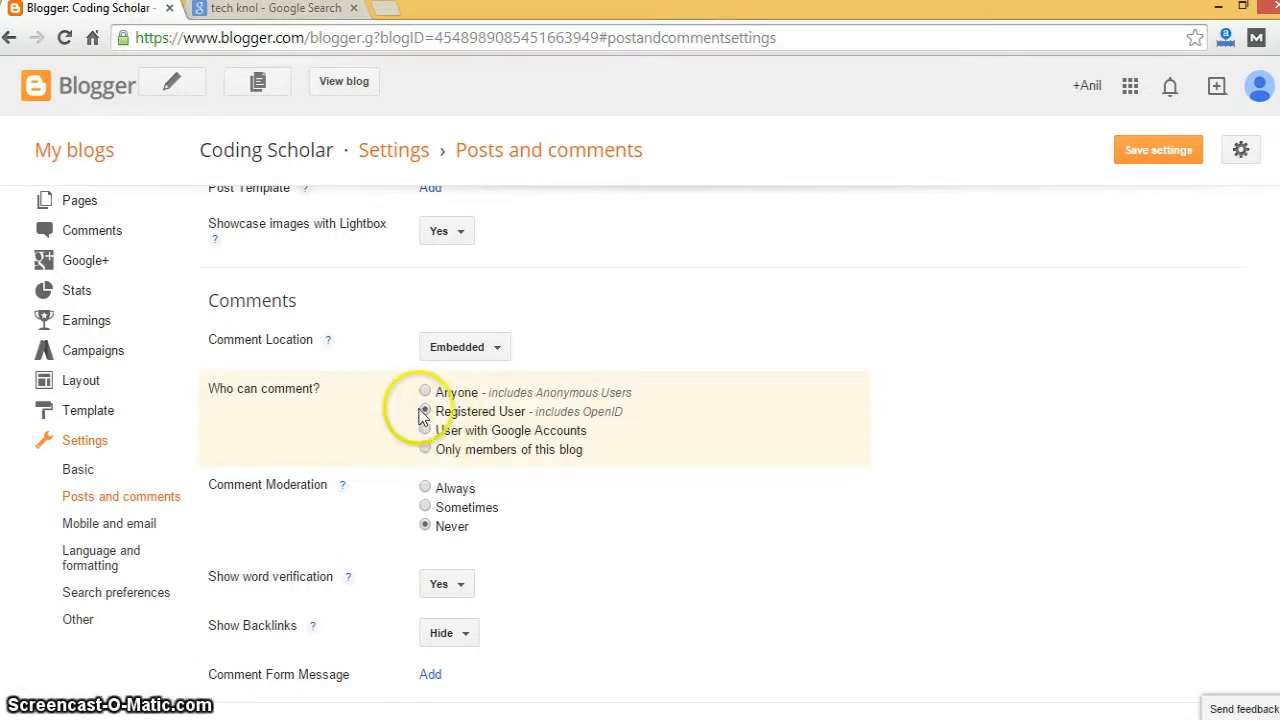
- Set Comment Moderation to Always, leaving word verification on Yes and backlinks hidden
left_click(377, 528)
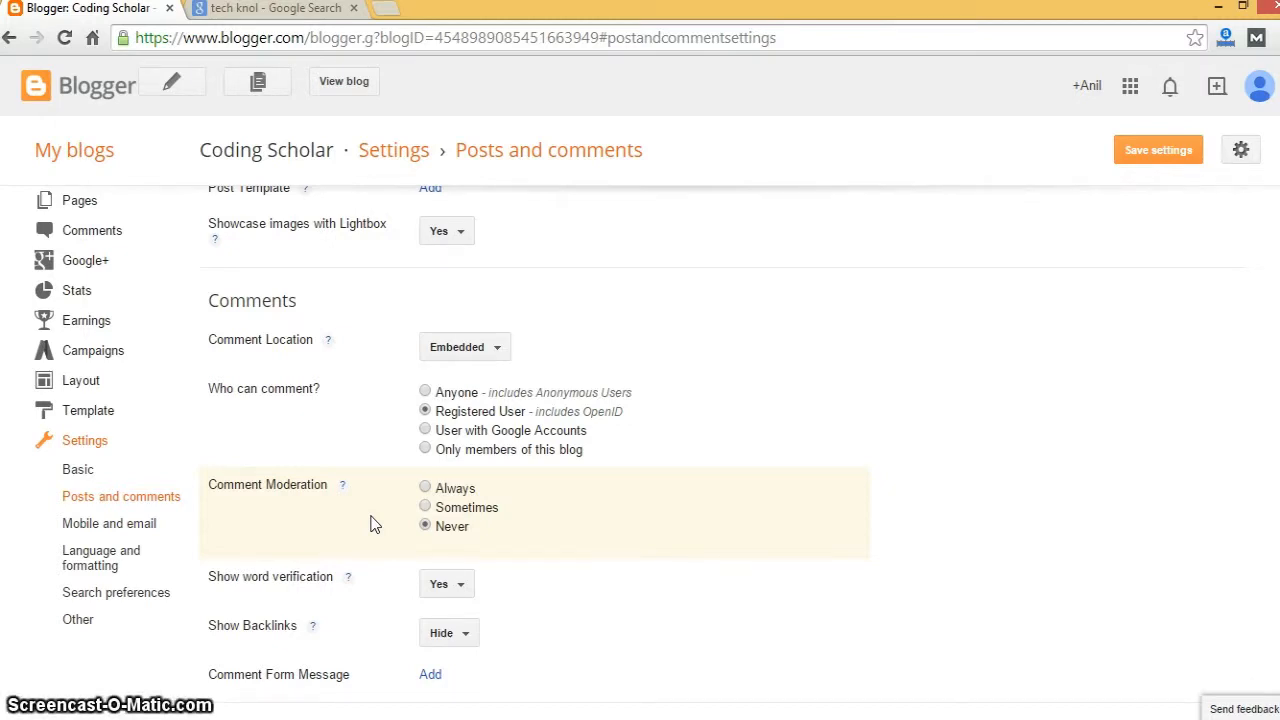
left_click(425, 487)
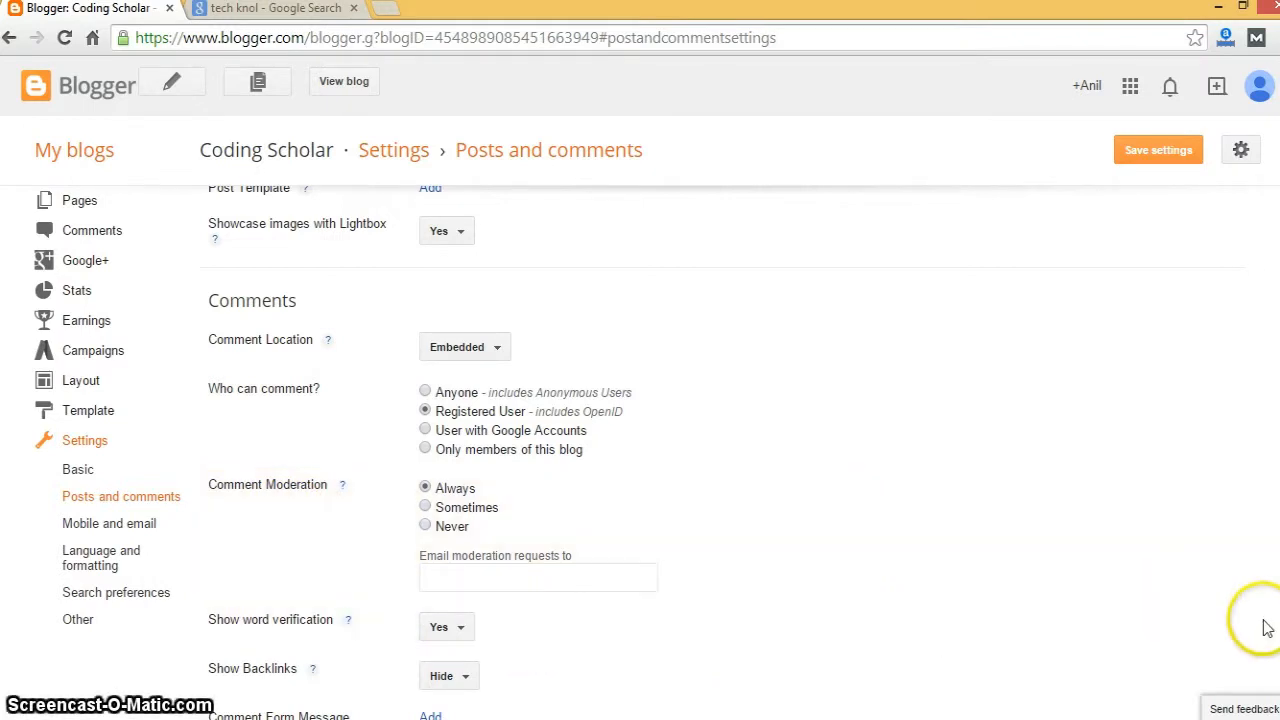
scroll(743, 586, "down", 1)
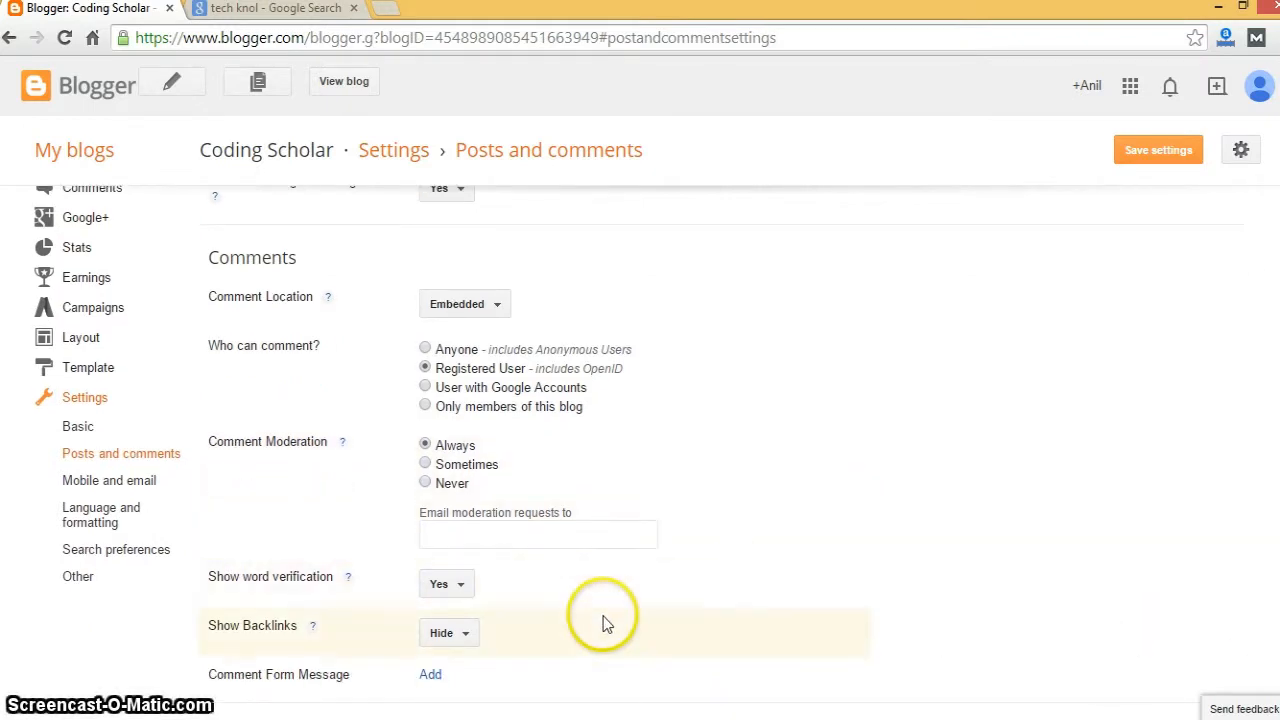
left_click(456, 588)
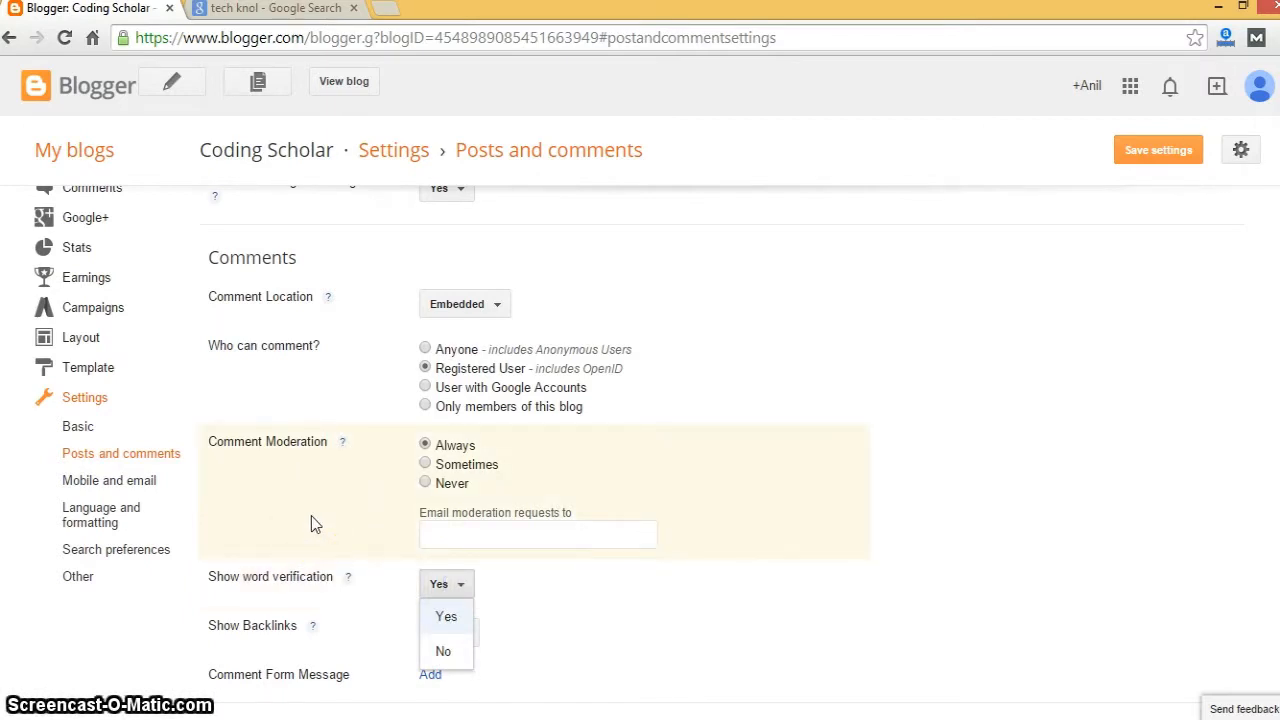
left_click(118, 650)
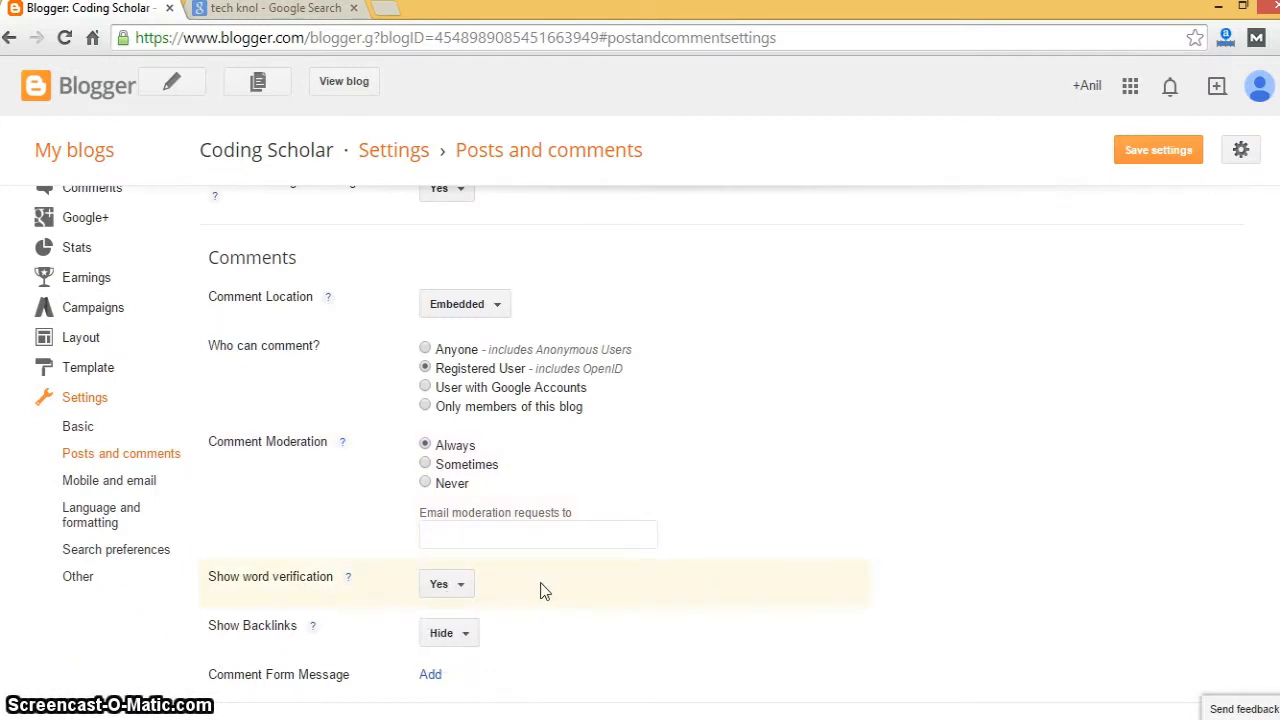
left_click(455, 640)
left_click(575, 640)
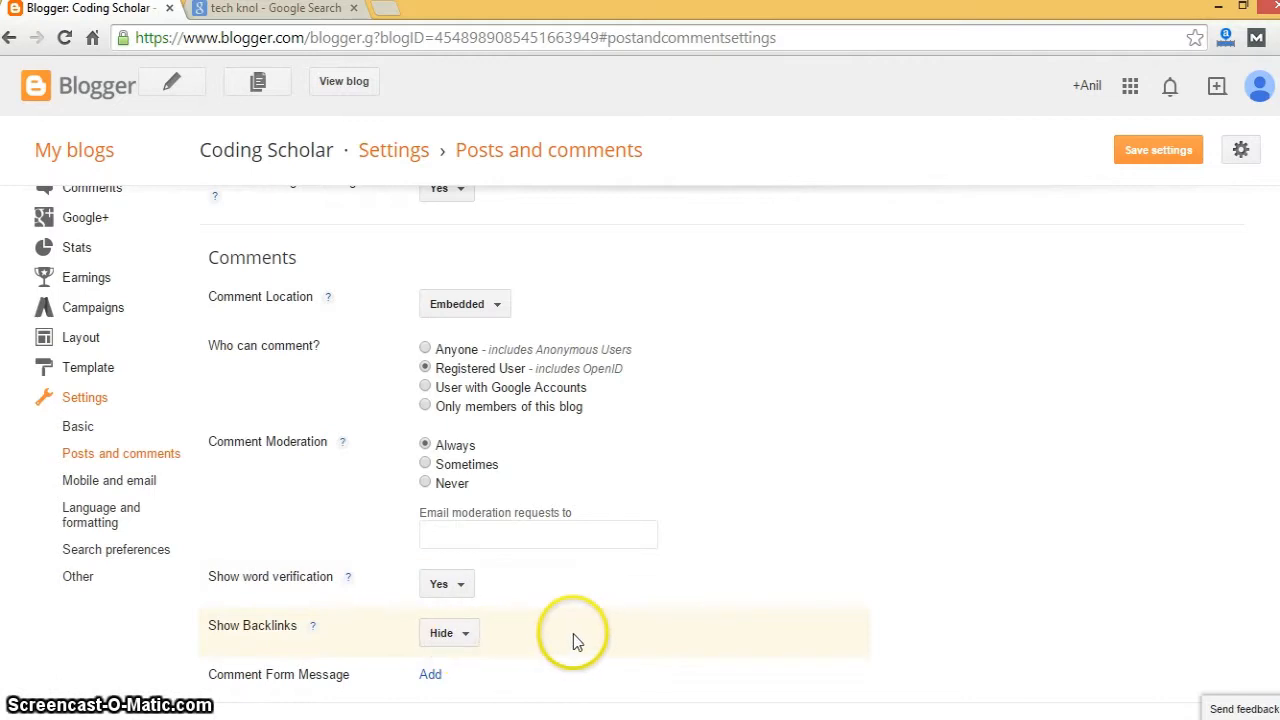
- Stay on the page at the unsaved-changes prompt and save the Posts and comments settings
left_click(121, 484)
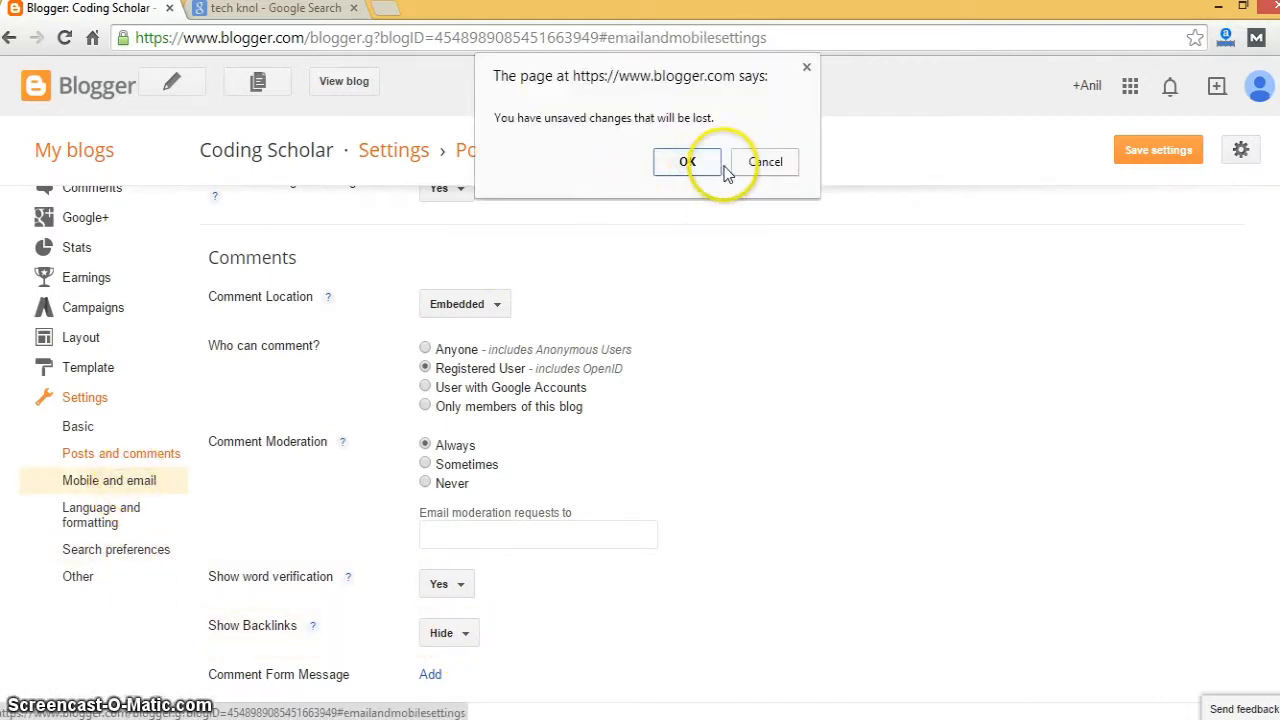
left_click(768, 162)
left_click(1125, 152)
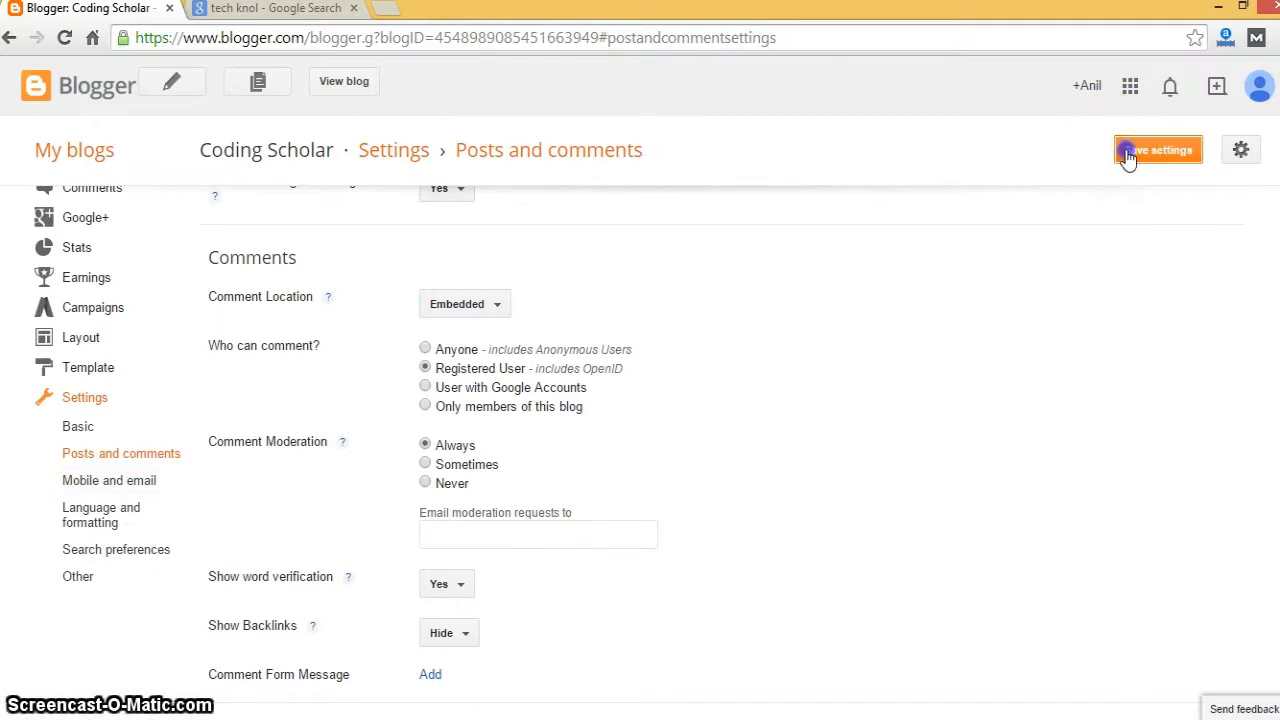
left_click(154, 483)
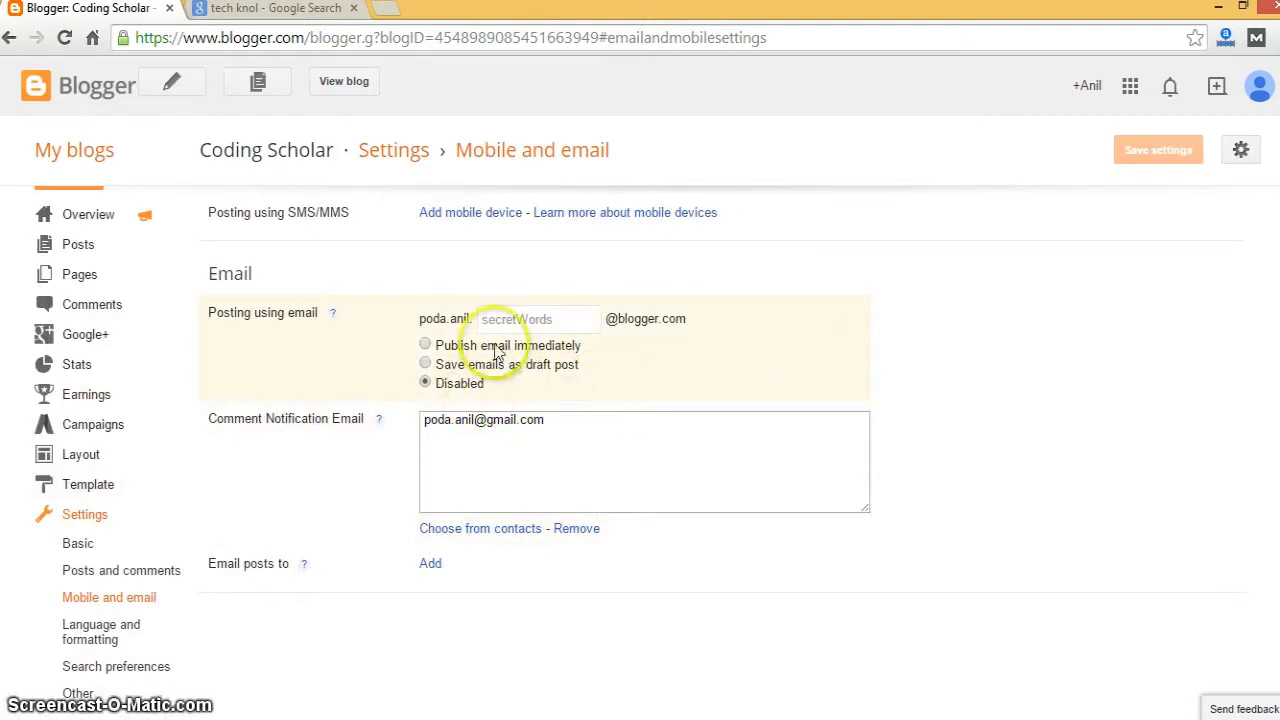
- Set email posting to 'Publish email immediately' and try saving, which fails without a secret word
left_click(526, 312)
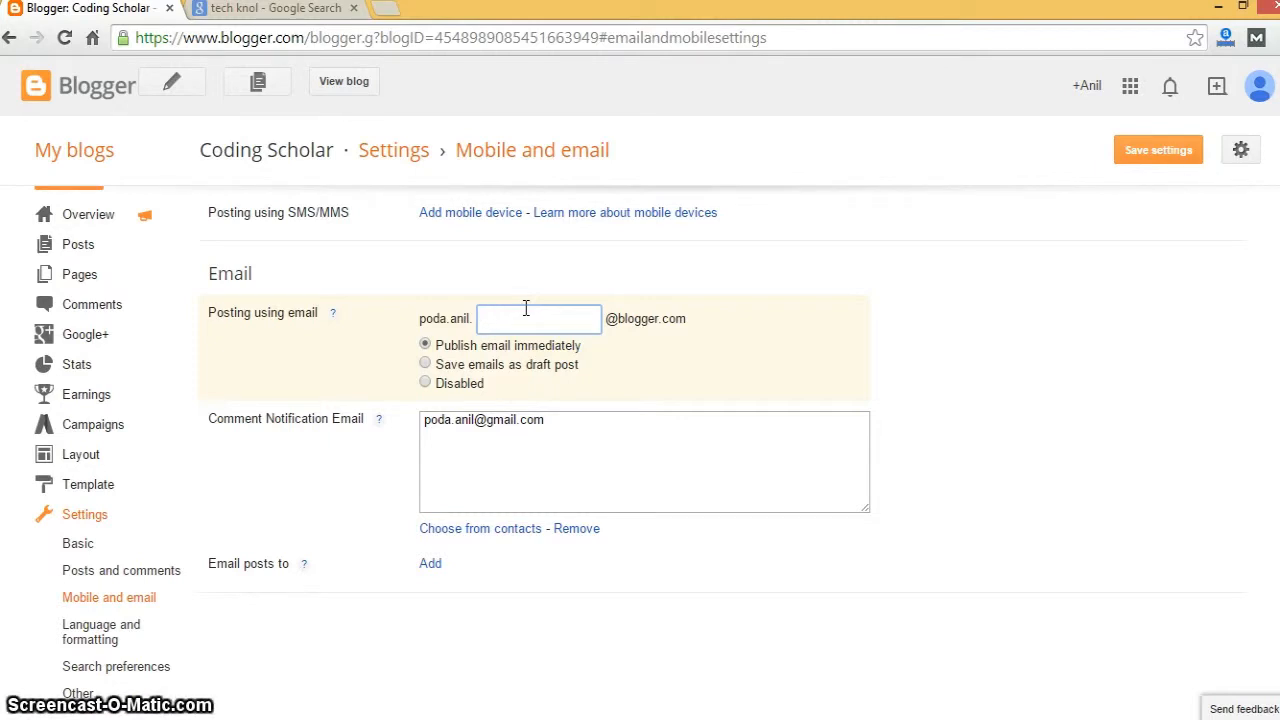
left_click(506, 425)
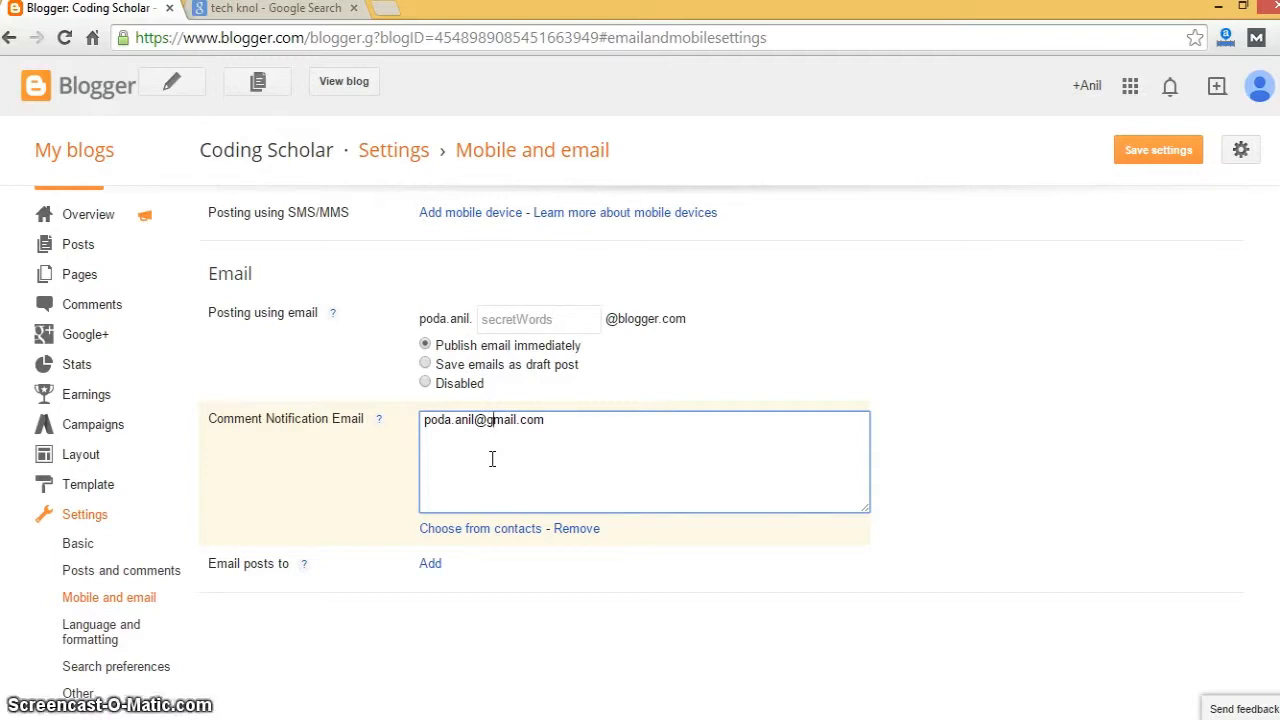
left_click(83, 630)
left_click(760, 162)
left_click(1137, 157)
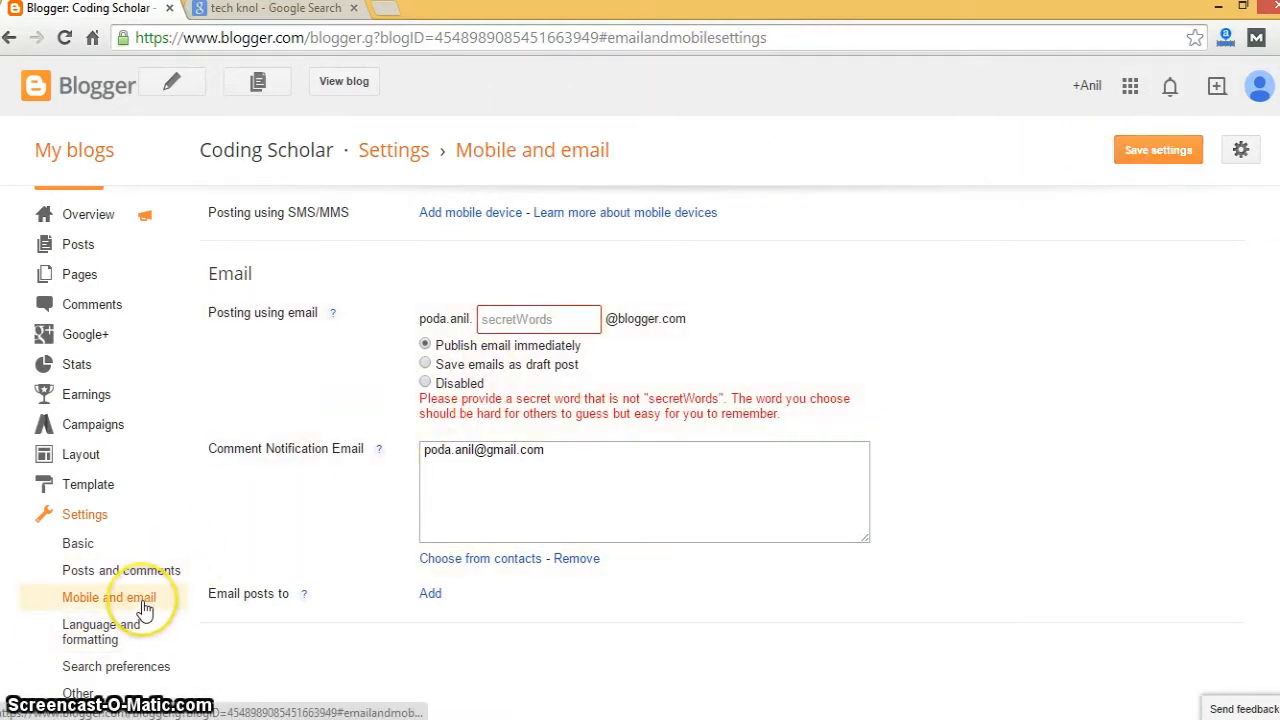
left_click(118, 632)
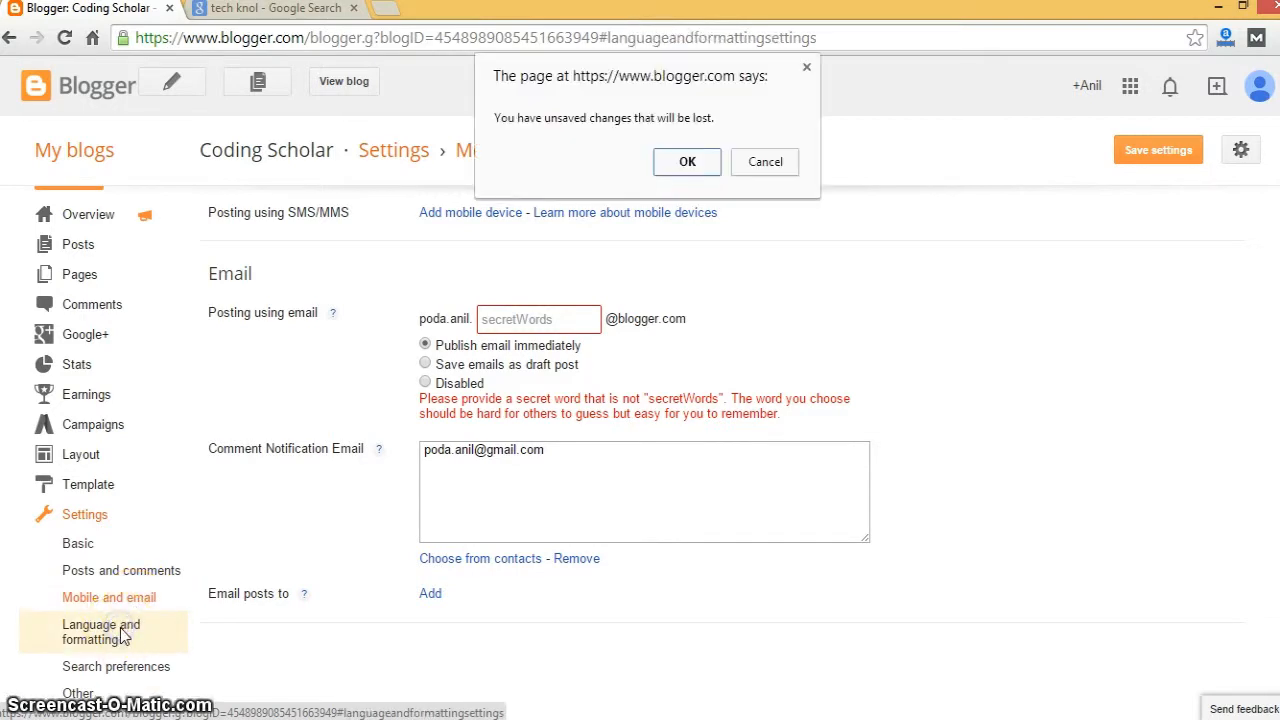
- Discard the email changes and set the time zone to (GMT+05:30) India Standard Time
left_click(687, 164)
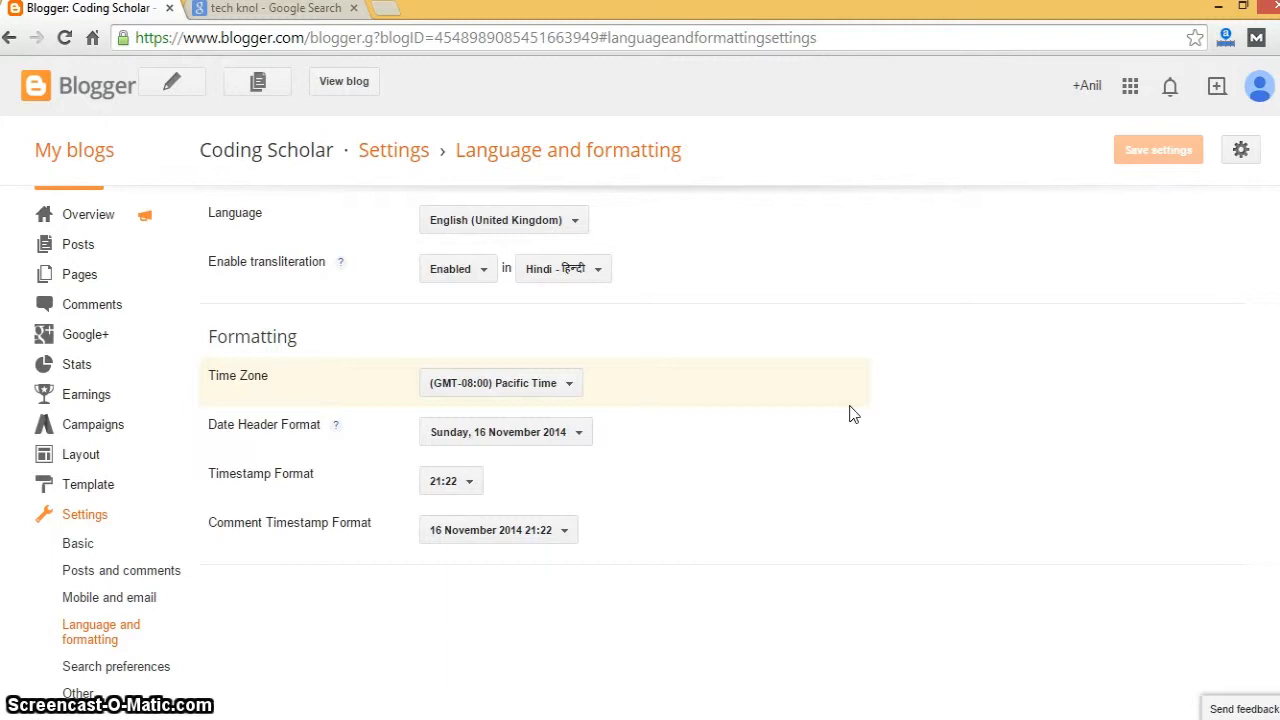
left_click(559, 388)
key("Down")
key("Down")
key("Down")
key("Down")
key("Down")
key("Down")
key("Down")
key("Down")
key("Down")
key("Down")
key("Down")
key("Down")
key("Down")
key("Down")
key("Down")
key("Down")
key("Down")
key("Down")
key("Down")
key("Down")
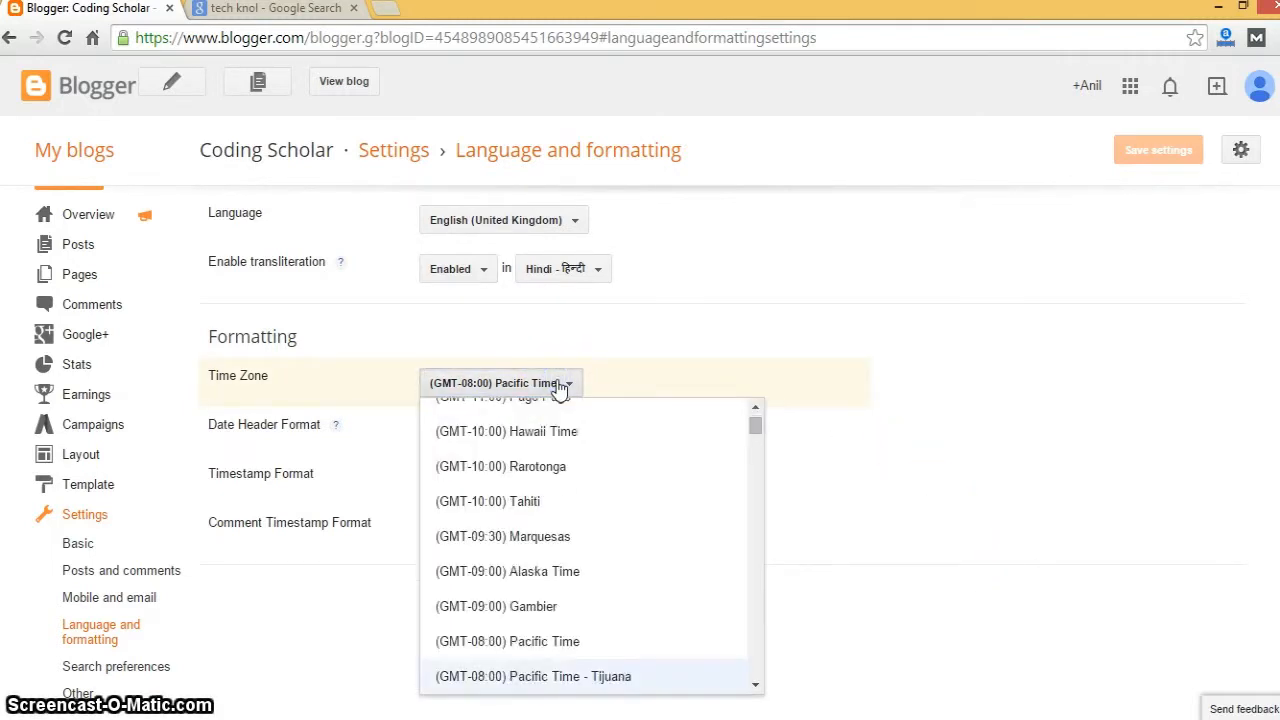
key("Down")
key("Down")
key("Down")
key("Down")
key("Down")
key("Down")
key("Down")
key("Down")
key("Down")
key("Down")
key("Down")
key("Down")
key("Down")
key("Down")
key("Down")
key("Down")
key("Down")
key("Down")
key("Down")
key("Down")
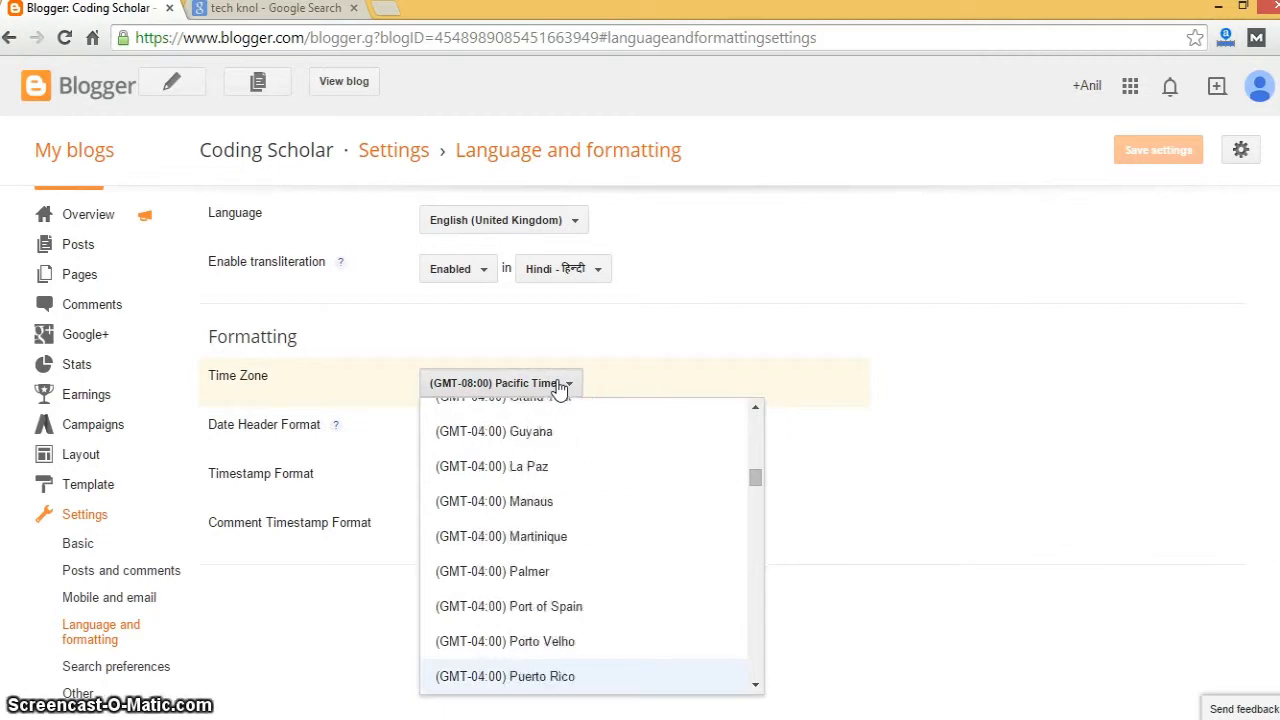
key("Down")
key("Down")
key("Down")
key("Down")
key("Down")
key("Down")
key("Down")
key("Down")
key("Down")
key("Down")
key("Down")
key("Down")
key("Down")
key("Down")
key("Down")
key("Down")
key("Down")
key("Down")
key("Down")
key("Down")
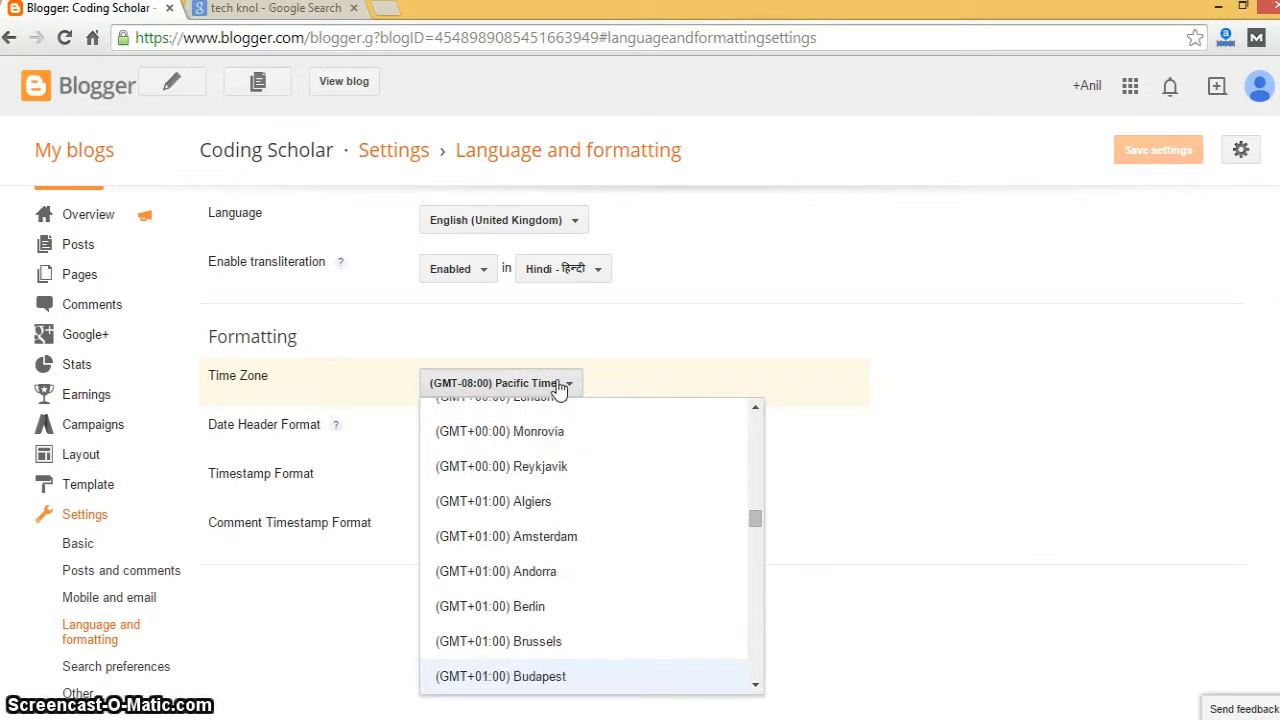
key("Down")
key("Down")
key("Down")
key("Down")
key("Down")
key("Down")
key("Down")
key("Down")
key("Down")
key("Down")
key("Down")
key("Down")
key("Down")
key("Down")
key("Down")
key("Down")
key("Down")
key("Down")
key("Down")
key("Down")
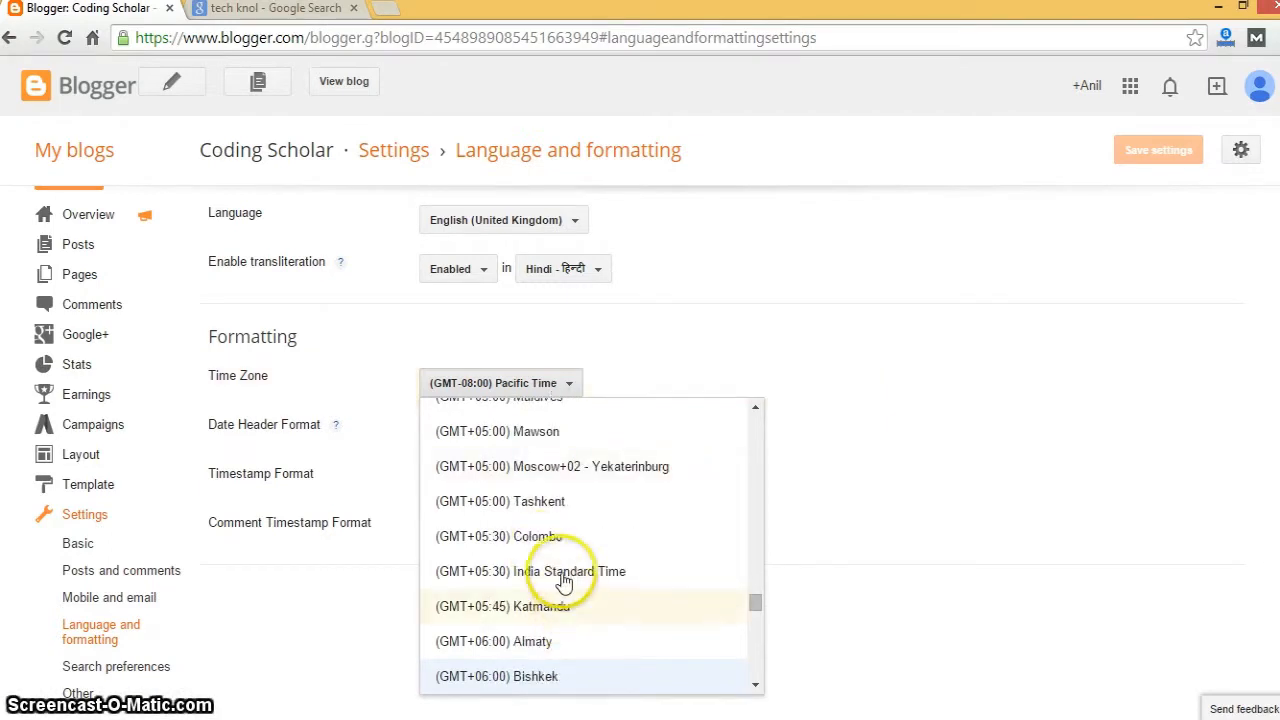
left_click(560, 571)
left_click(385, 594)
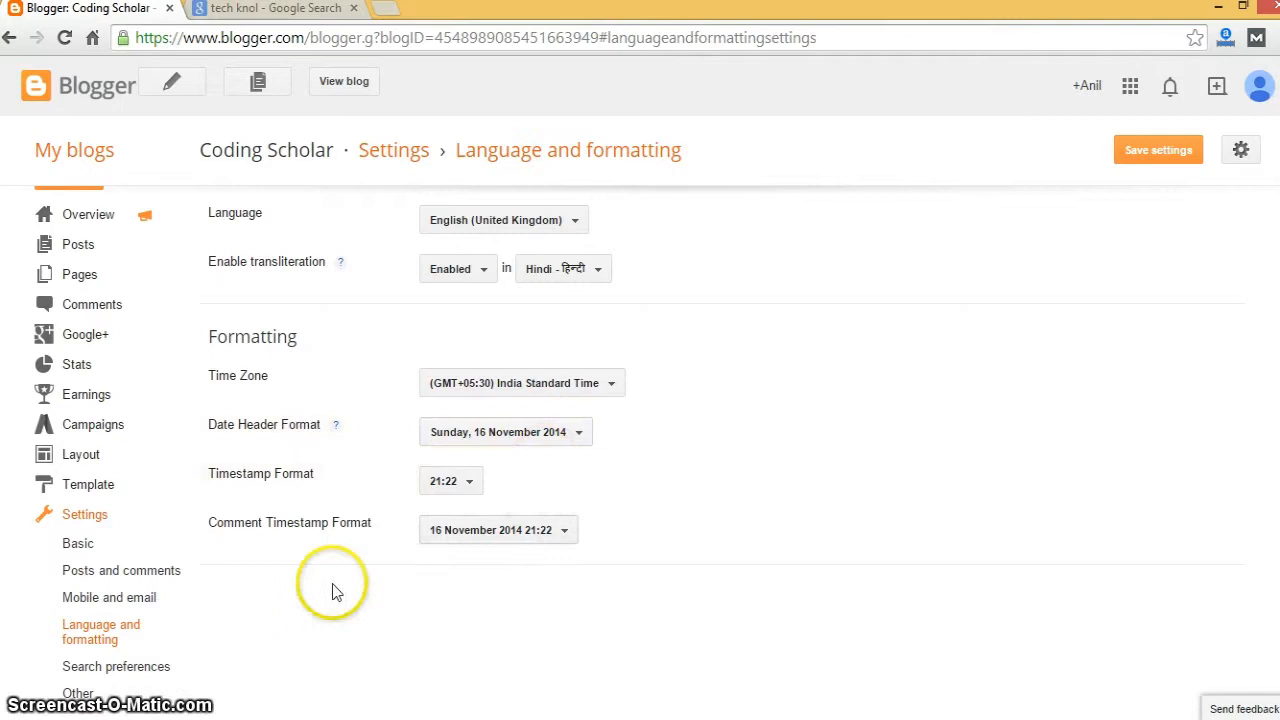
- Choose the '9:22 pm' timestamp format and save the Language and formatting settings
left_click(455, 490)
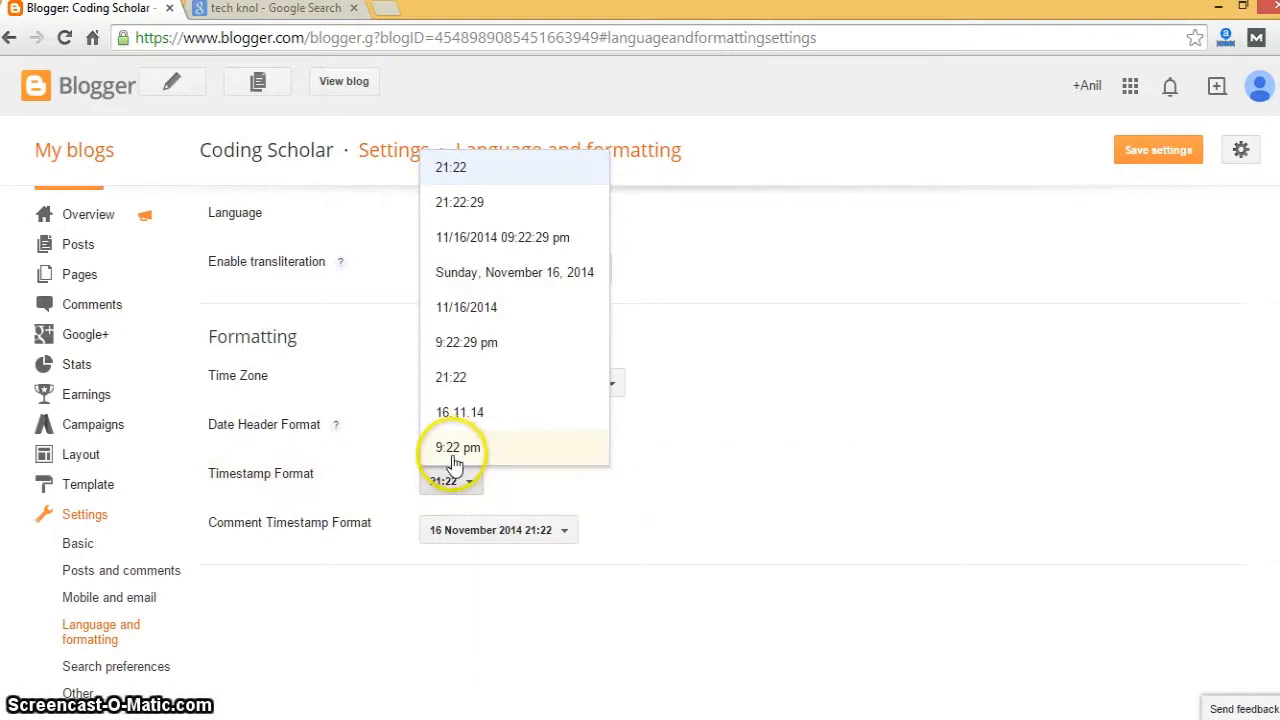
left_click(457, 447)
left_click(378, 615)
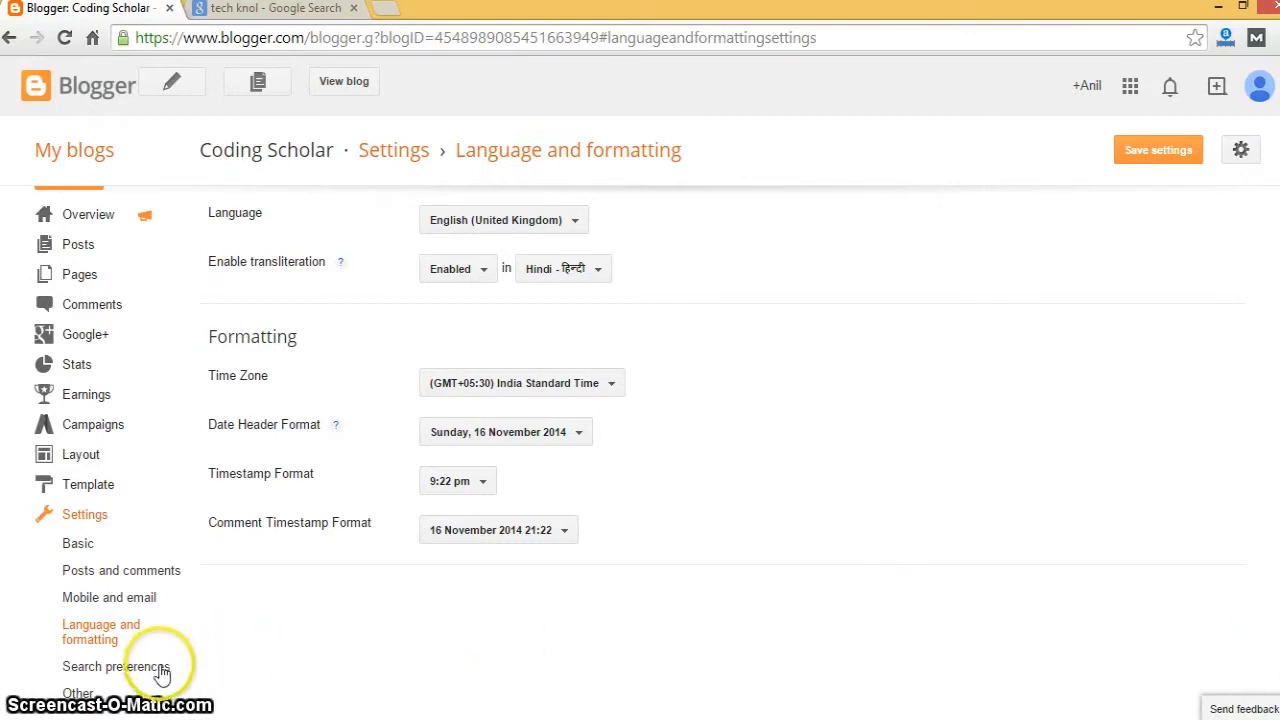
left_click(1163, 160)
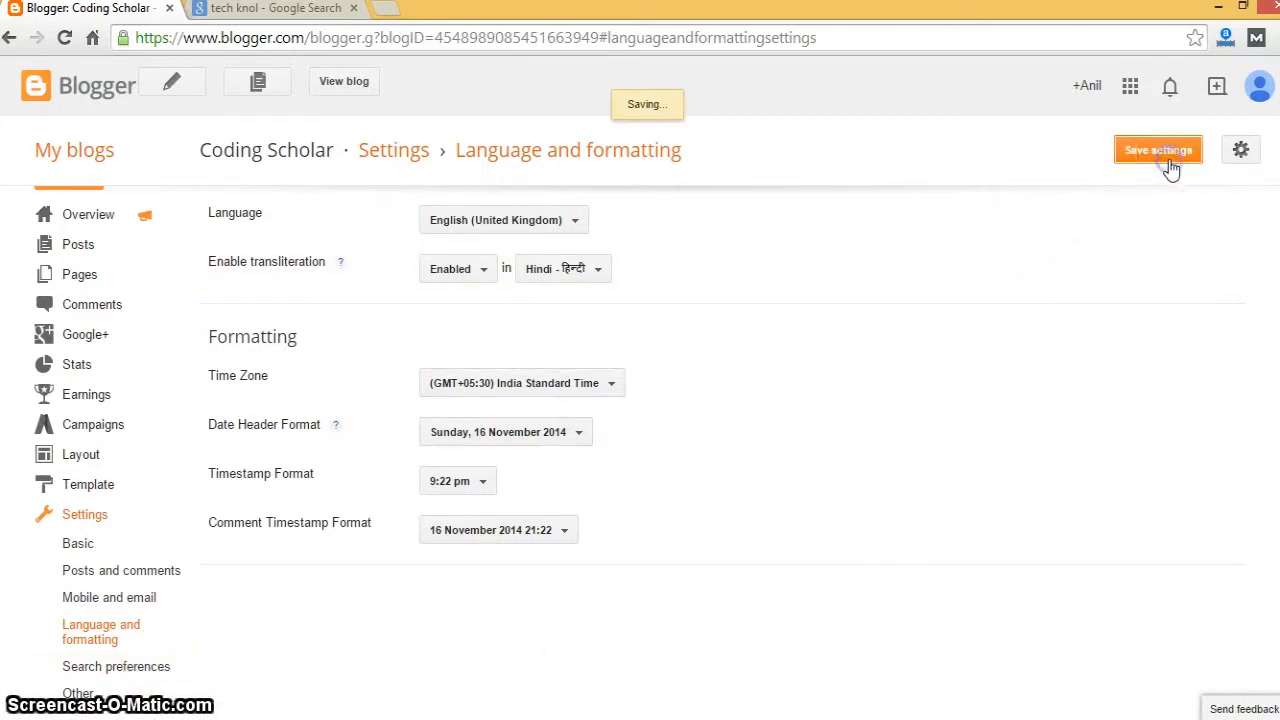
left_click(135, 668)
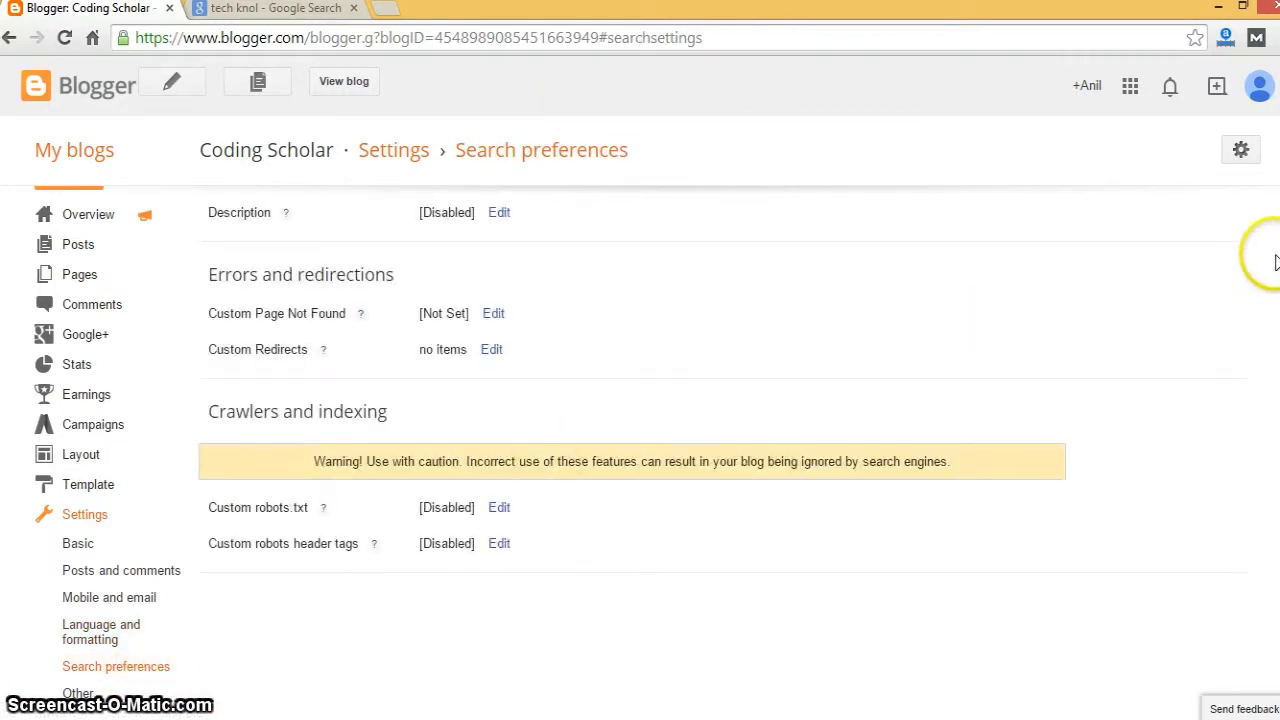
- Enable the search description meta tag in Search preferences
scroll(640, 440, "up", 1)
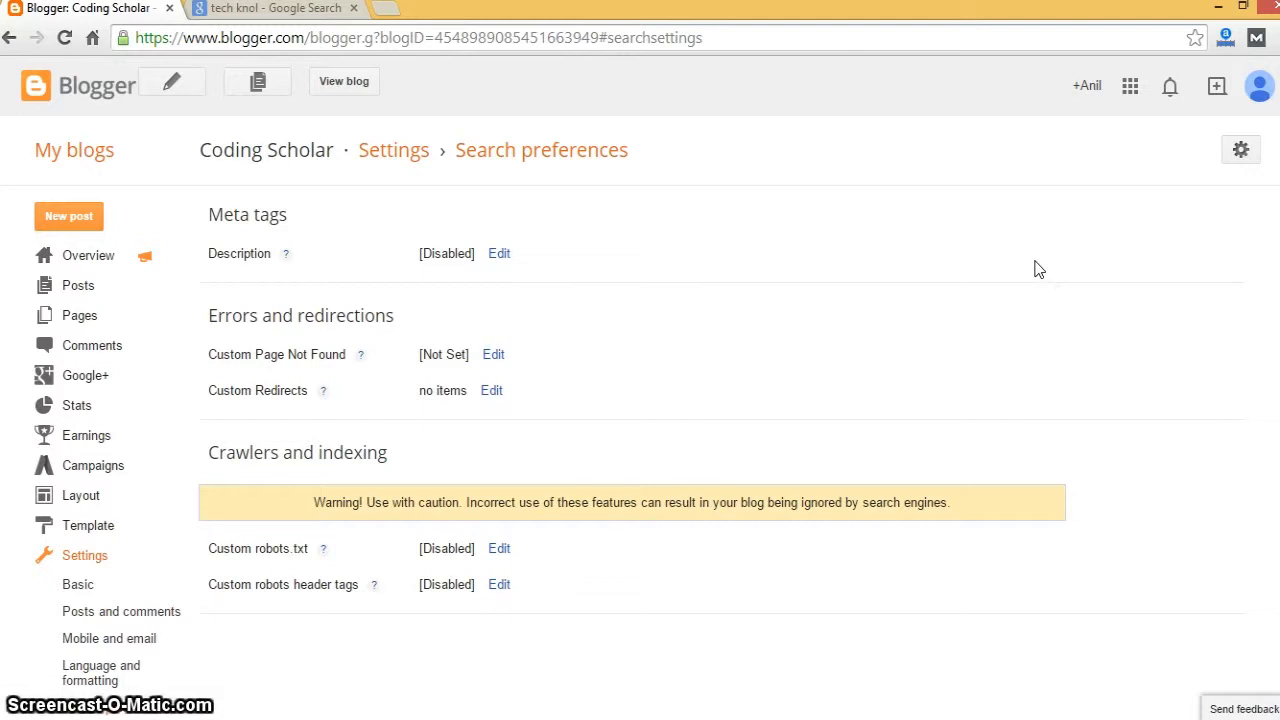
left_click(500, 253)
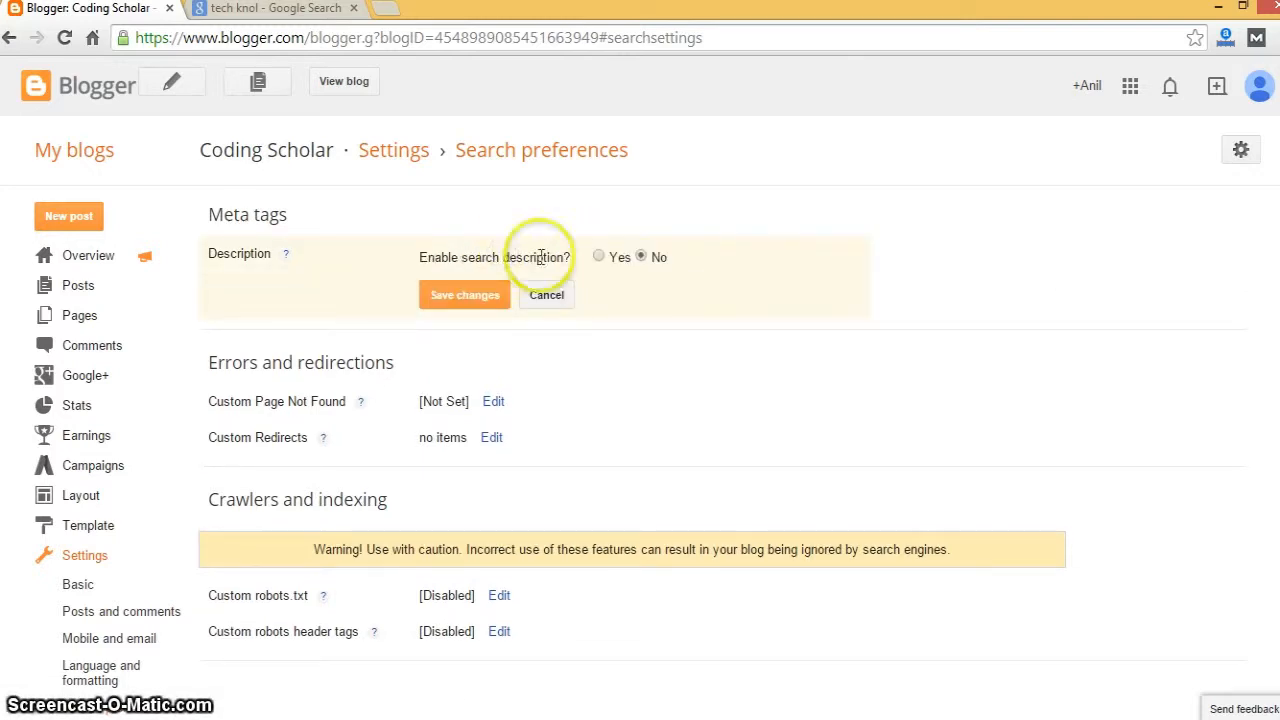
left_click(599, 257)
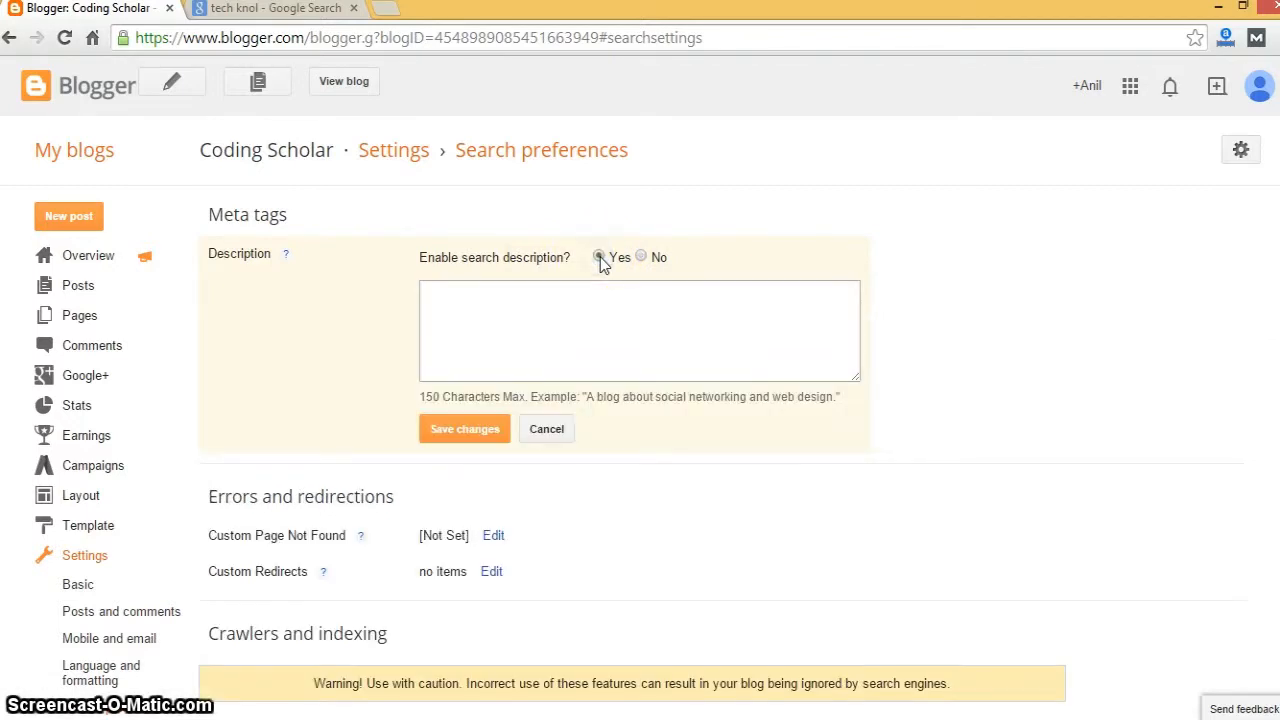
left_click(517, 362)
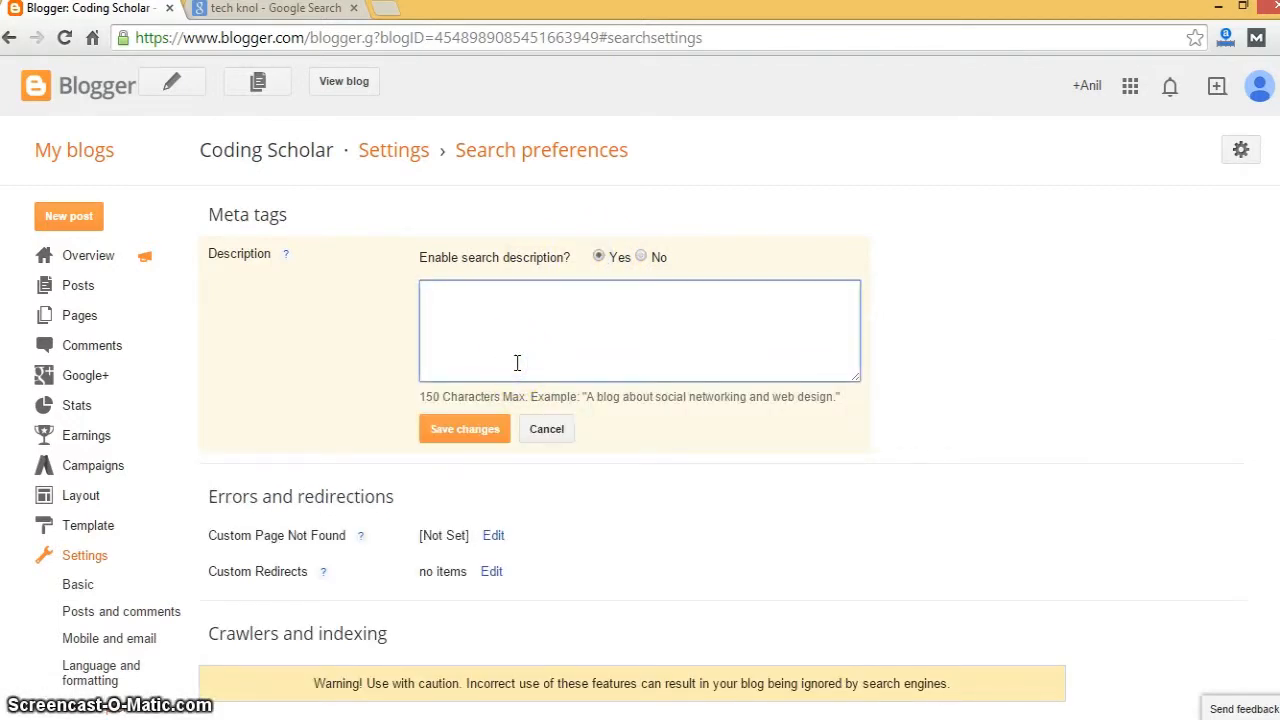
- Copy the existing blog description from Basic settings and return to Search preferences
left_click(82, 584)
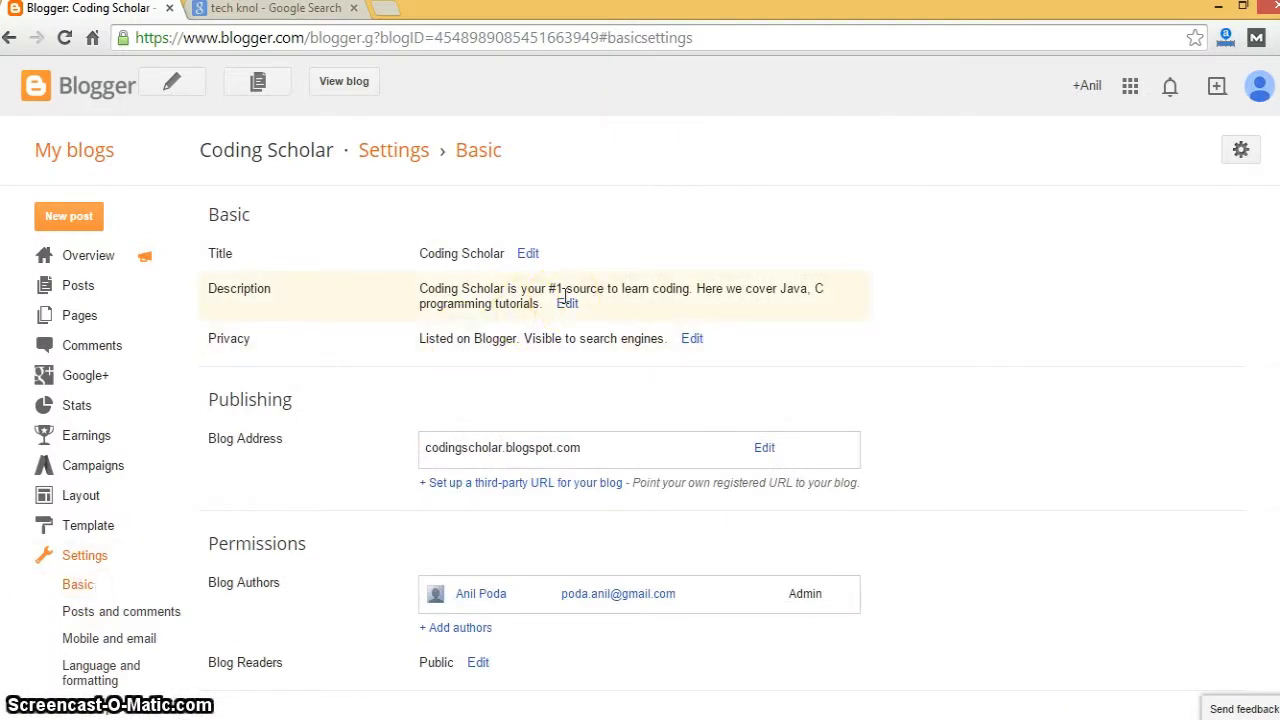
left_click(140, 705)
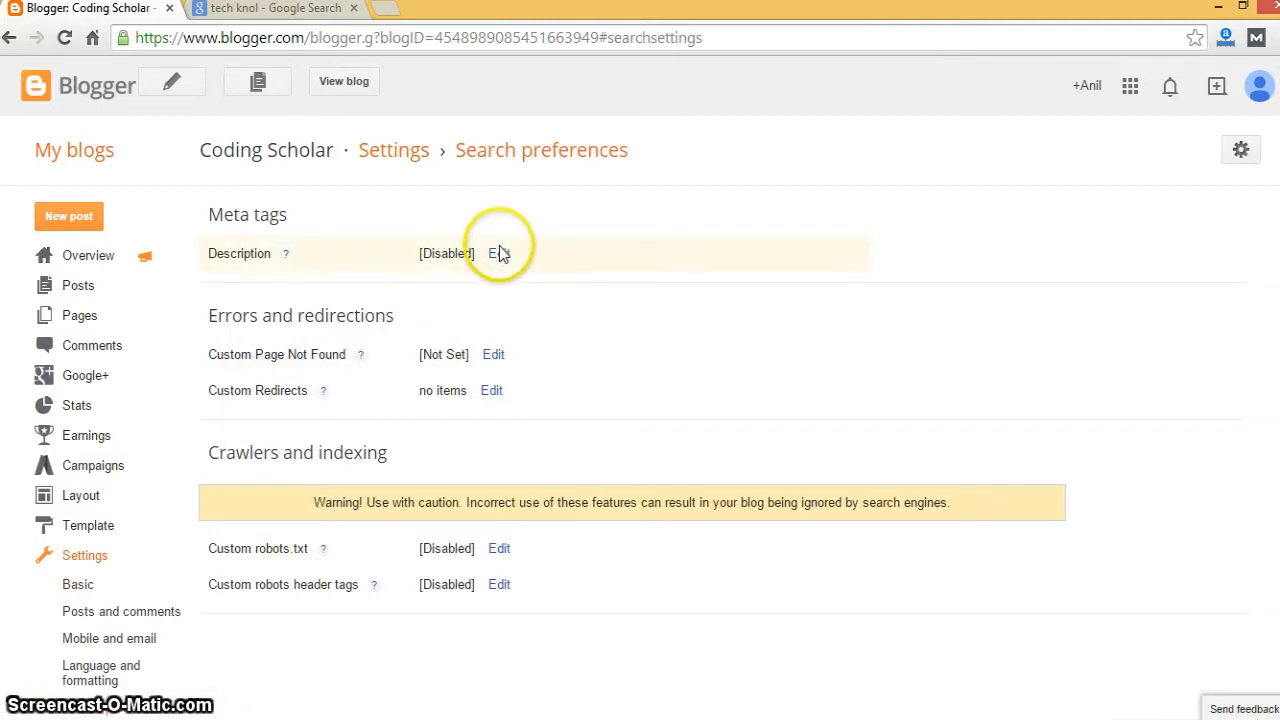
left_click_drag(499, 253, 160, 545)
left_click(160, 545)
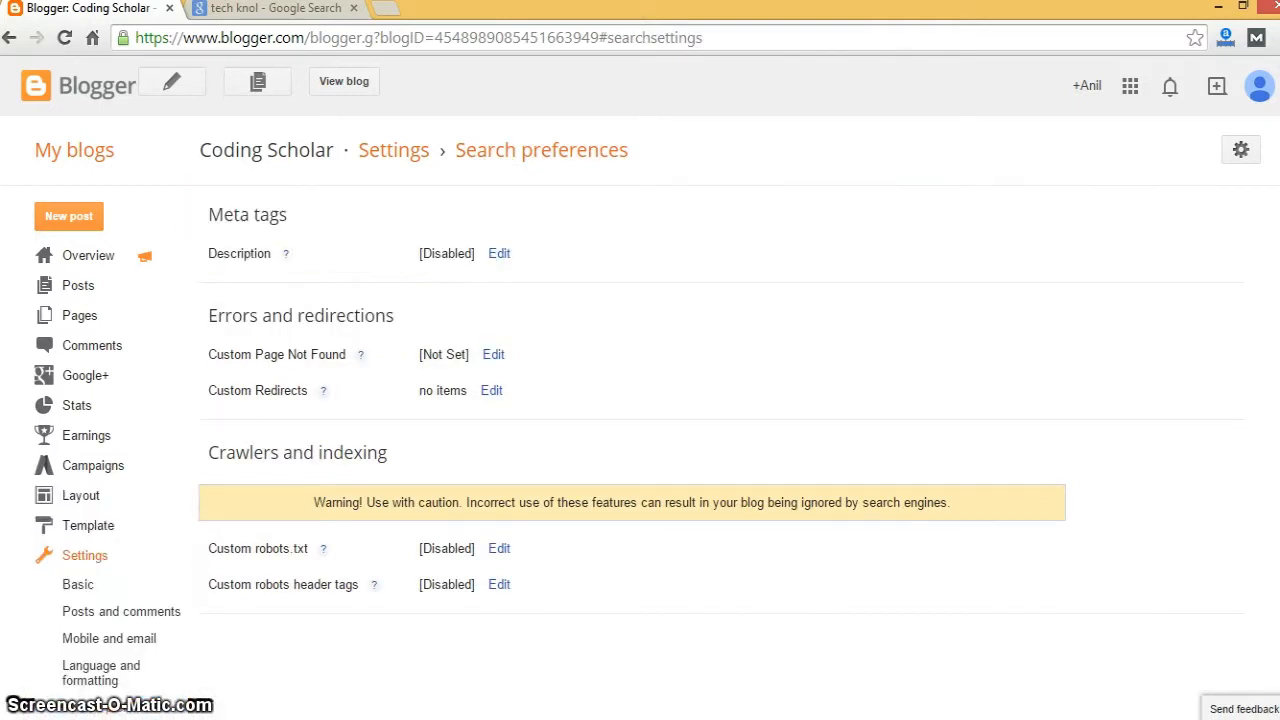
left_click(112, 586)
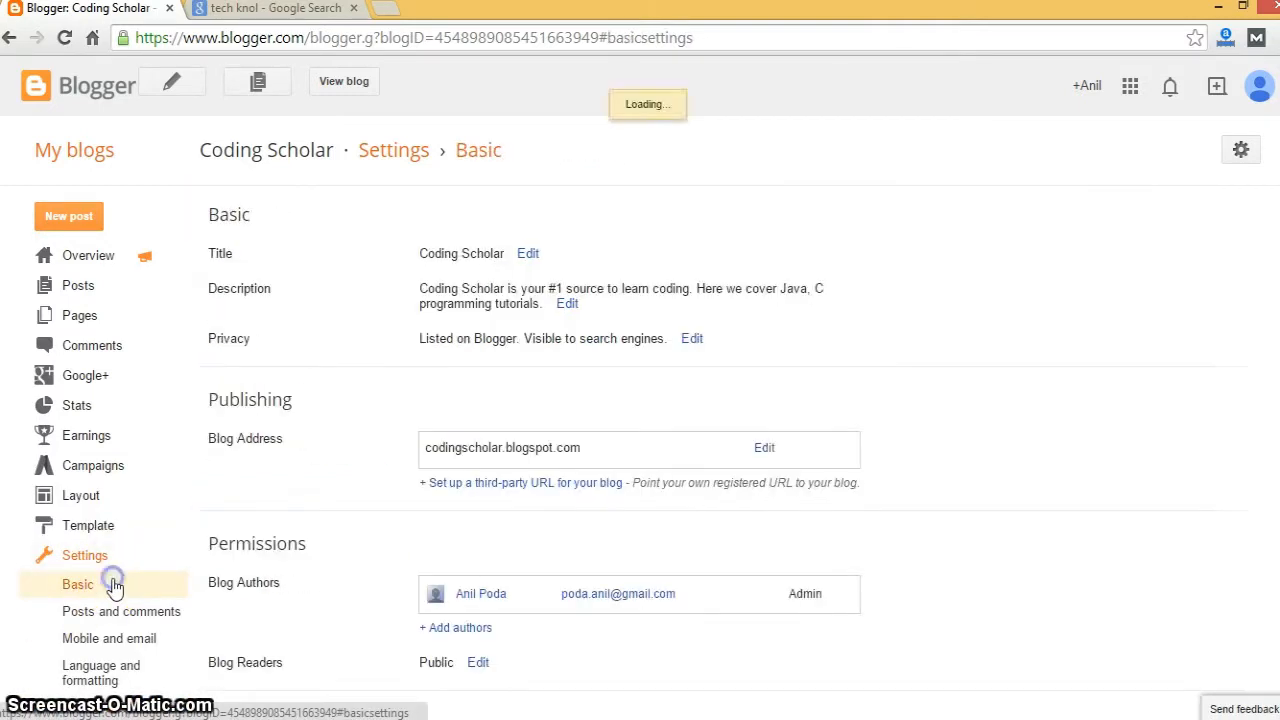
left_click(568, 305)
key("ctrl+a")
key("ctrl+c")
left_click(548, 432)
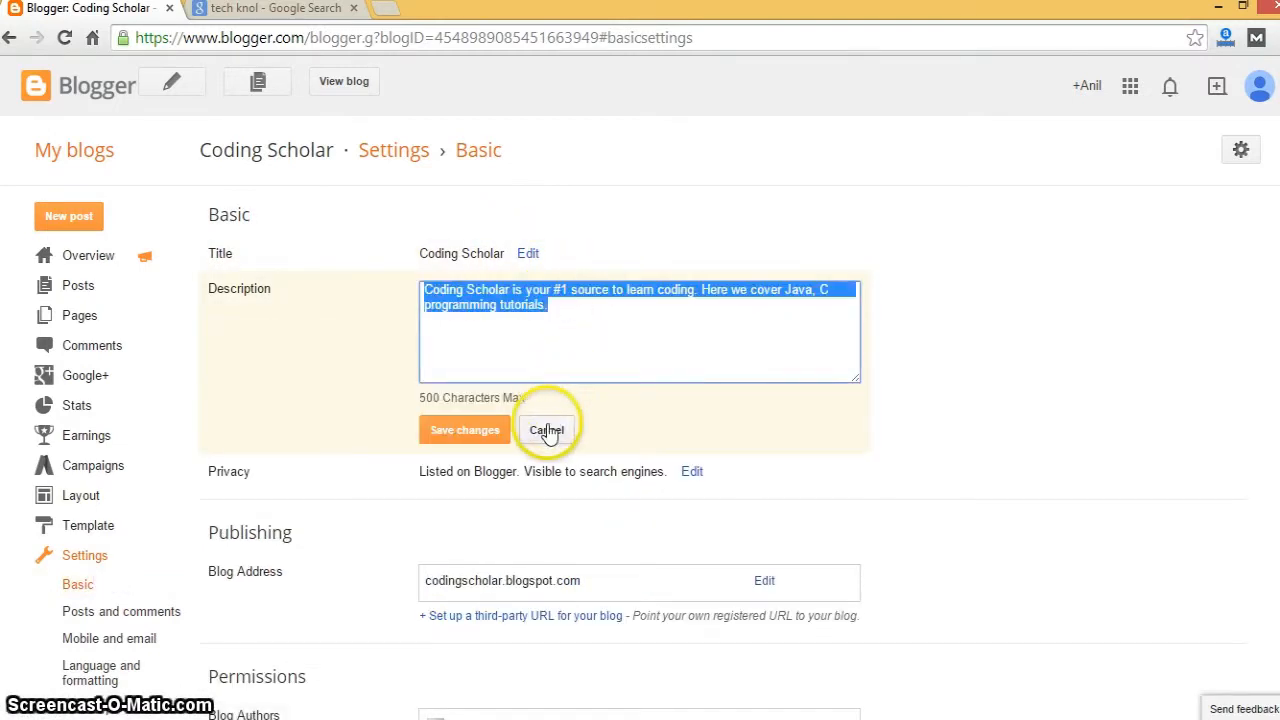
left_click(160, 710)
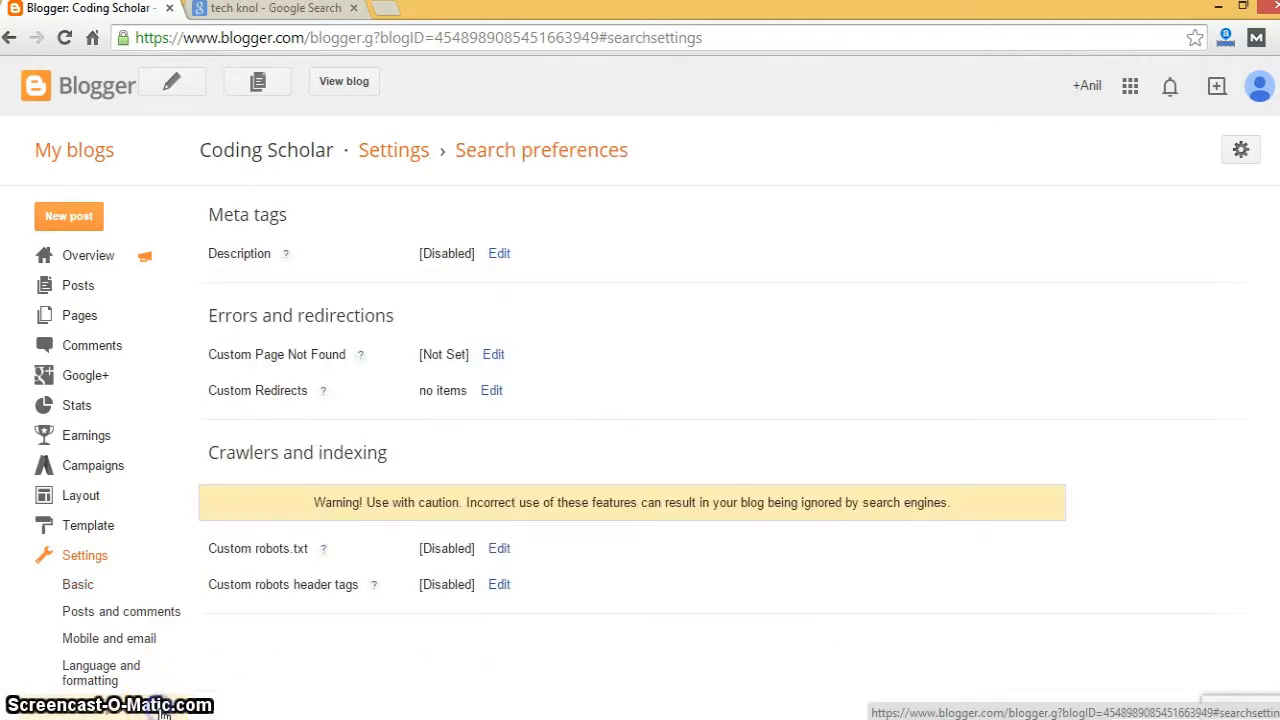
- Paste the copied description as the search description and save it
left_click(500, 255)
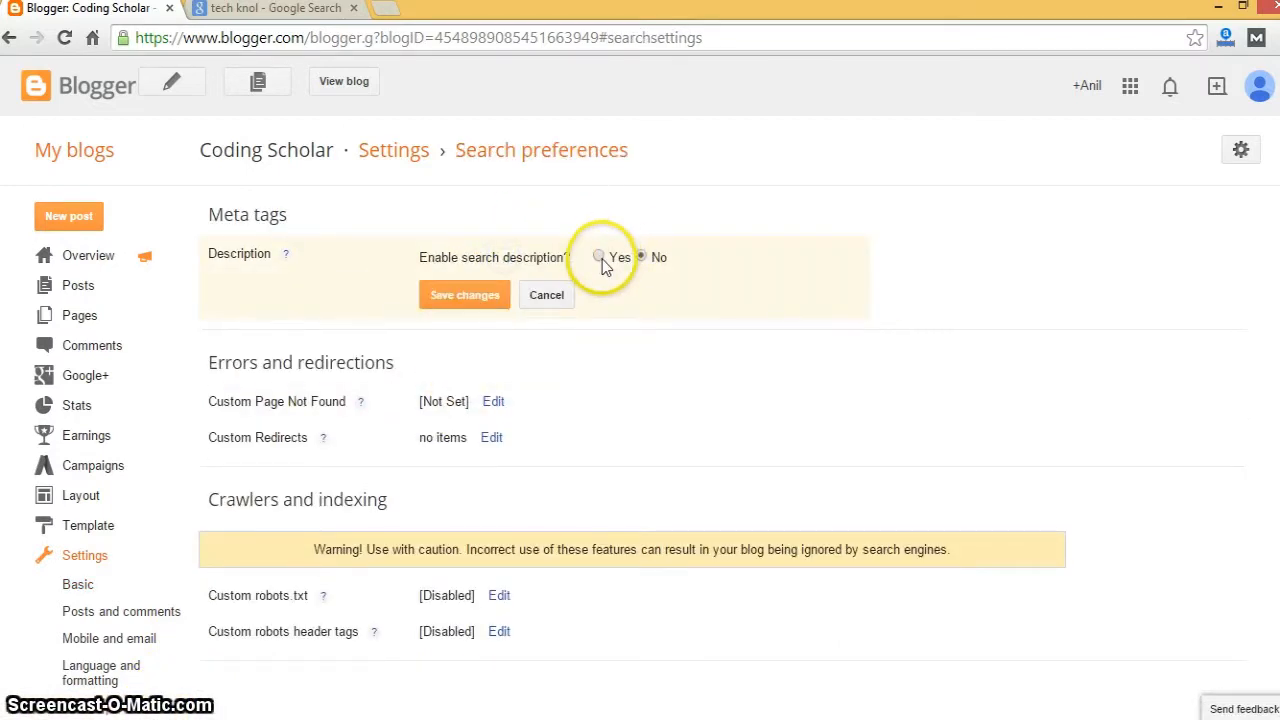
left_click(599, 258)
left_click(544, 348)
key("ctrl+v")
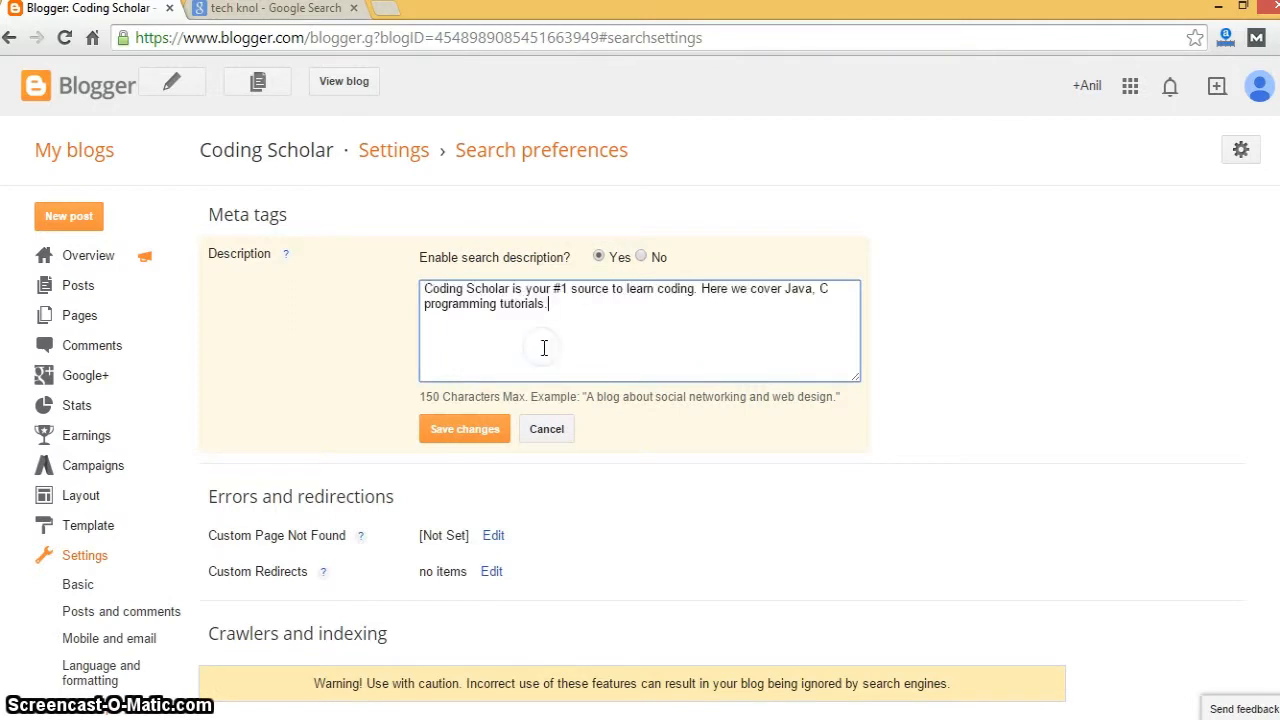
left_click(481, 428)
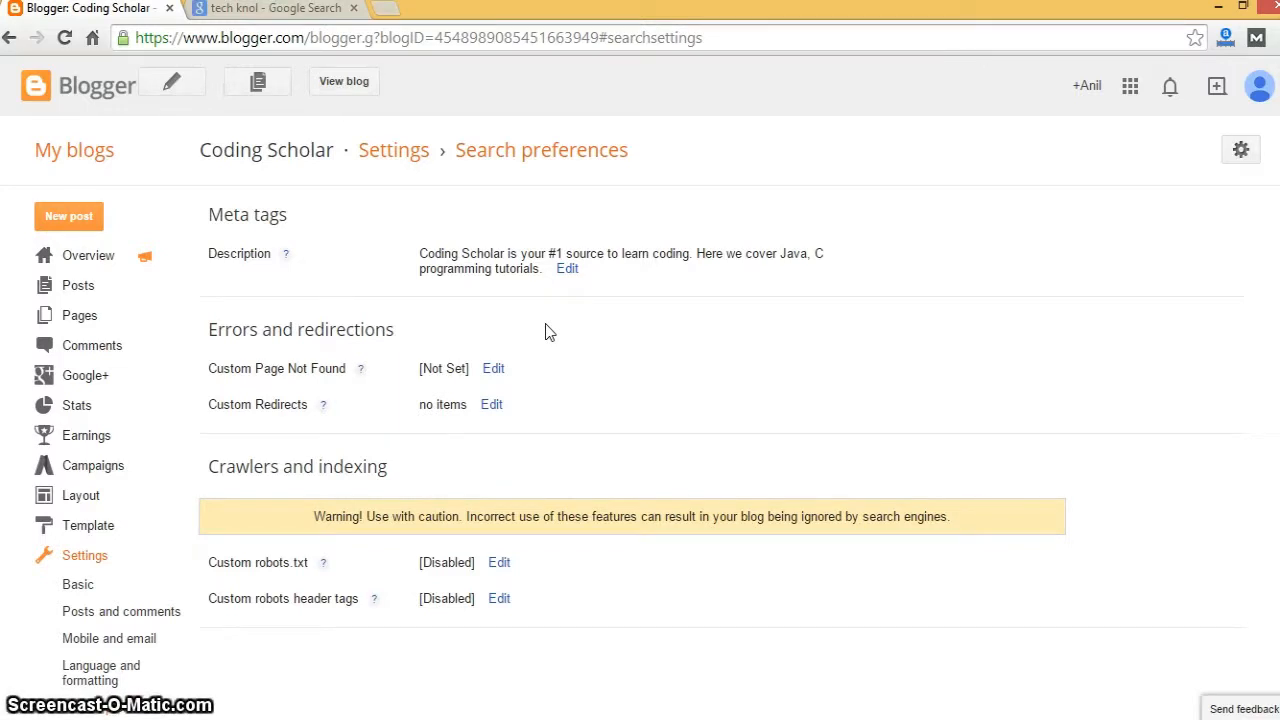
left_click(493, 369)
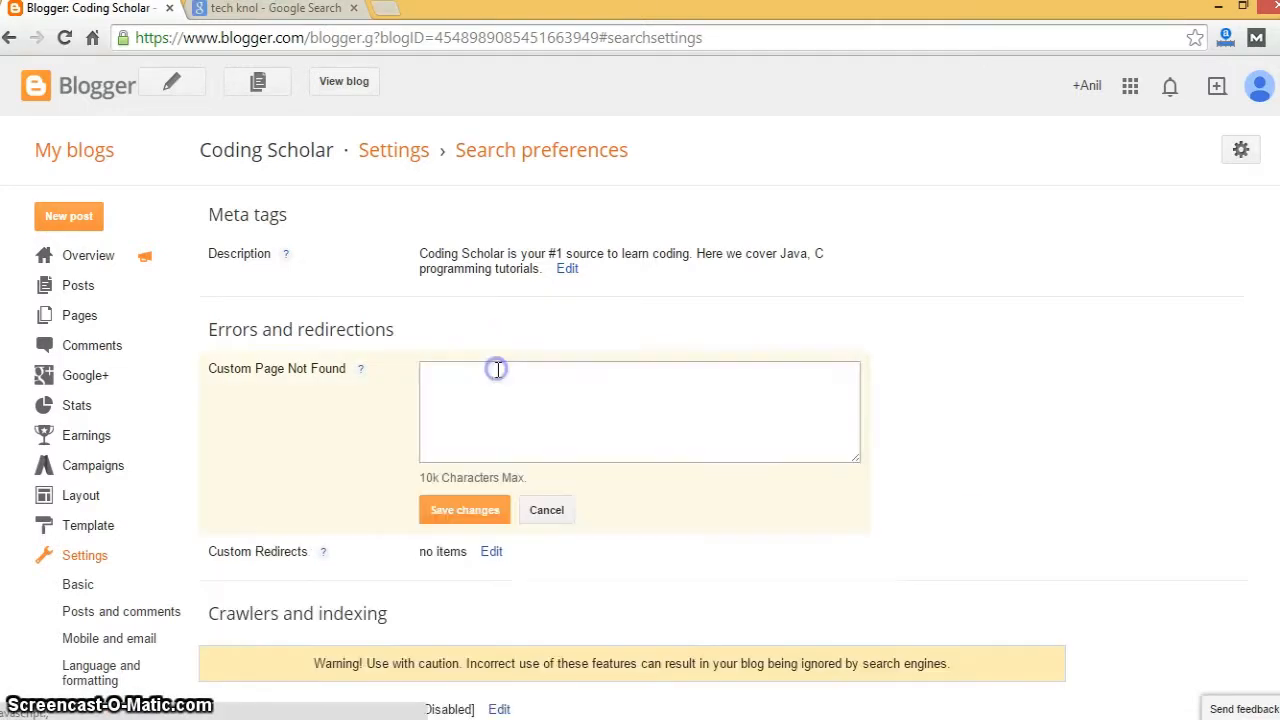
- Save an <h2> 'Oops! webpage your looking doesn't exist' message as the custom Page Not Found
left_click(469, 406)
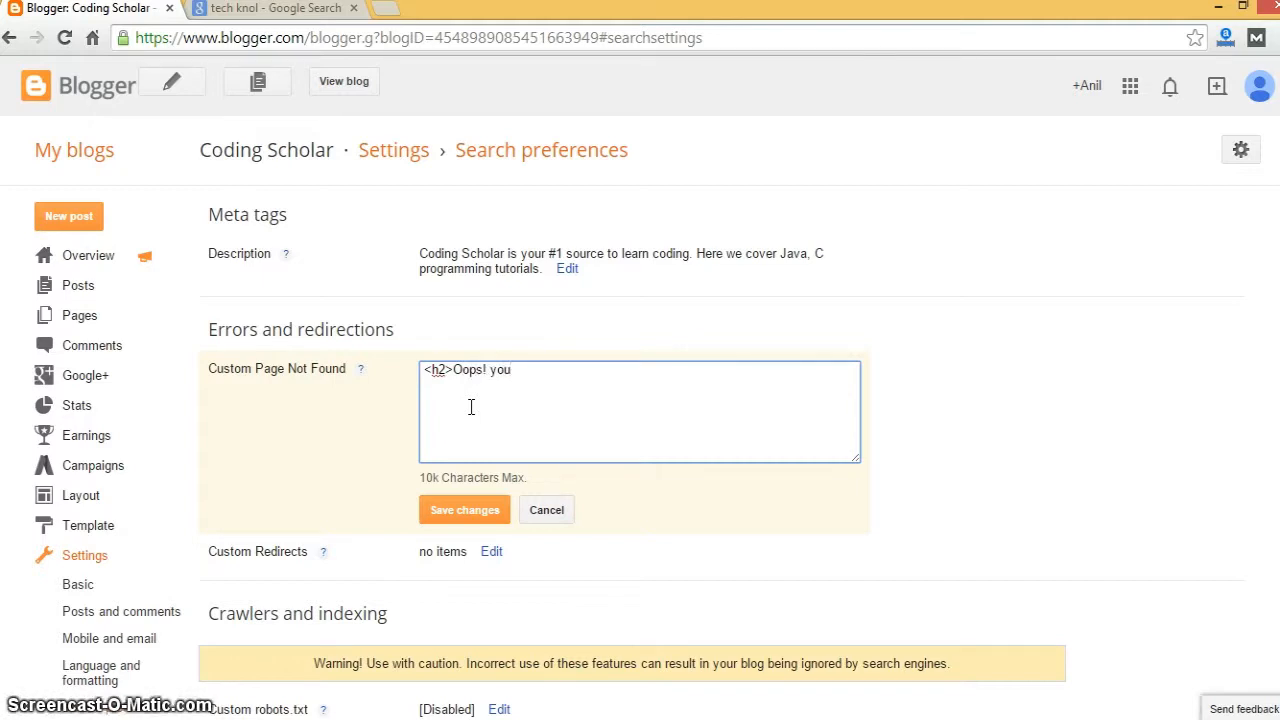
type("page your look")
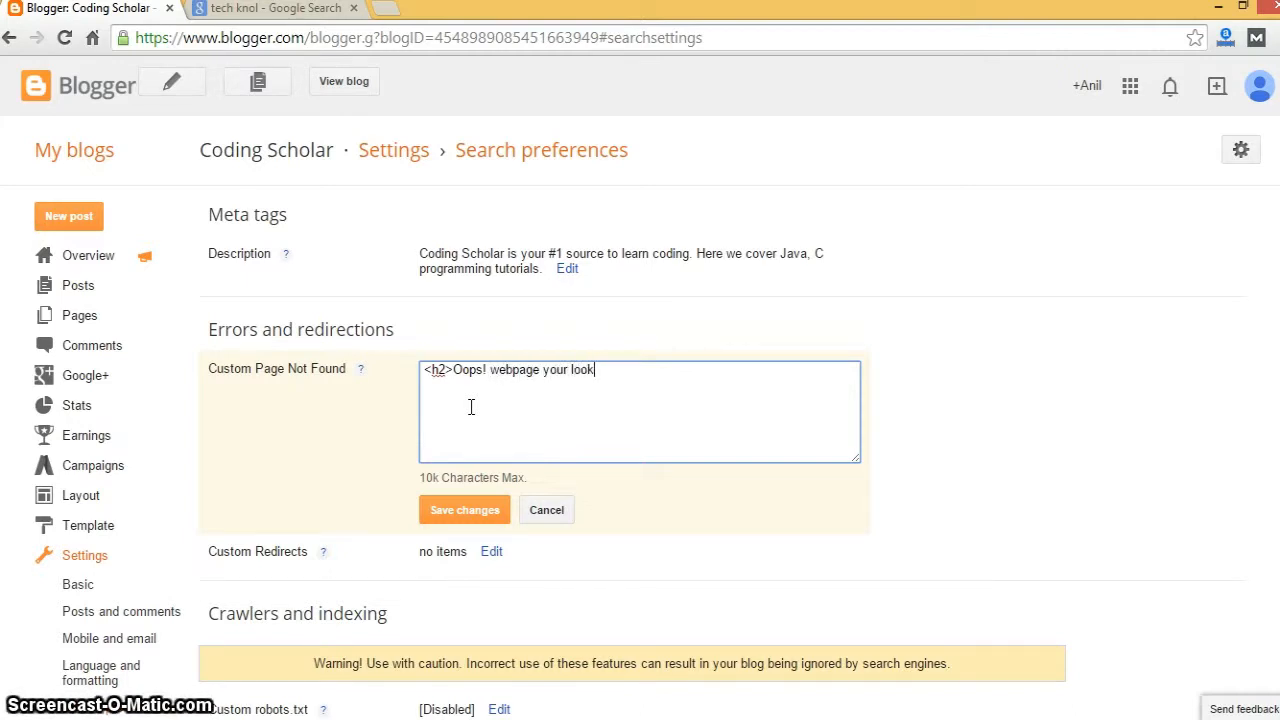
type("ing doe")
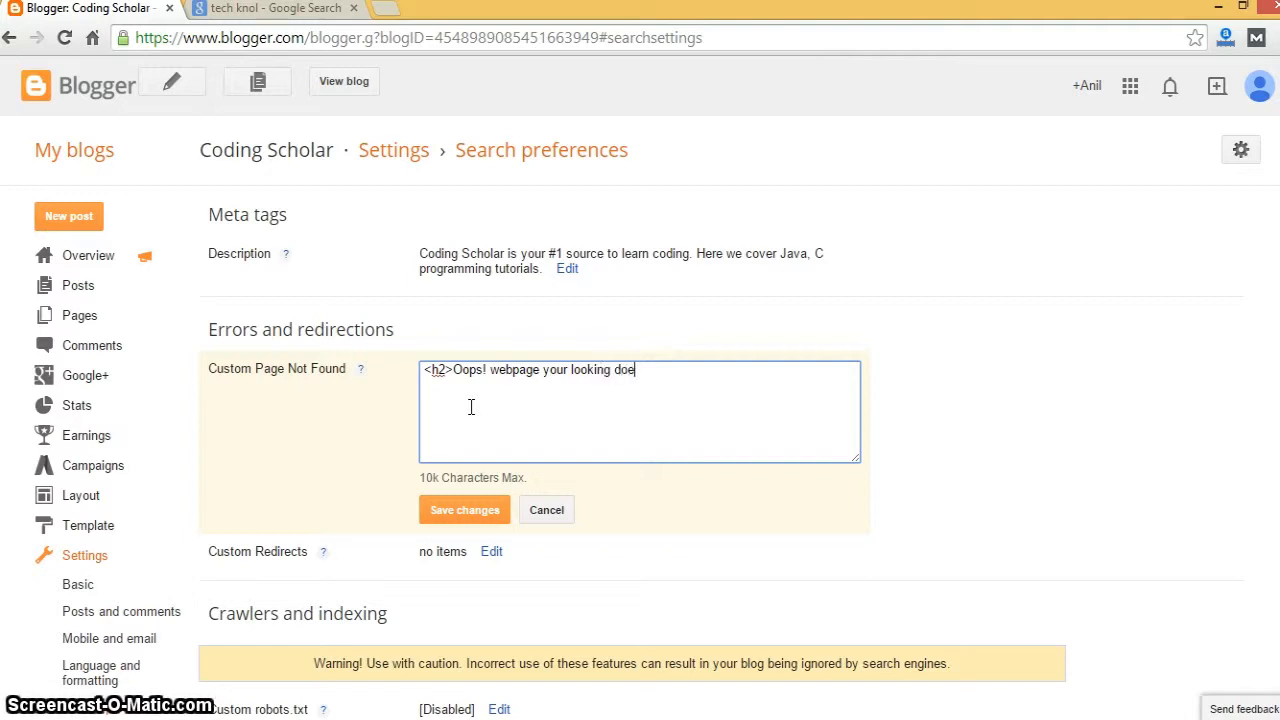
type("sn:")
type("'")
type("t exist</h2>")
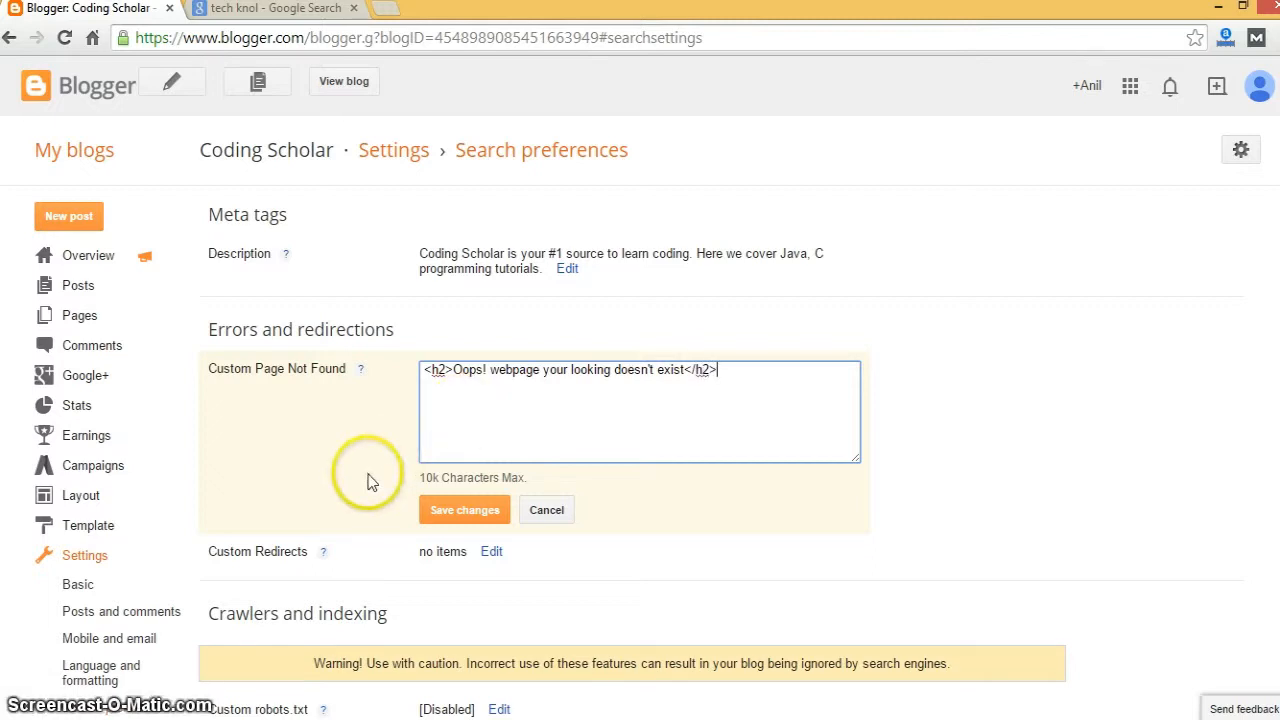
left_click(466, 522)
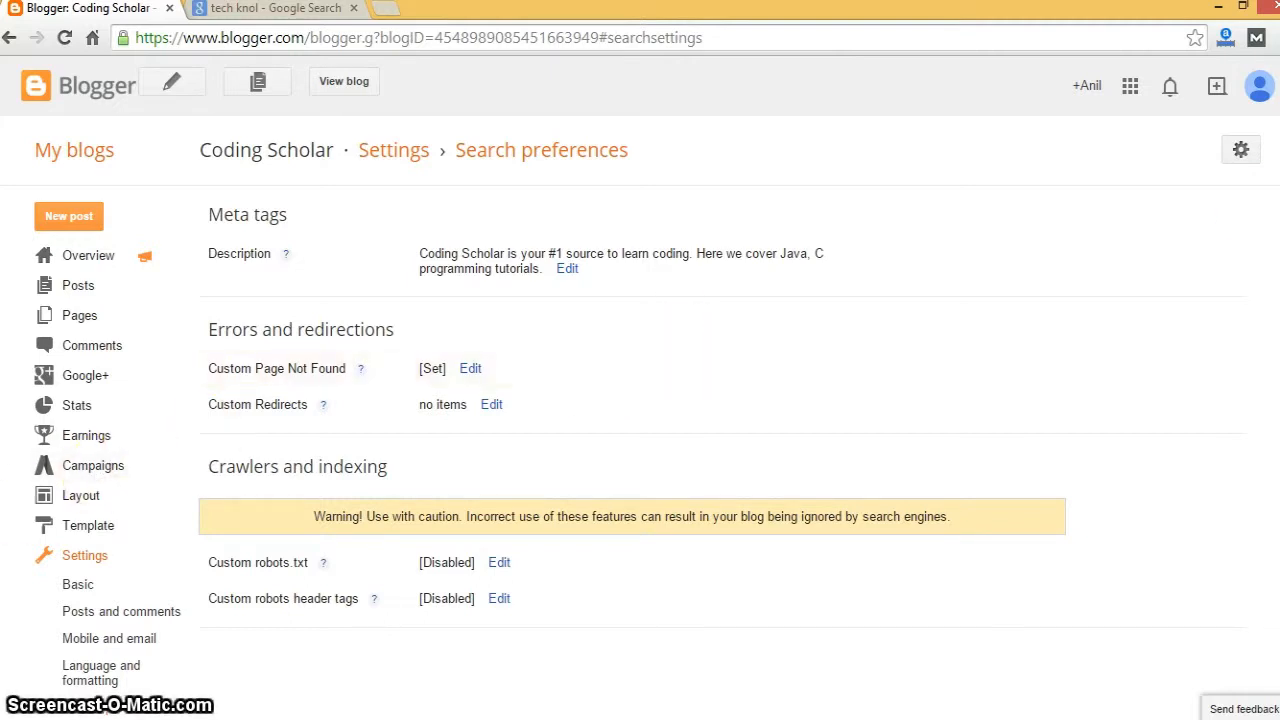
- Open the Template Designer, select Dynamic Views, and bring up its Background options
left_click(60, 526)
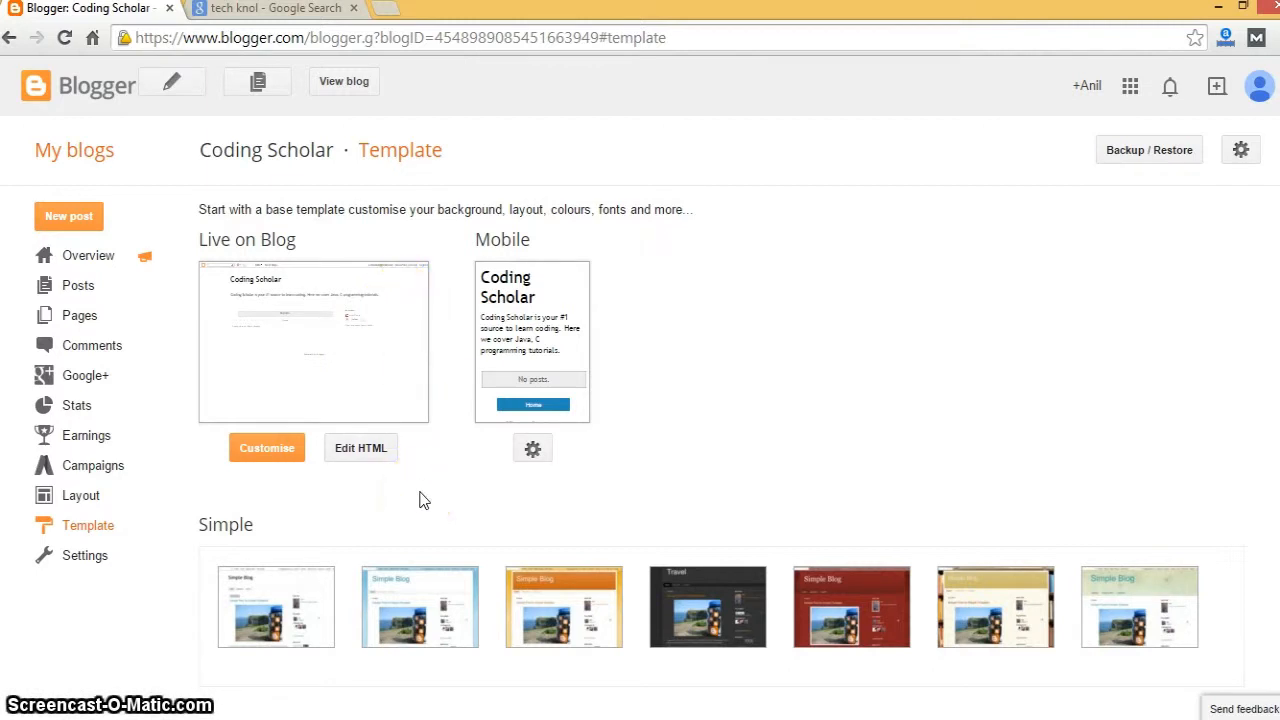
left_click(290, 453)
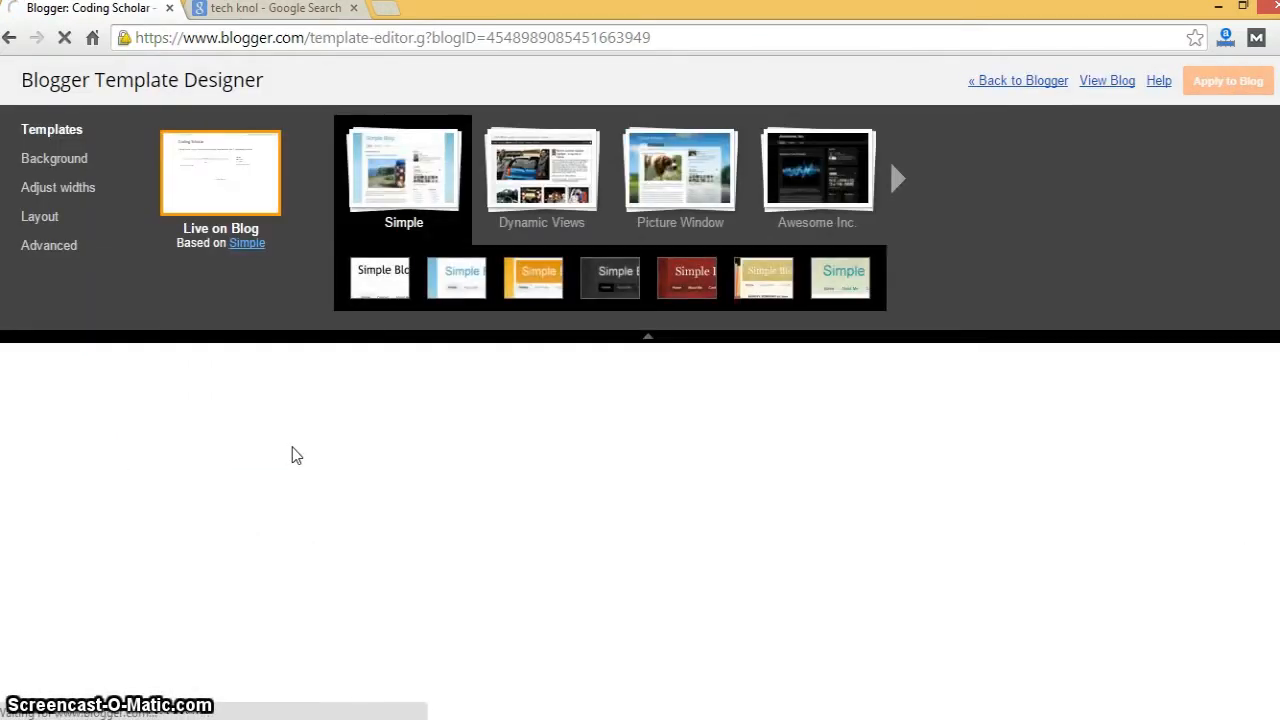
left_click(522, 192)
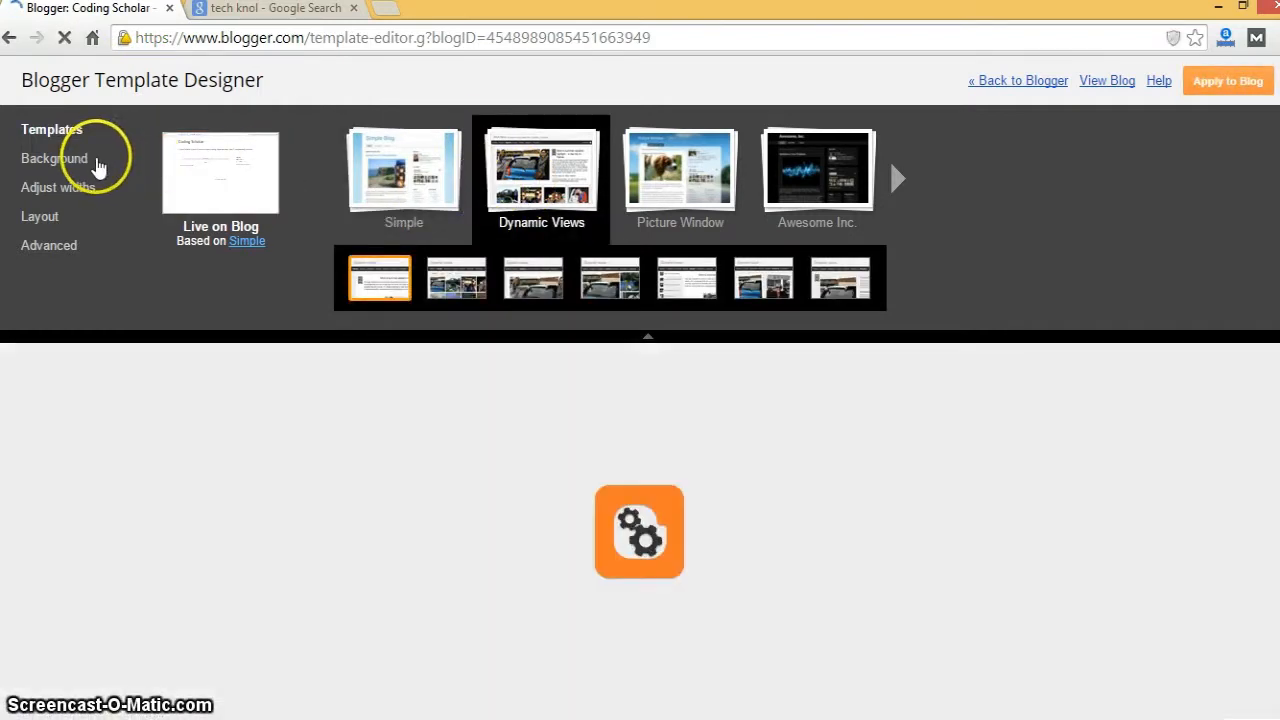
left_click(97, 163)
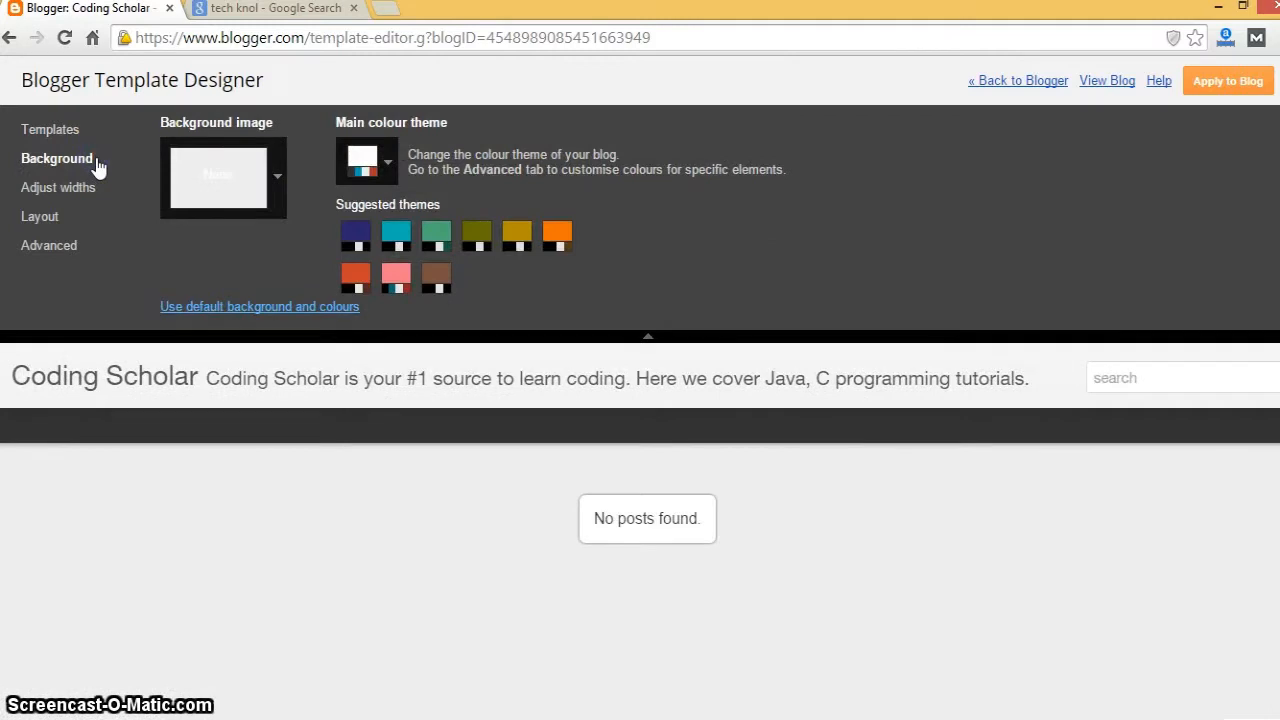
- Set the blog background to the orange 'Raycat' bubbles image
left_click(277, 177)
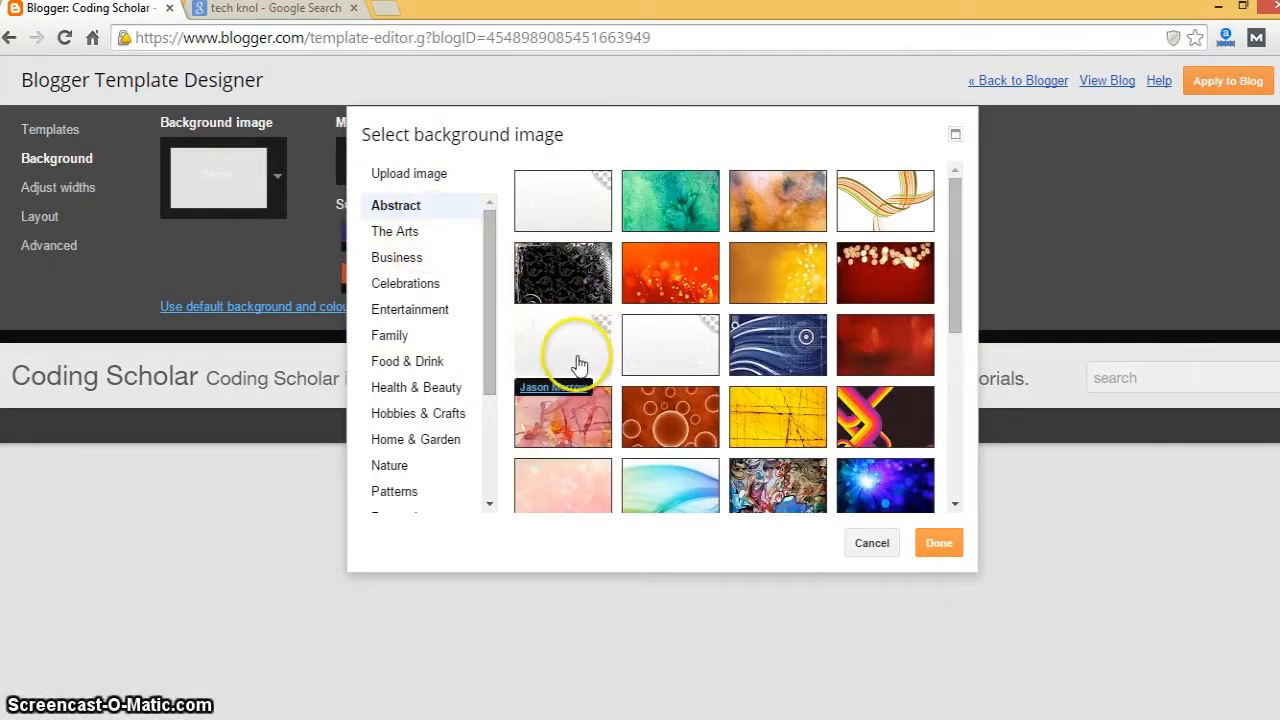
left_click(578, 360)
left_click(659, 415)
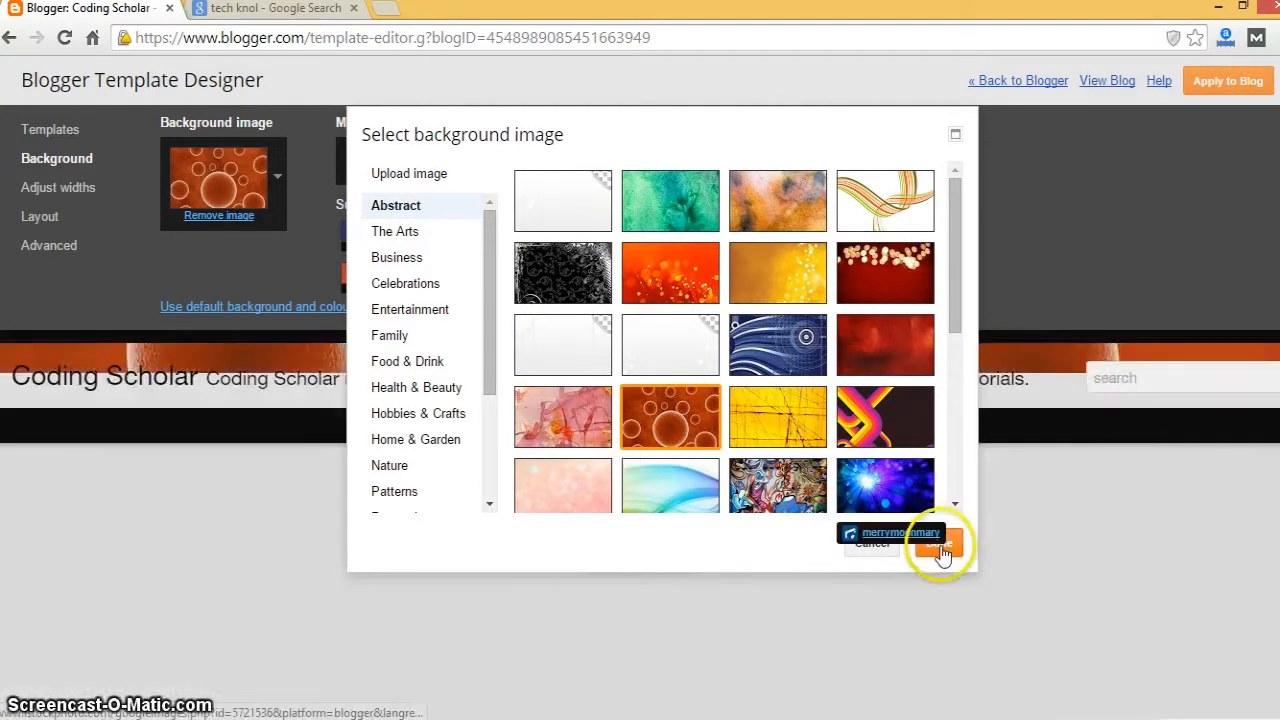
left_click(938, 545)
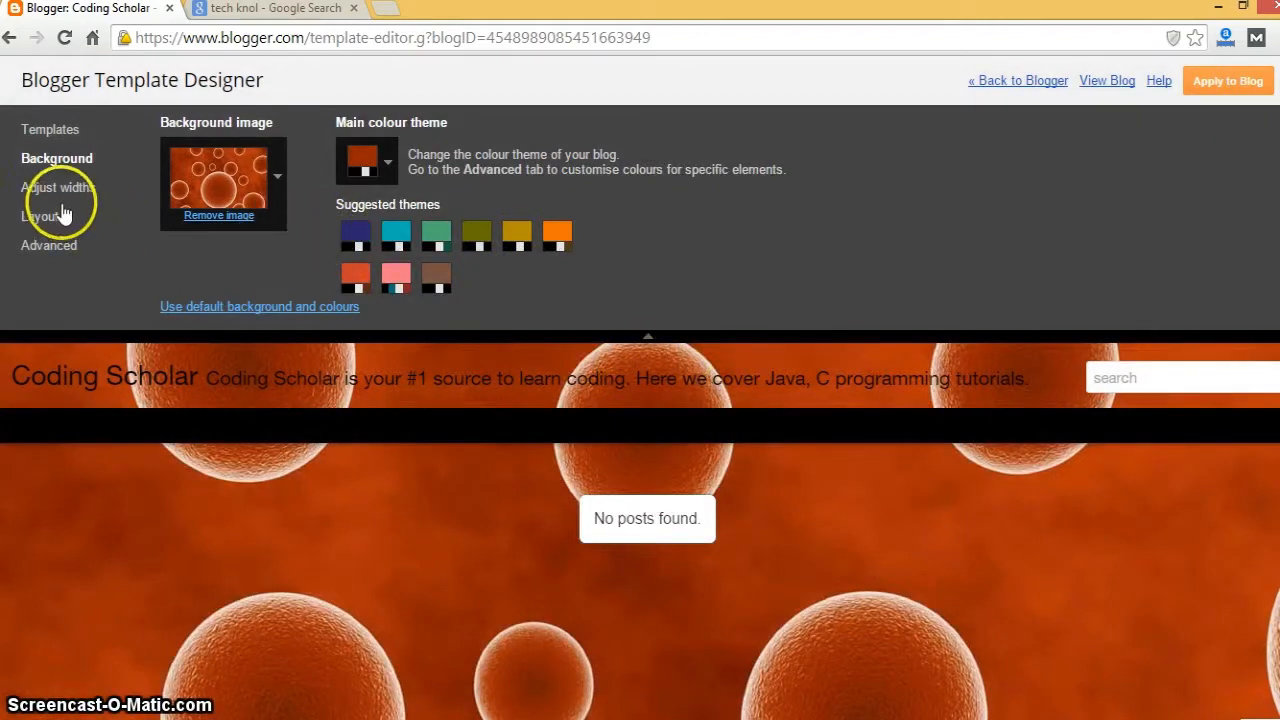
- Widen the blog to 1100 px with a 350 px right sidebar and apply to the blog
left_click(56, 188)
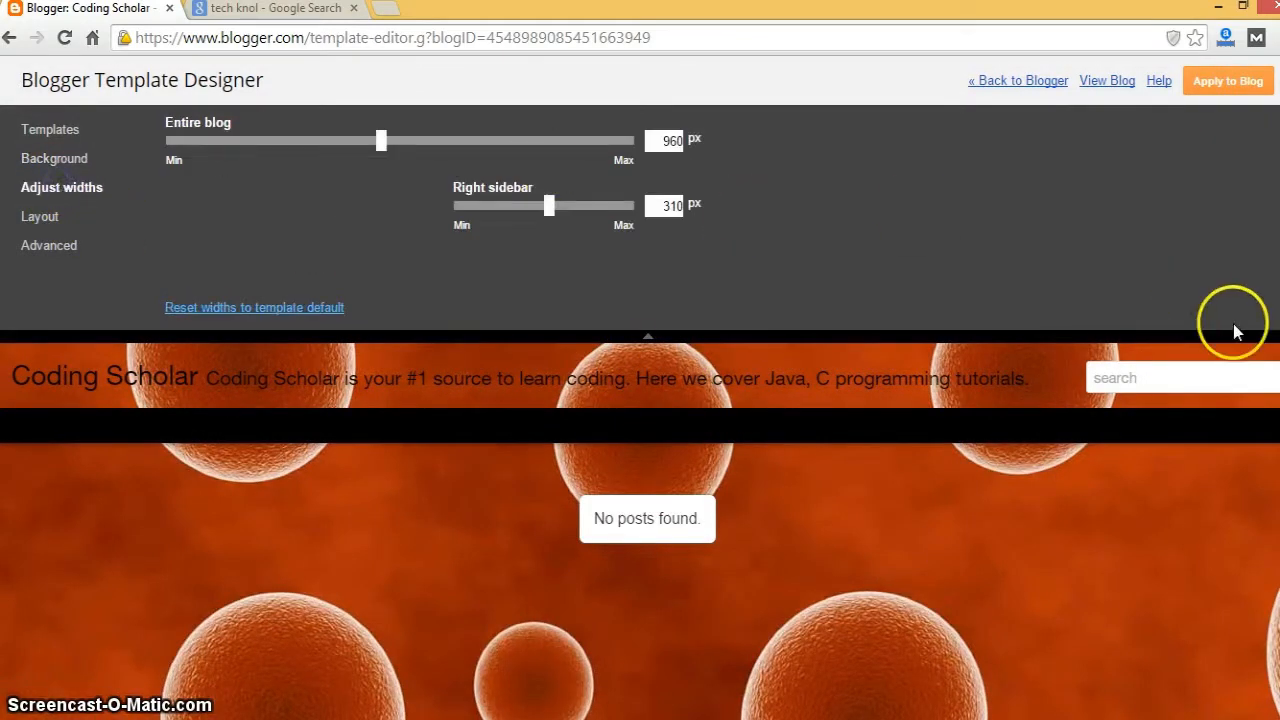
left_click_drag(381, 140, 450, 147)
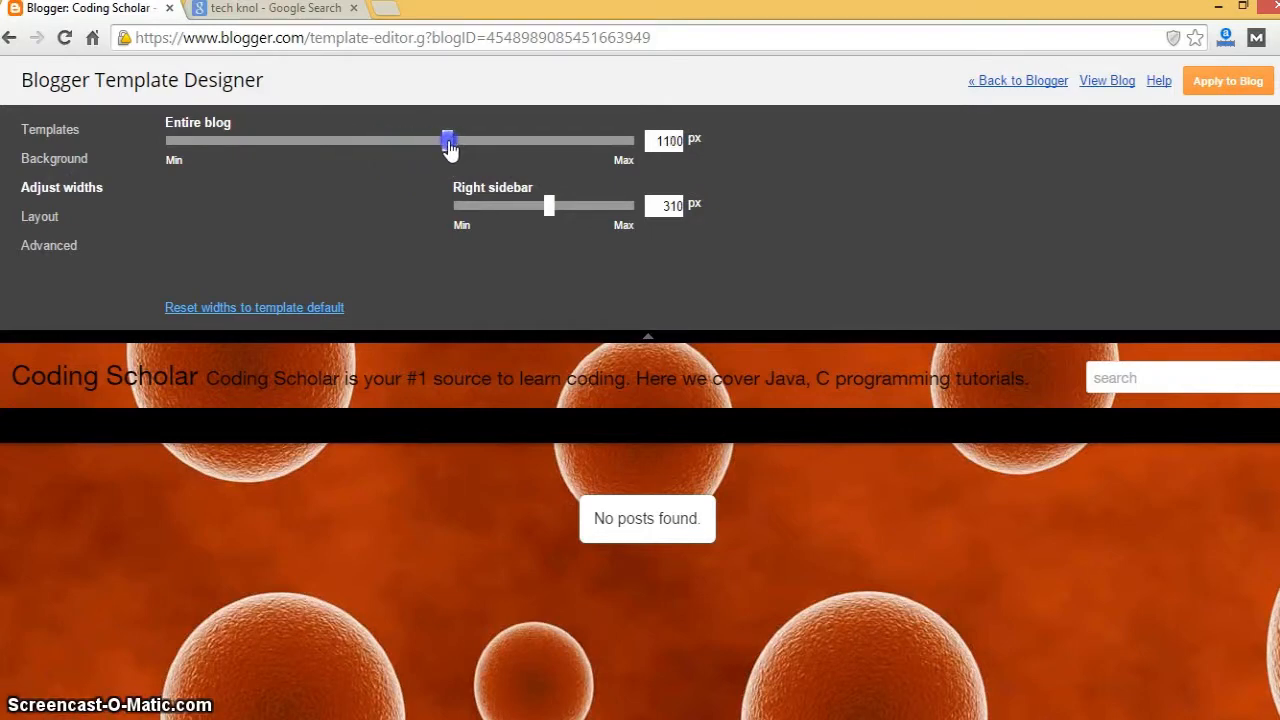
mouse_move(549, 212)
left_mouse_down()
mouse_move(543, 222)
mouse_move(569, 217)
left_mouse_up()
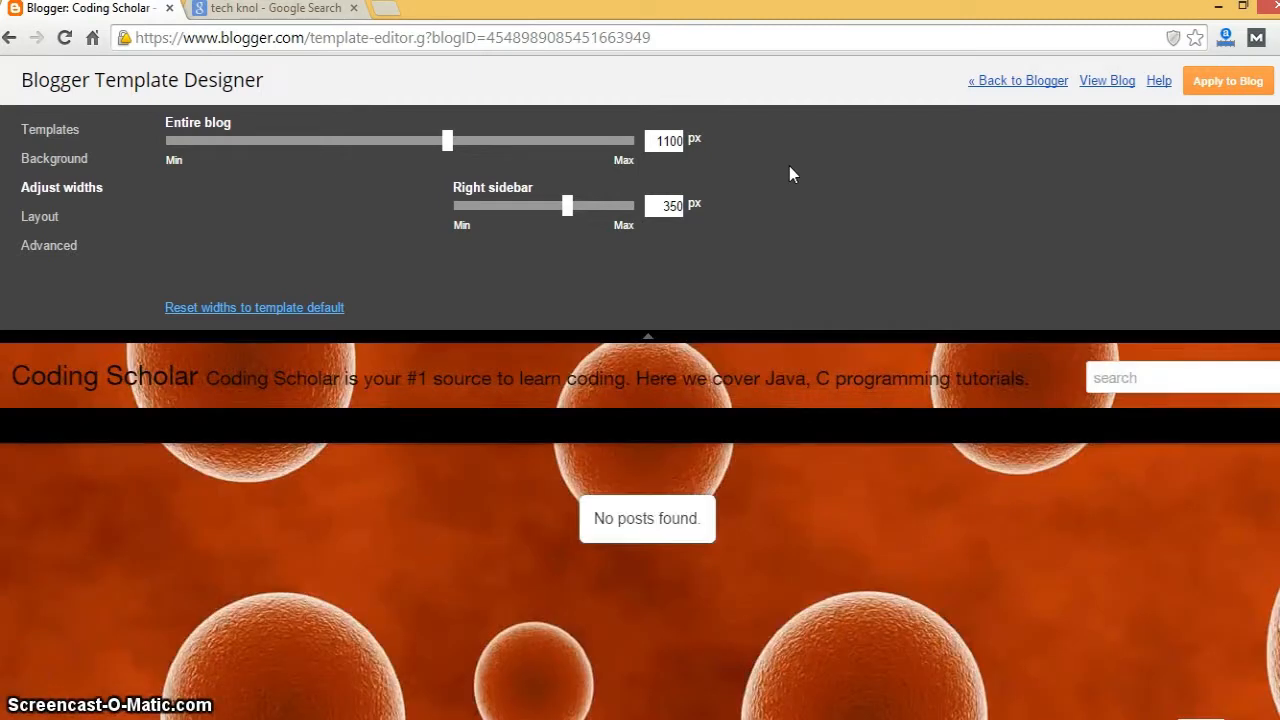
left_click(1227, 84)
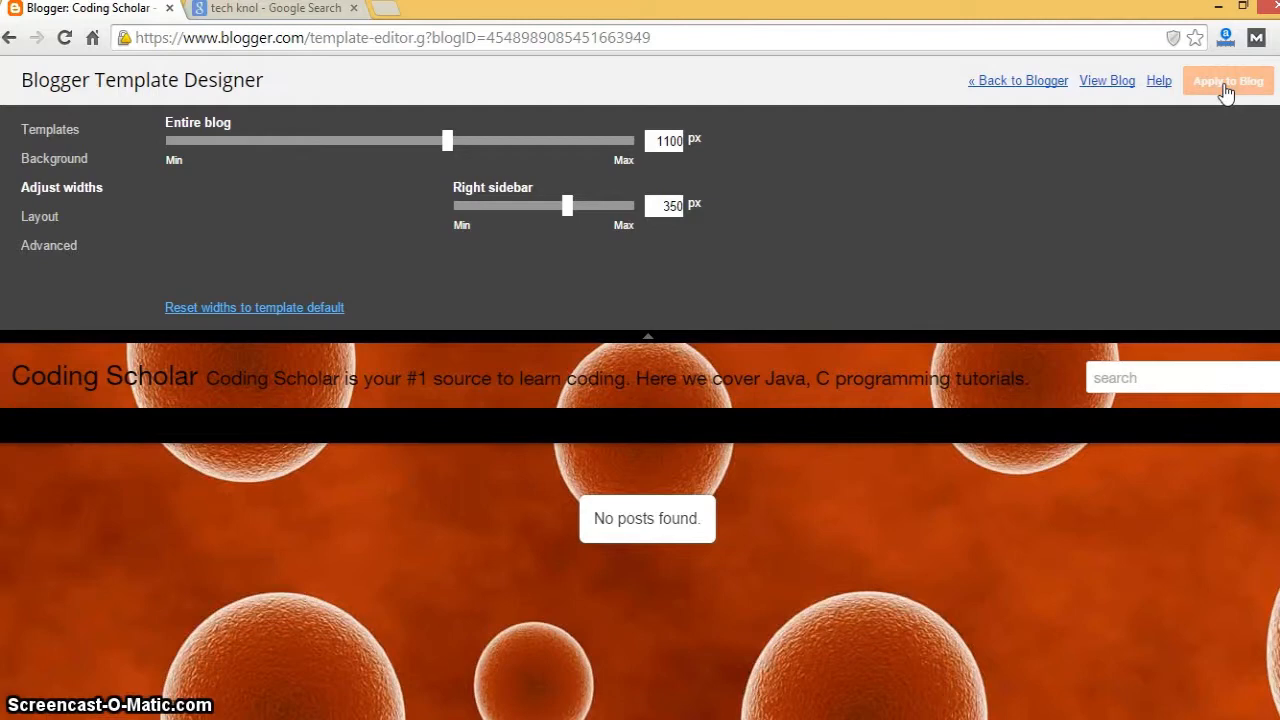
- Return to Blogger, view the live blog's orange bubbles Dynamic Views design, then close its tab
left_click(862, 333)
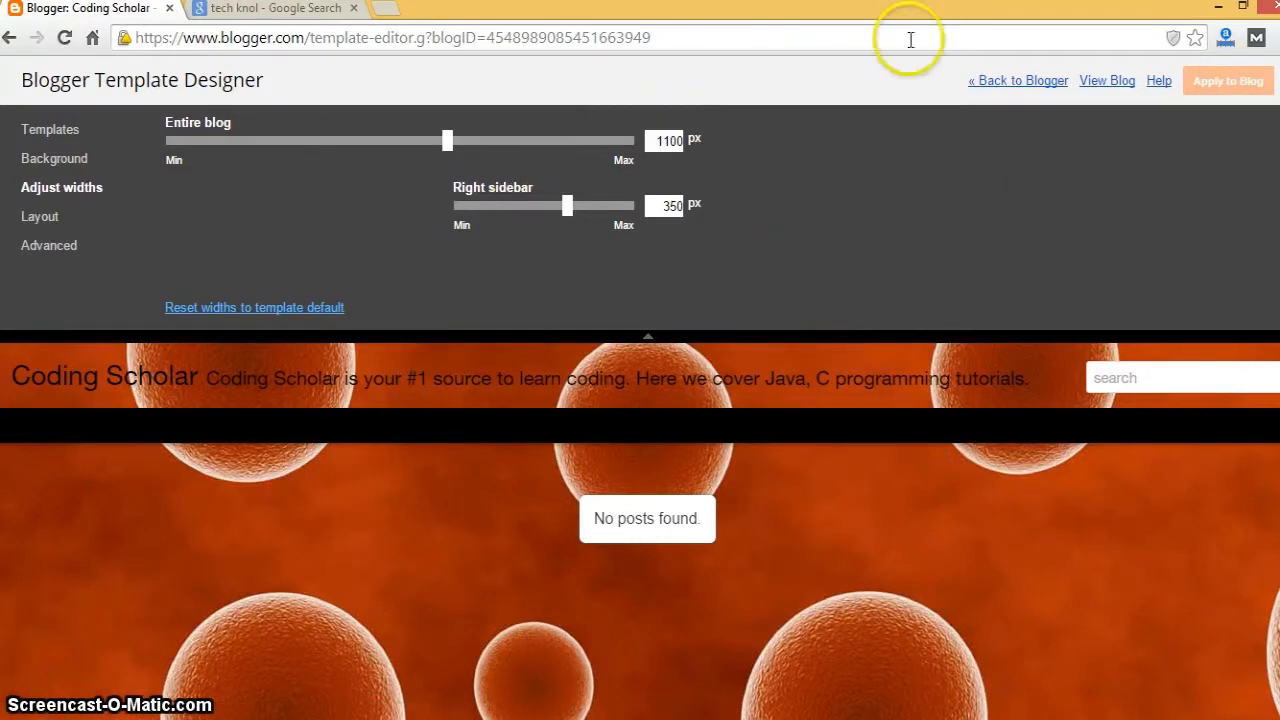
left_click(1006, 88)
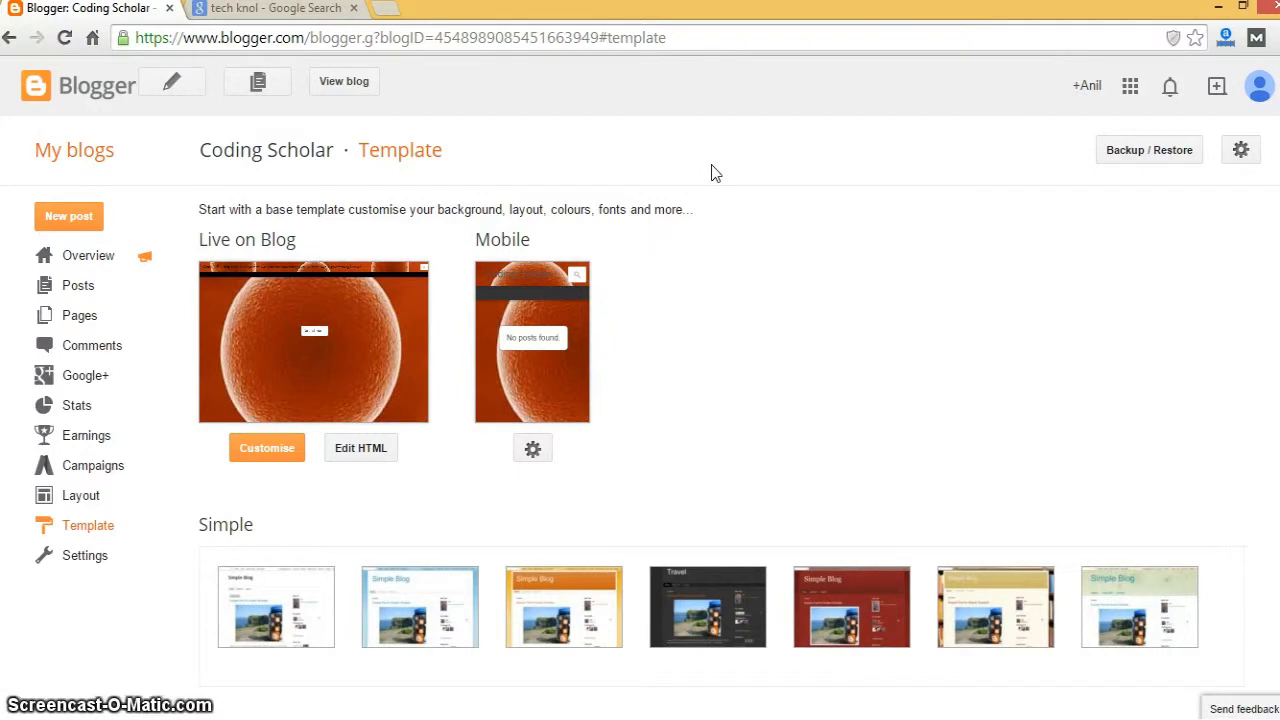
left_click(366, 87)
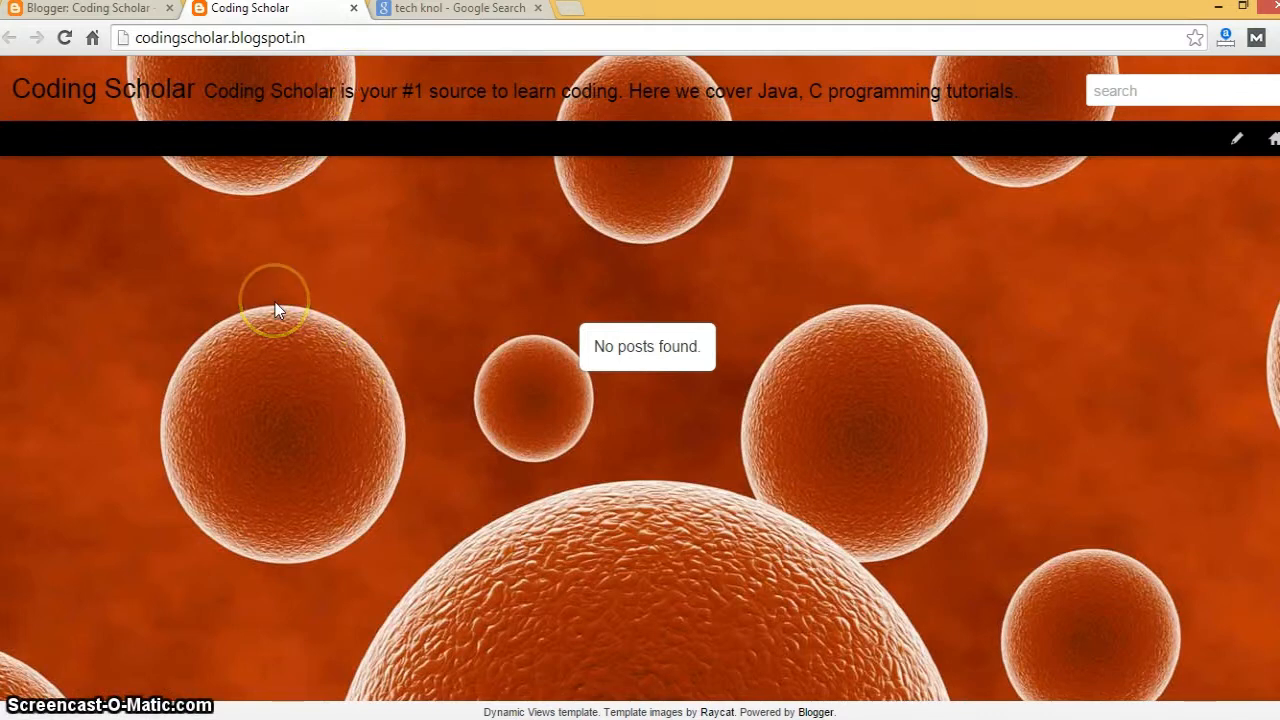
left_click(353, 10)
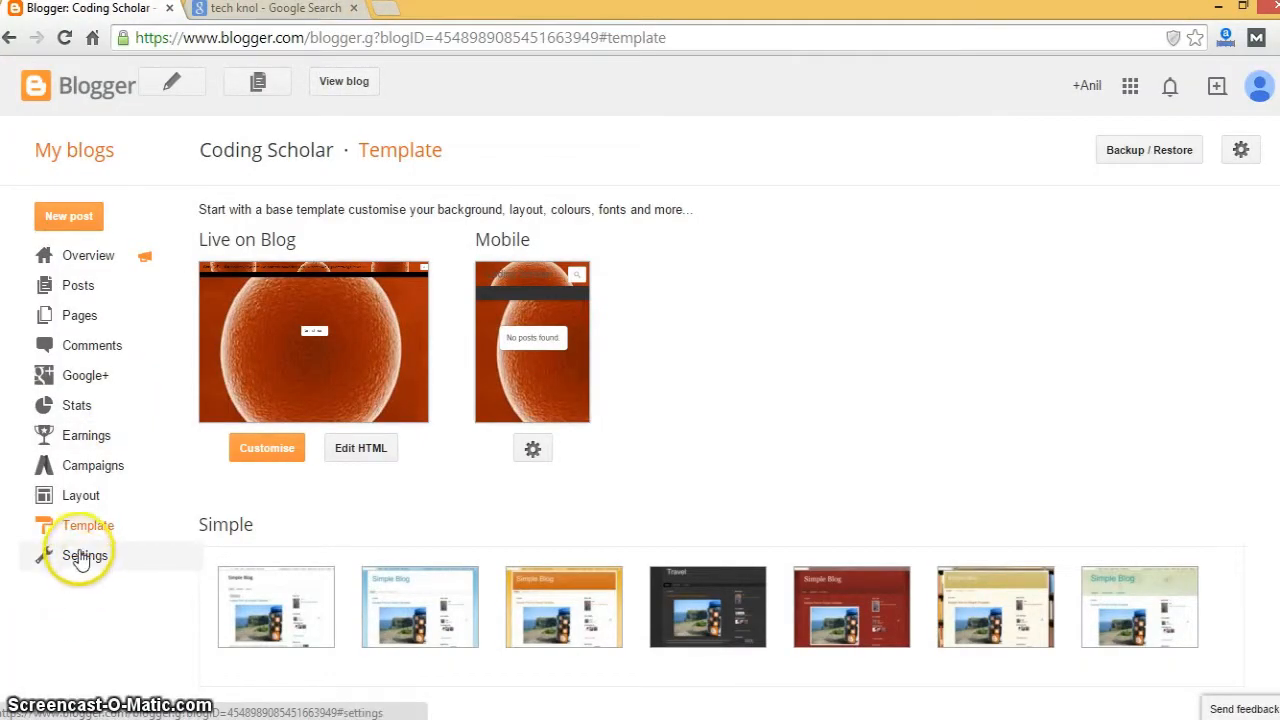
- Replace the blog description with 'Coding Tutorials', save it, and check it on the live blog
left_click(78, 553)
left_click(80, 585)
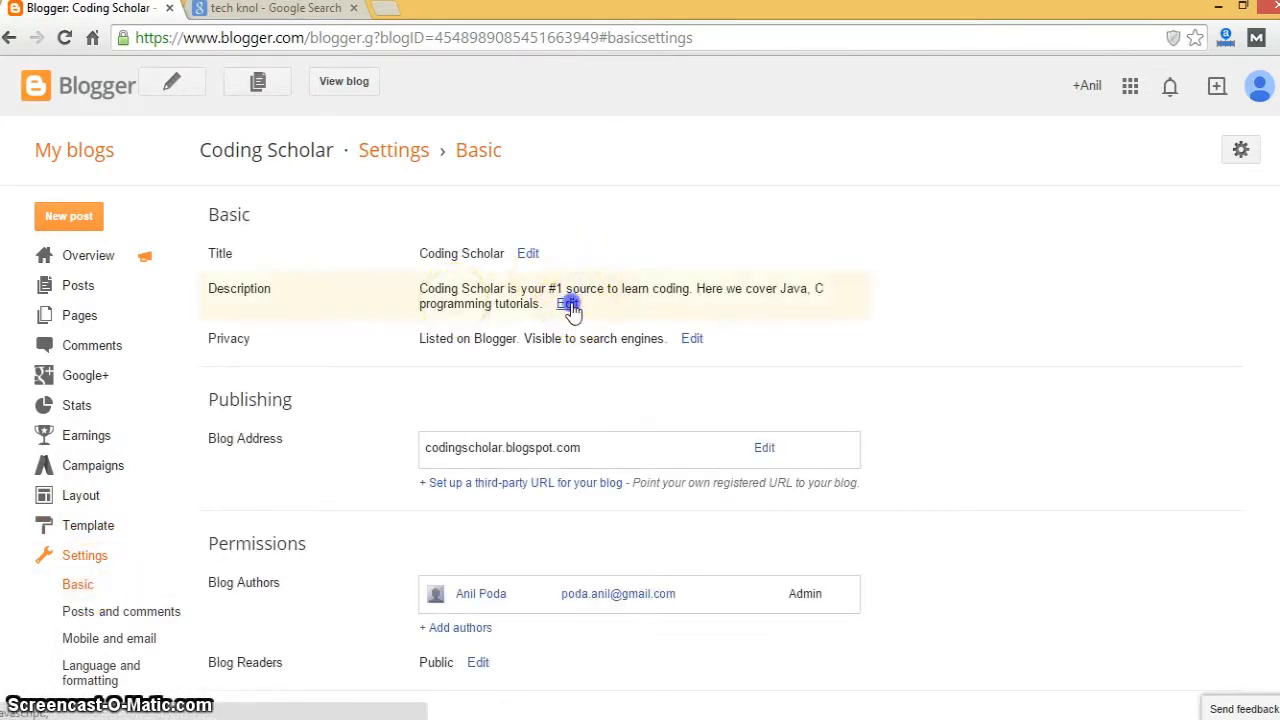
left_click(568, 304)
left_click_drag(573, 304, 420, 300)
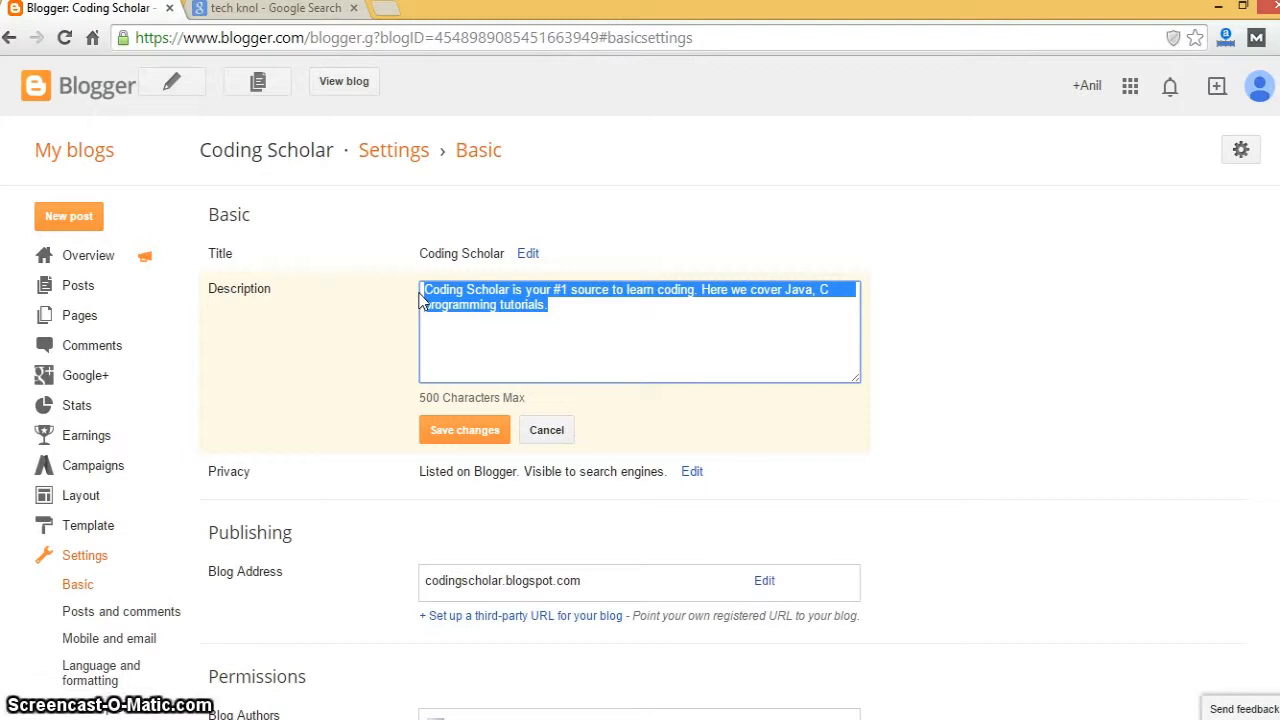
type("Codi")
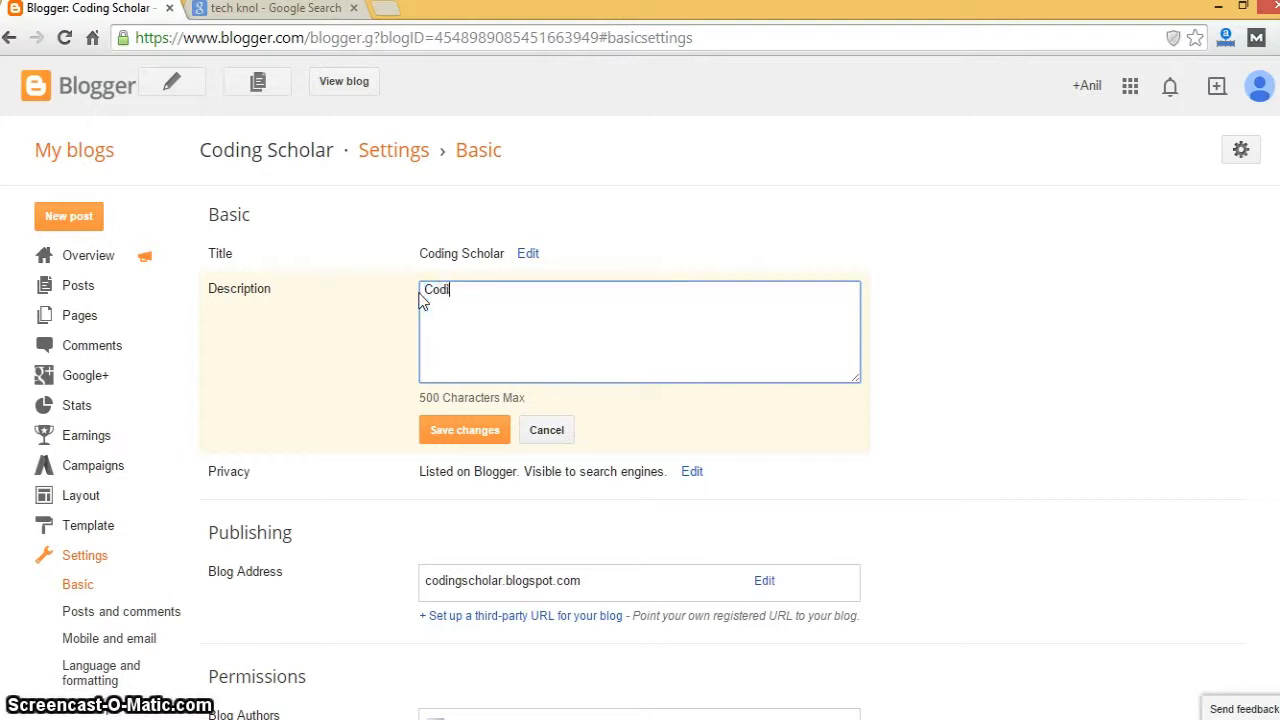
type("ng Tutorials")
left_click(478, 430)
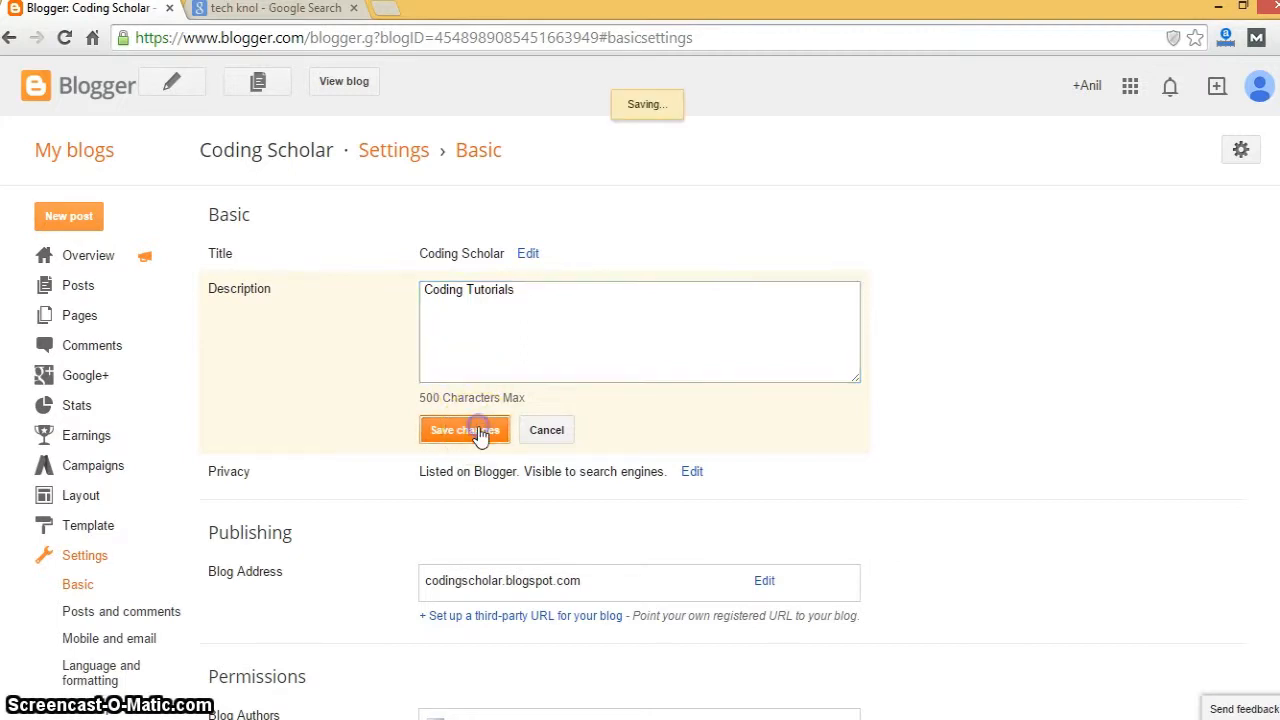
left_click(343, 86)
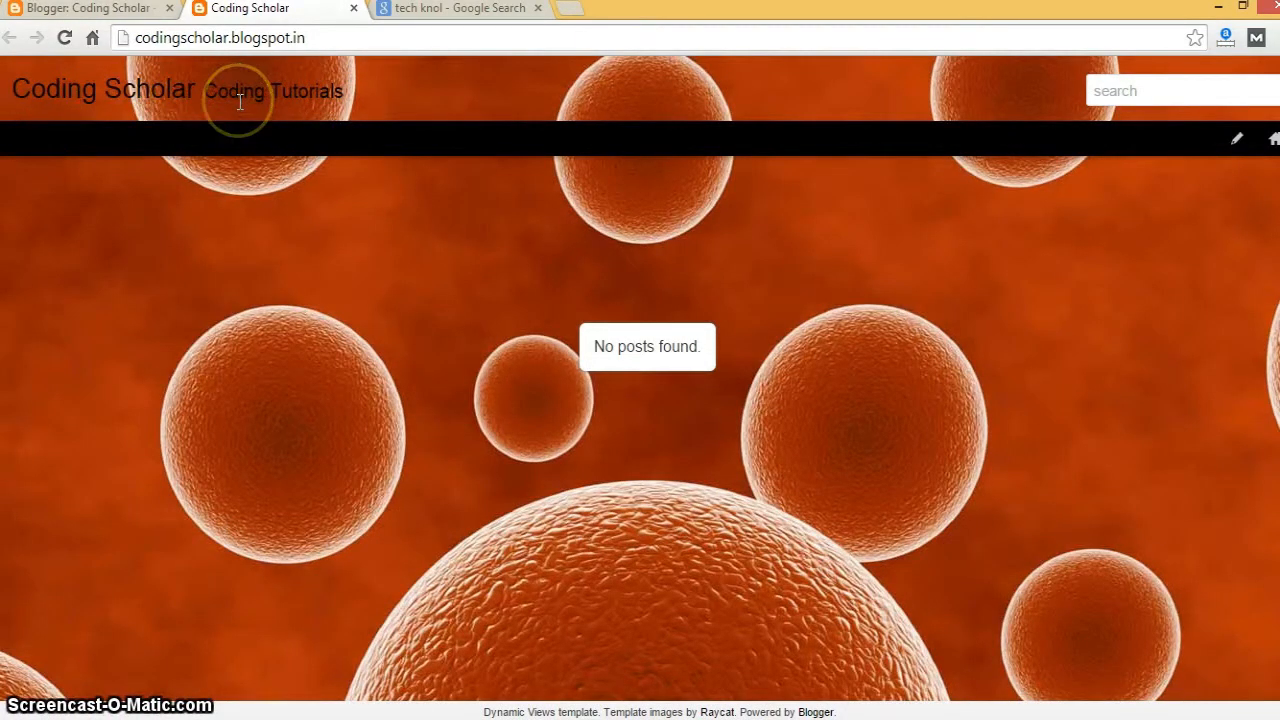
left_click(354, 9)
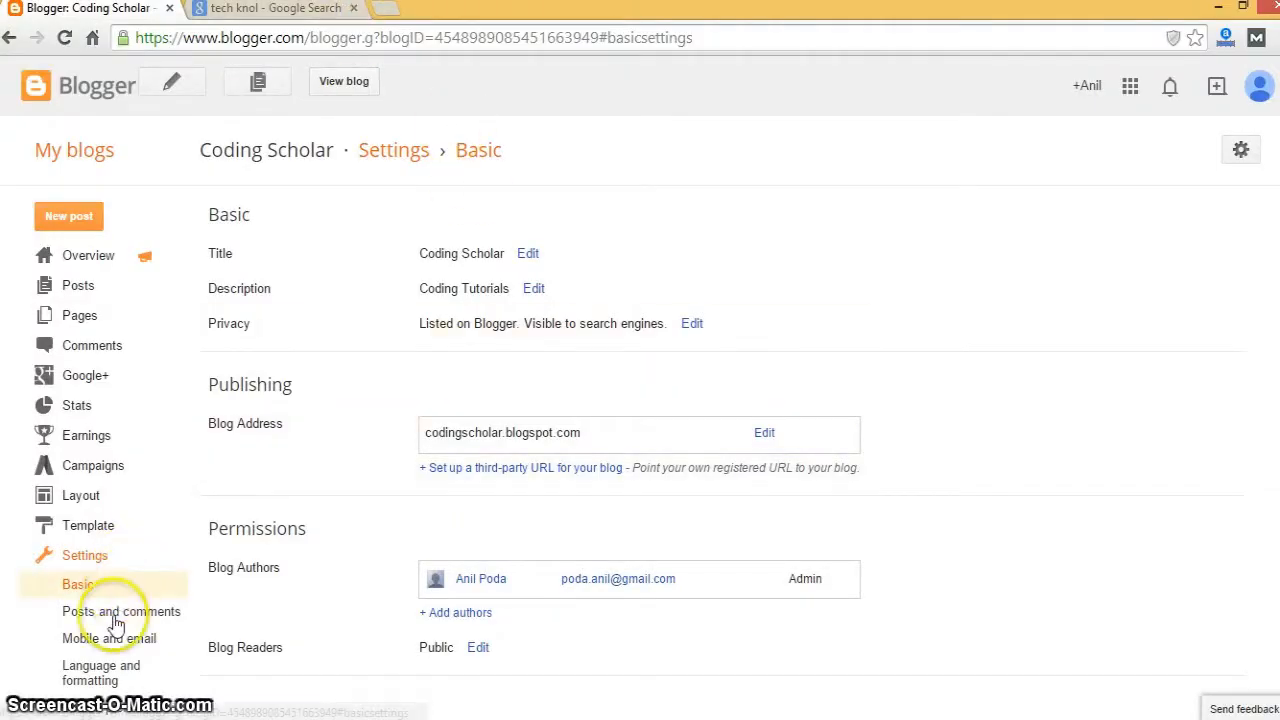
- Apply the Simple template to Coding Scholar and preview the live blog with it
left_click(88, 525)
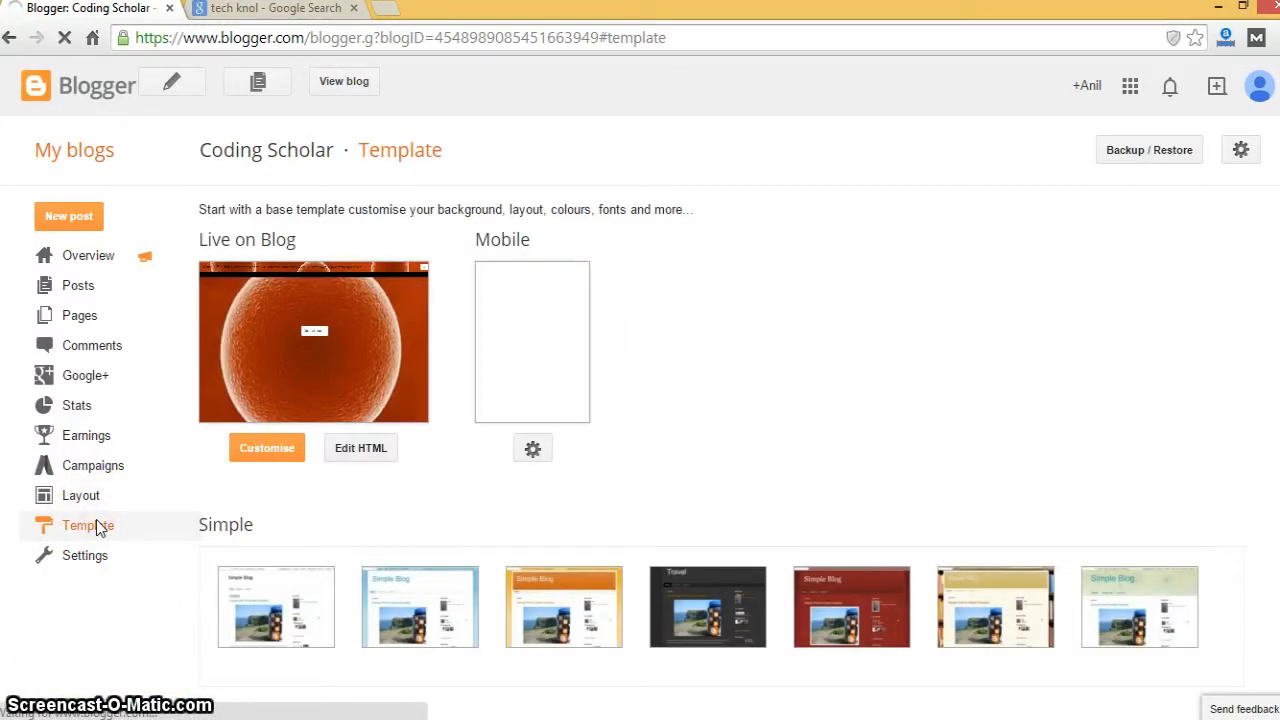
left_click(267, 448)
left_click(424, 230)
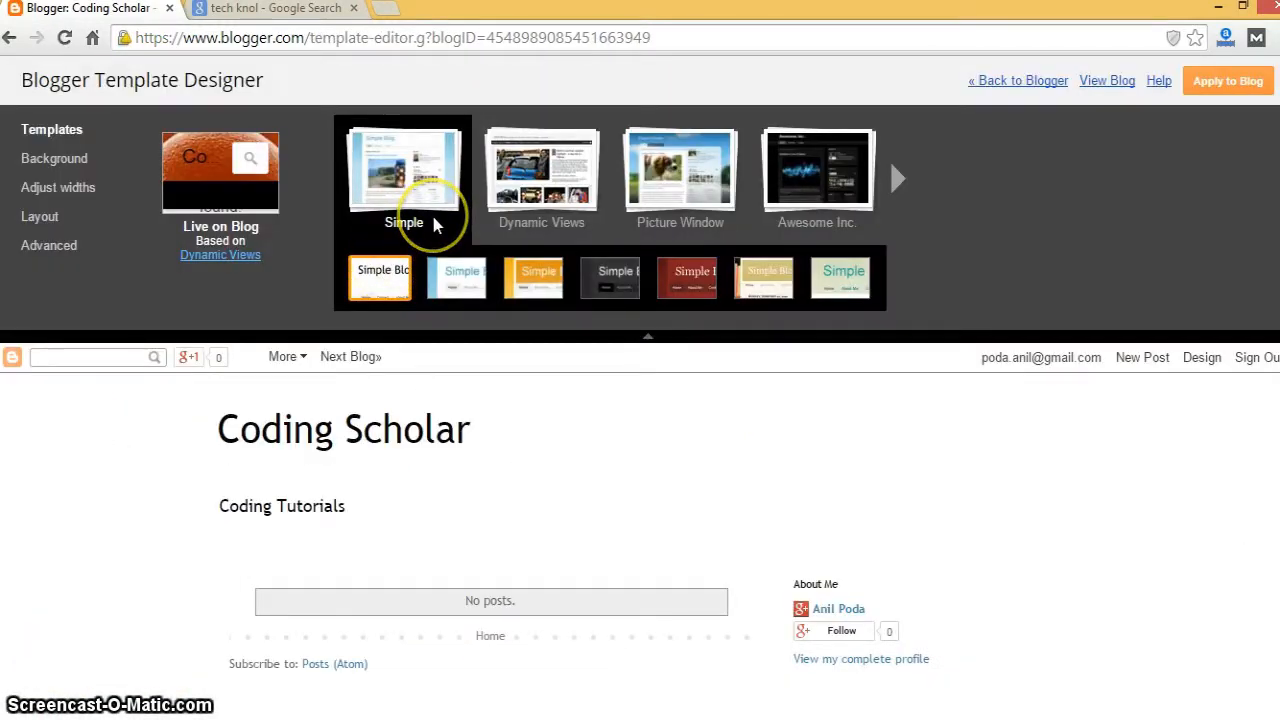
left_click(1212, 88)
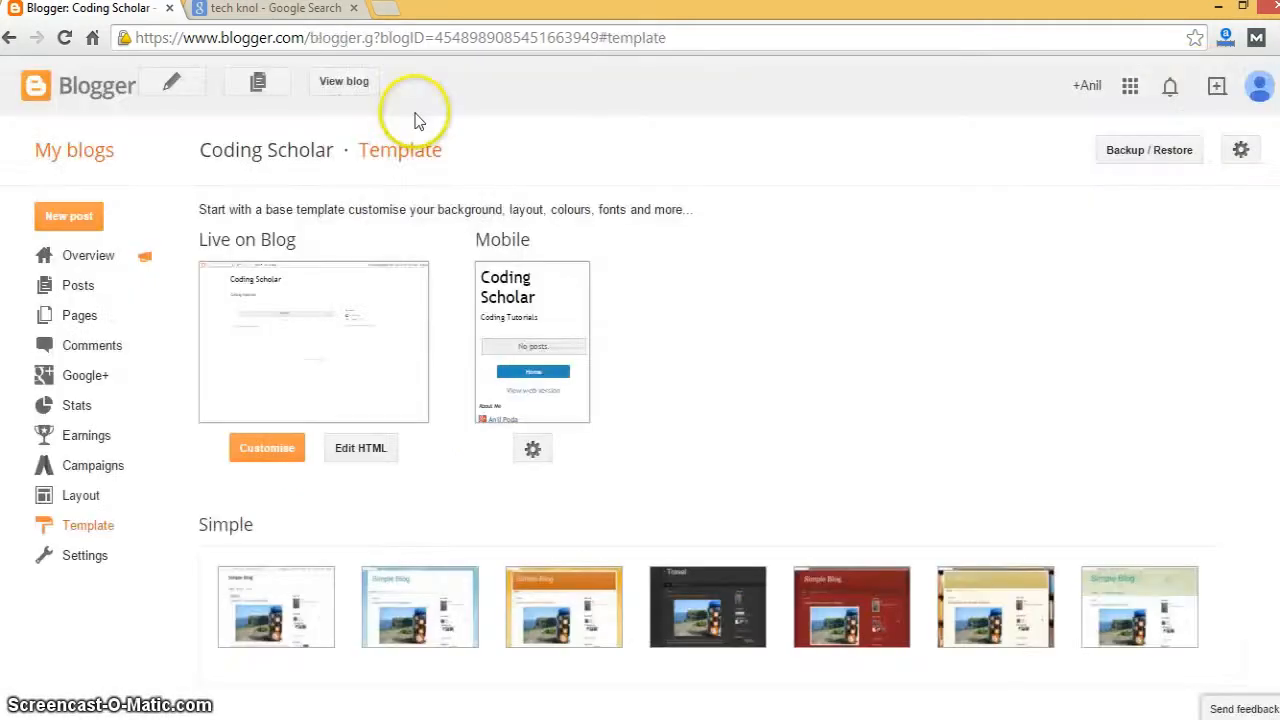
left_click(347, 80)
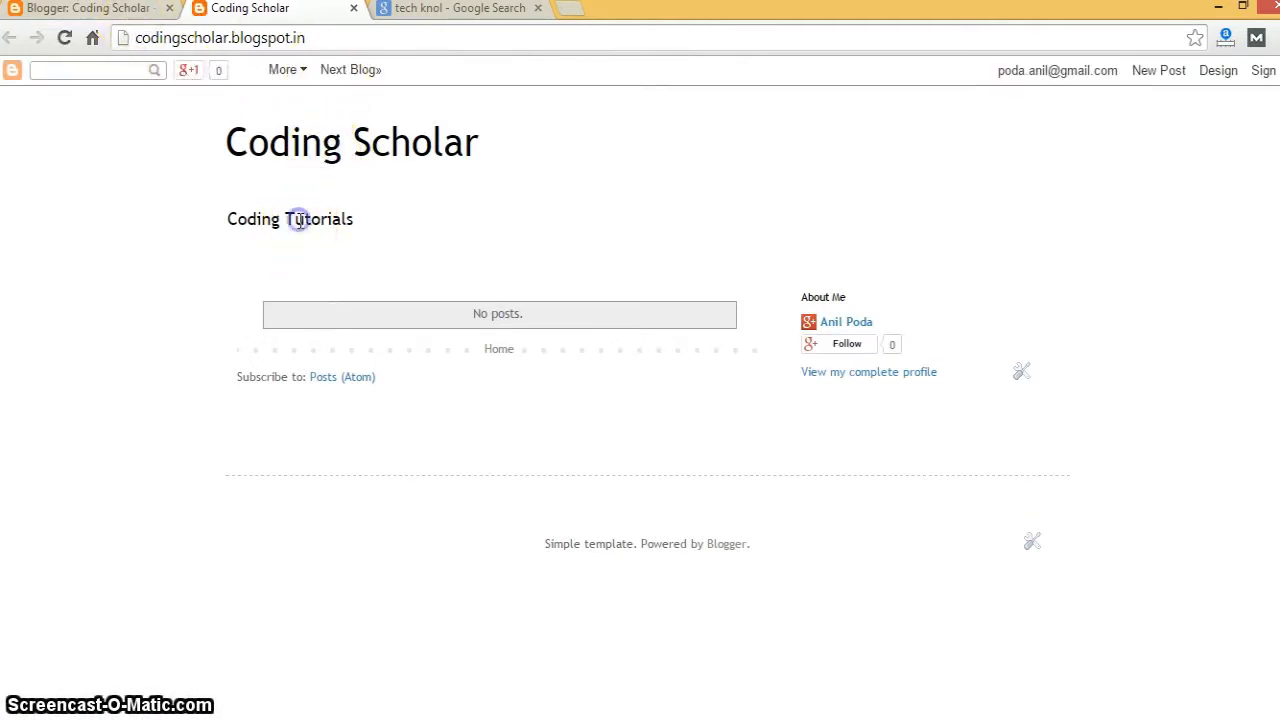
left_click(355, 10)
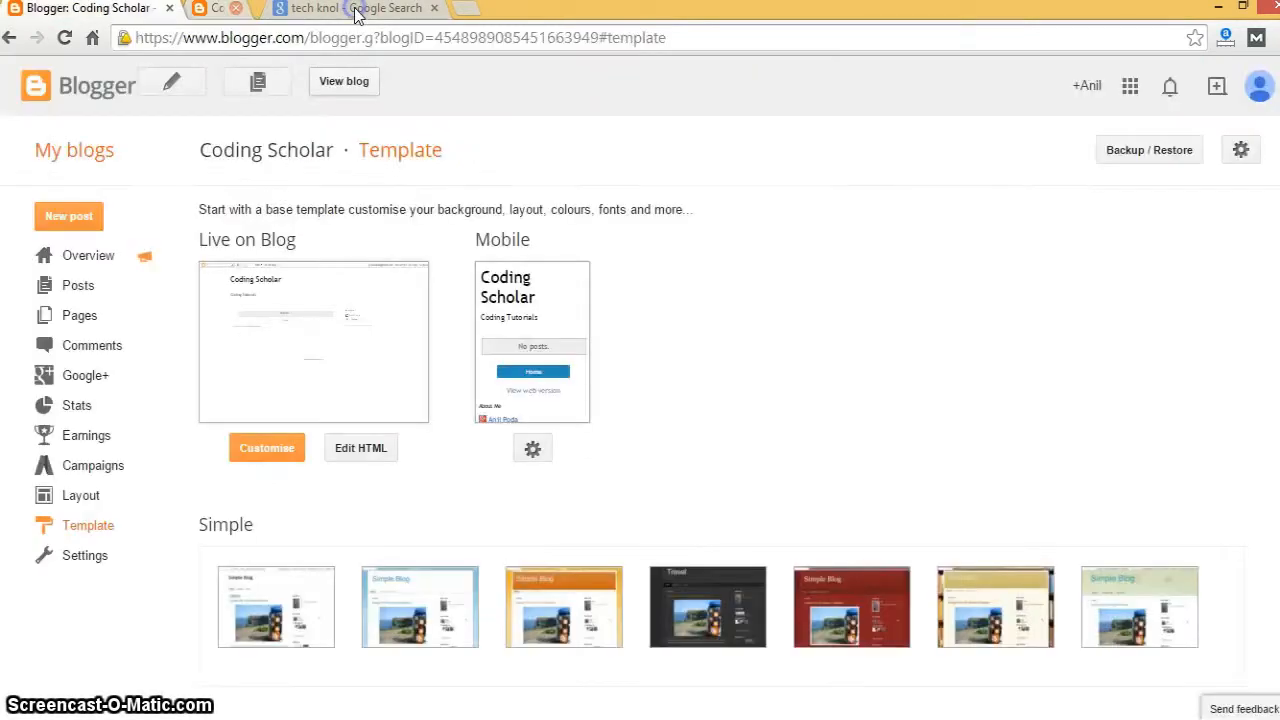
- Review the Search preferences settings, then go to the Layout page with Header, Blog Posts and About Me gadgets
left_click(85, 556)
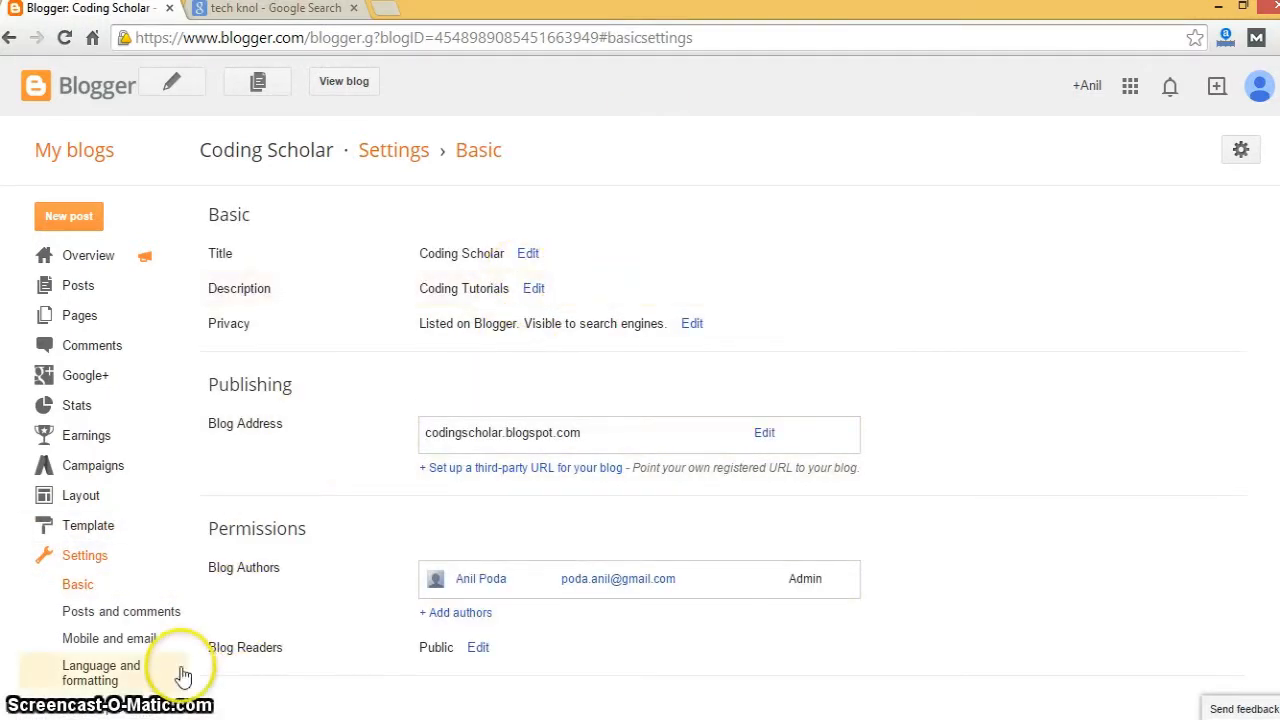
left_click(163, 710)
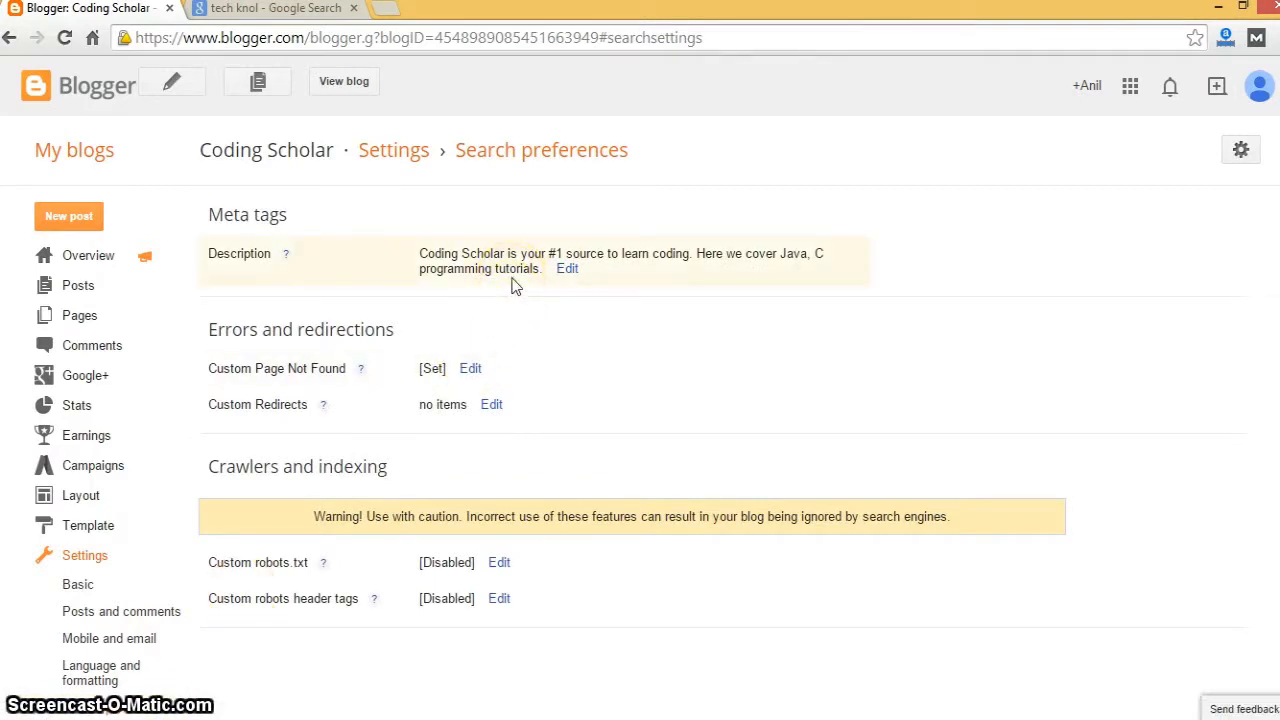
left_click(98, 496)
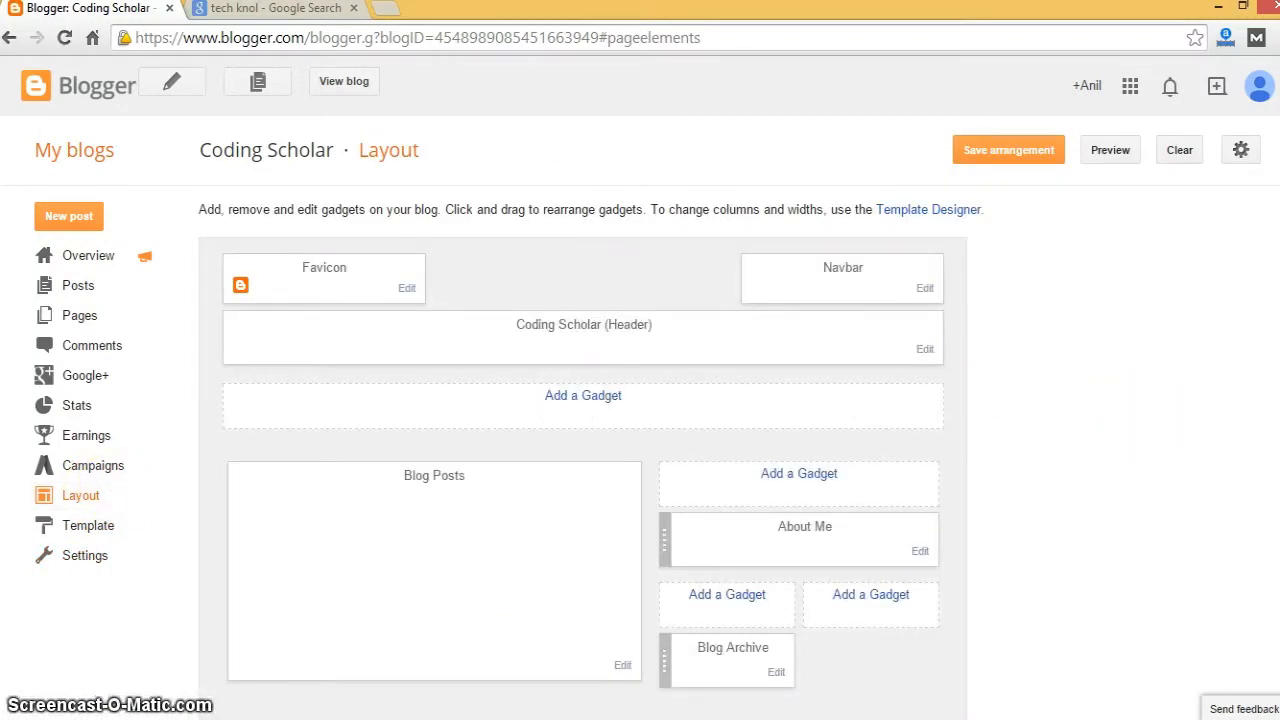
- Open Add a Gadget for the lower-right layout area to list Follow by Email, Popular Posts and AdSense
scroll(1206, 591, "down", 2)
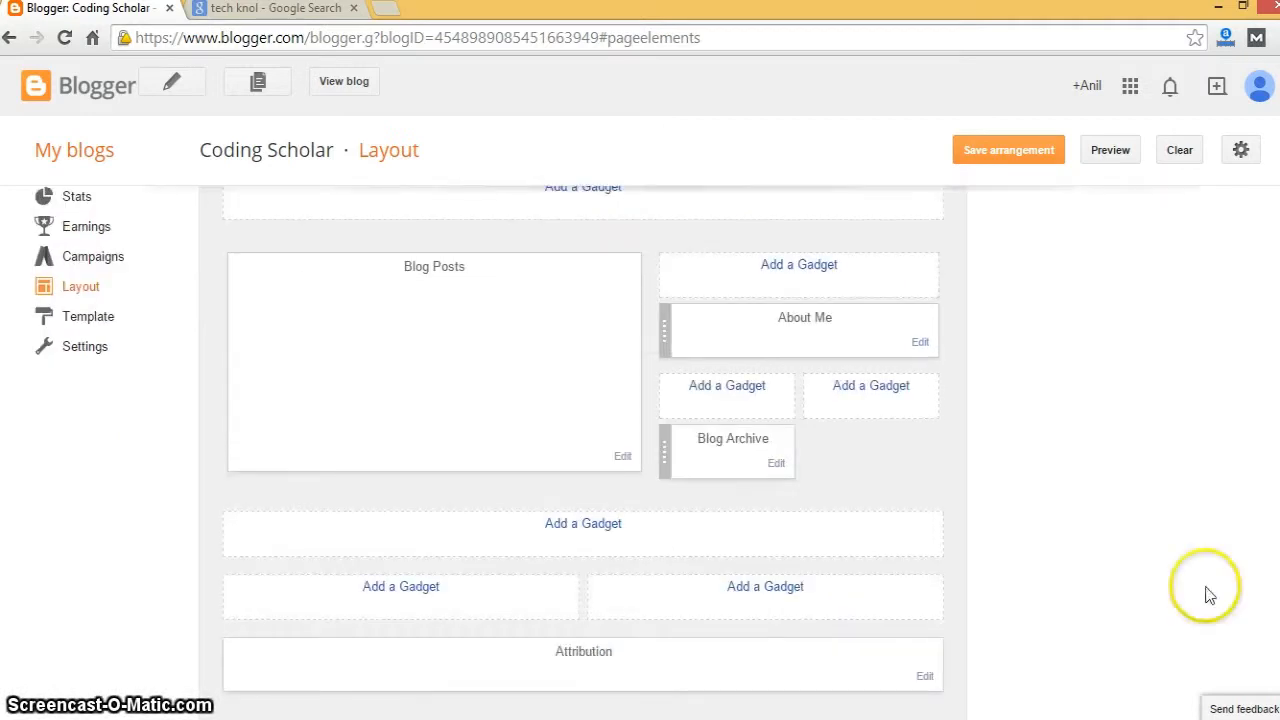
left_click(766, 587)
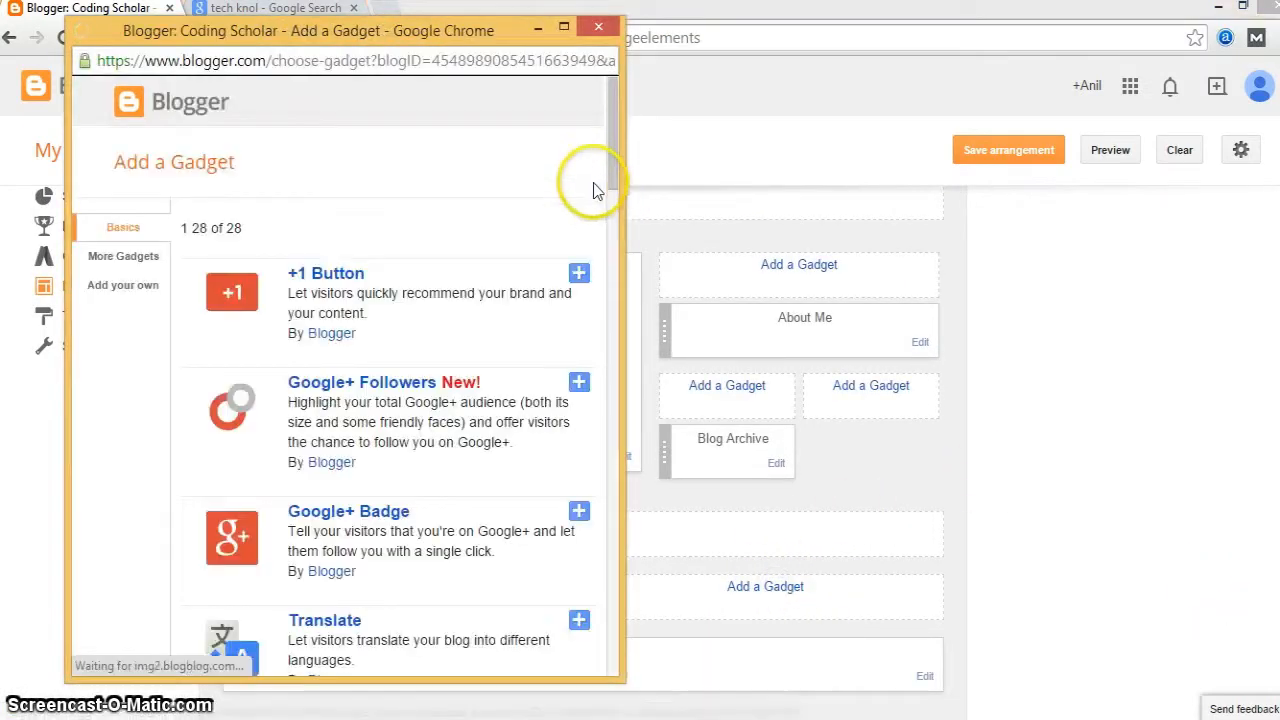
left_click(608, 252)
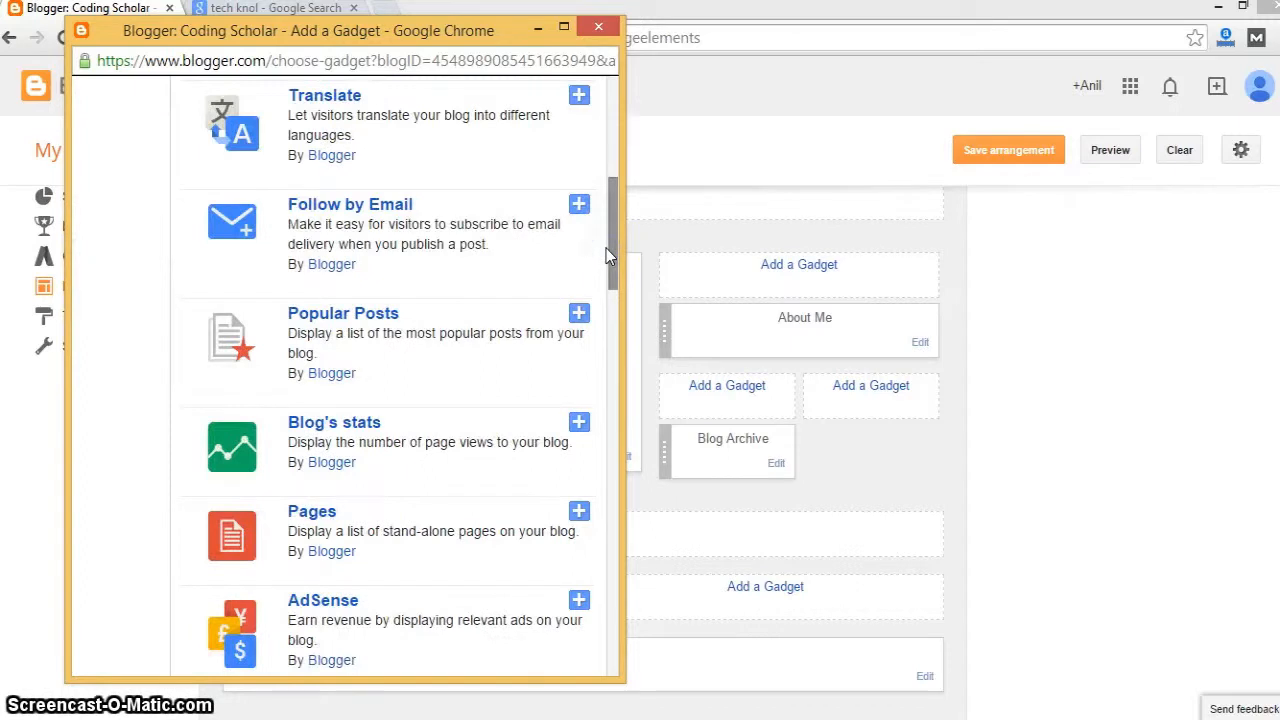